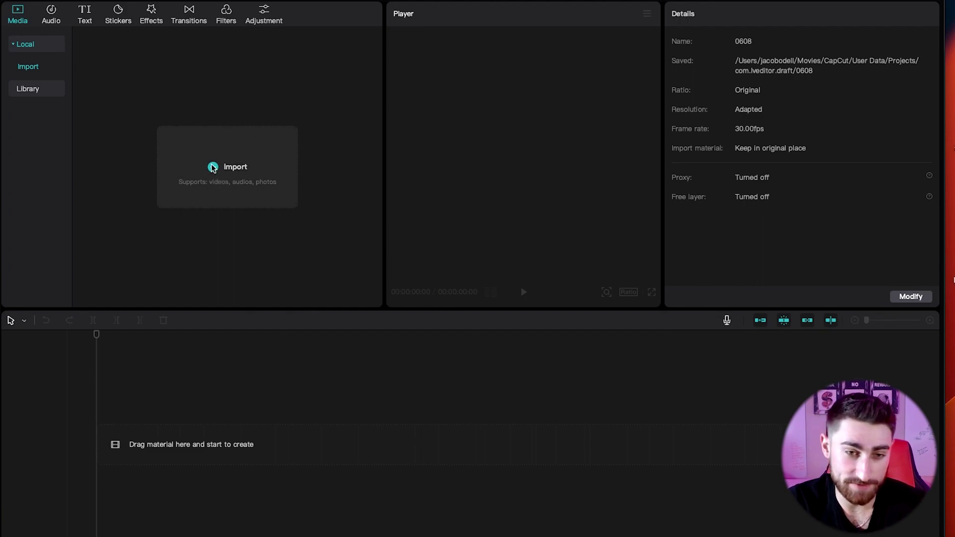
# Import the seven Kyle clips and two Logan 60 .MOV clips from the iPhone Dump folder.
pyautogui.click(288, 221)
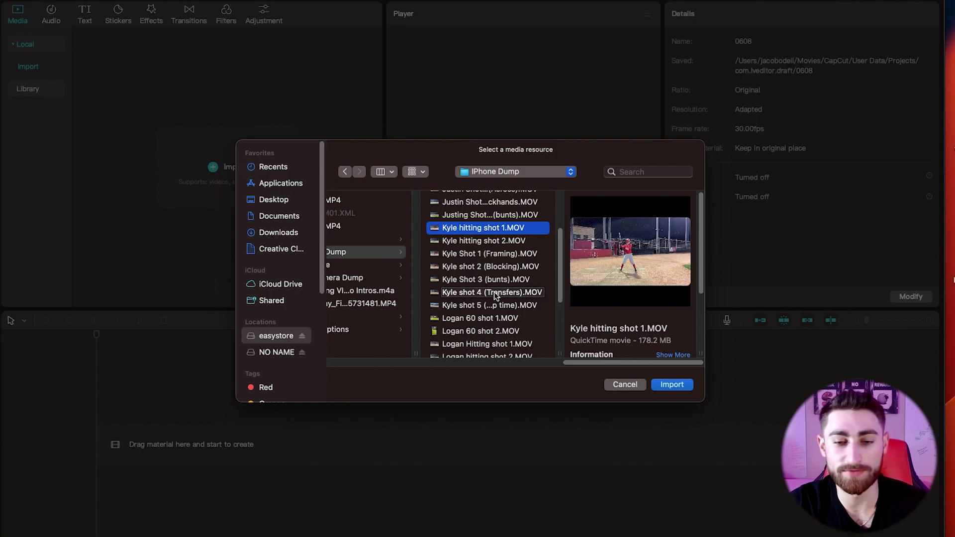
pyautogui.keyDown('shift'); pyautogui.click(473, 306); pyautogui.keyUp('shift')
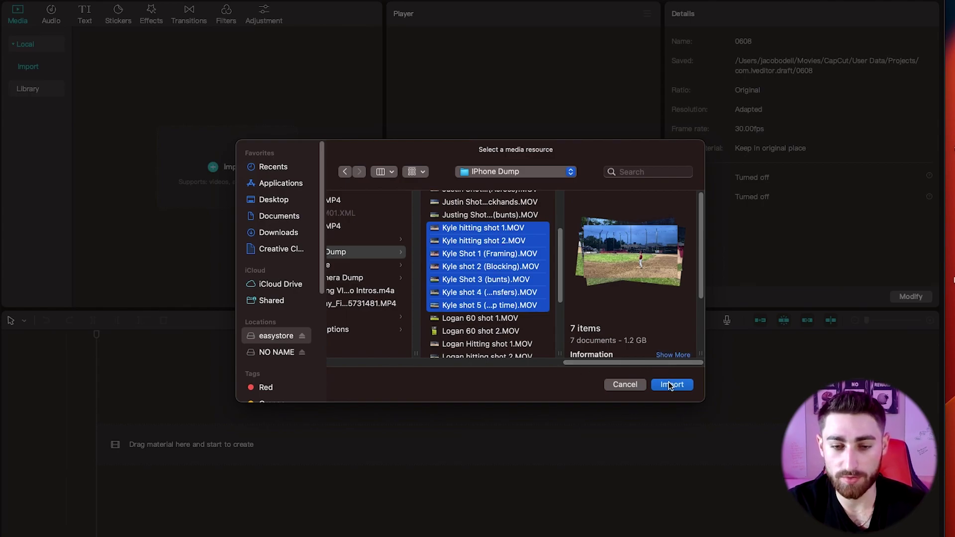
pyautogui.keyDown('shift'); pyautogui.click(518, 333); pyautogui.keyUp('shift')
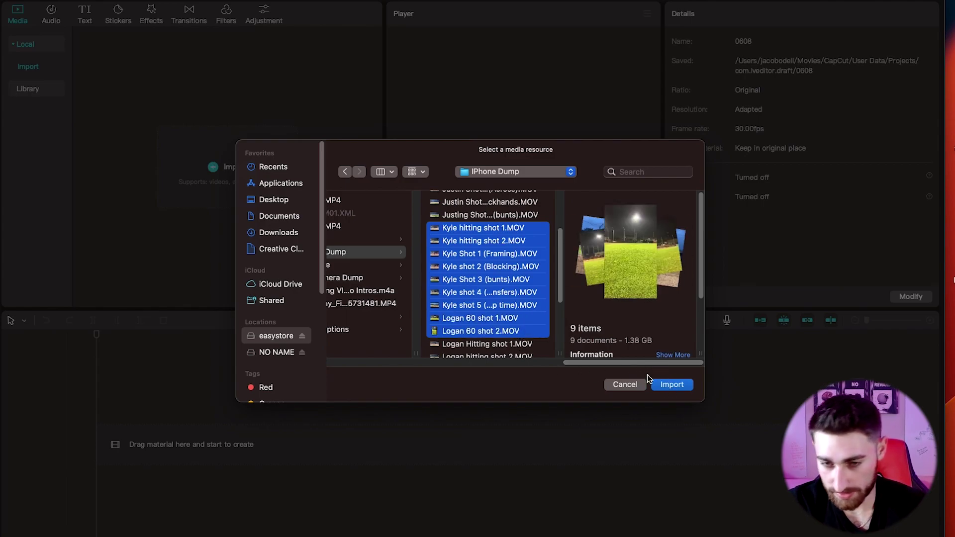
pyautogui.click(685, 389)
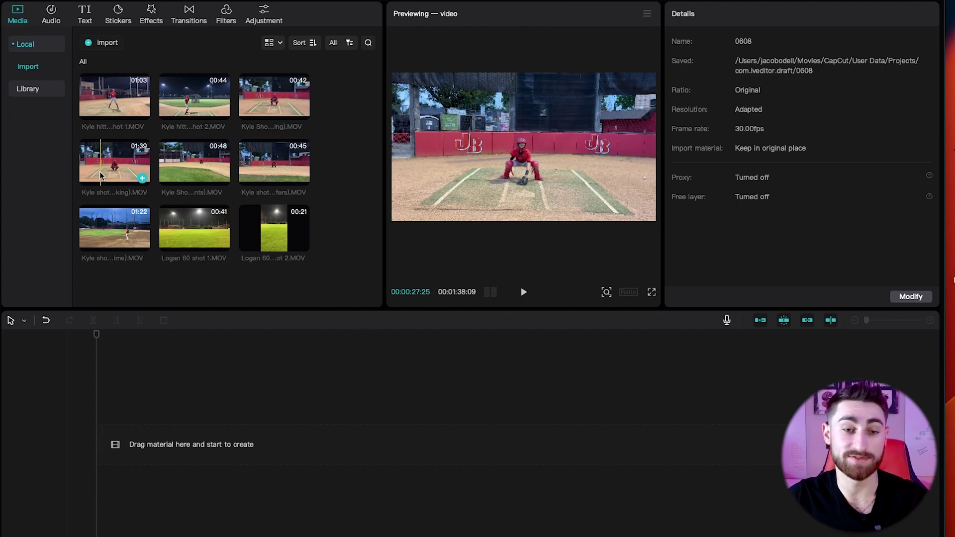
# Add Kyle hitting shot 2.MOV to the timeline as the first clip.
pyautogui.click(221, 112)
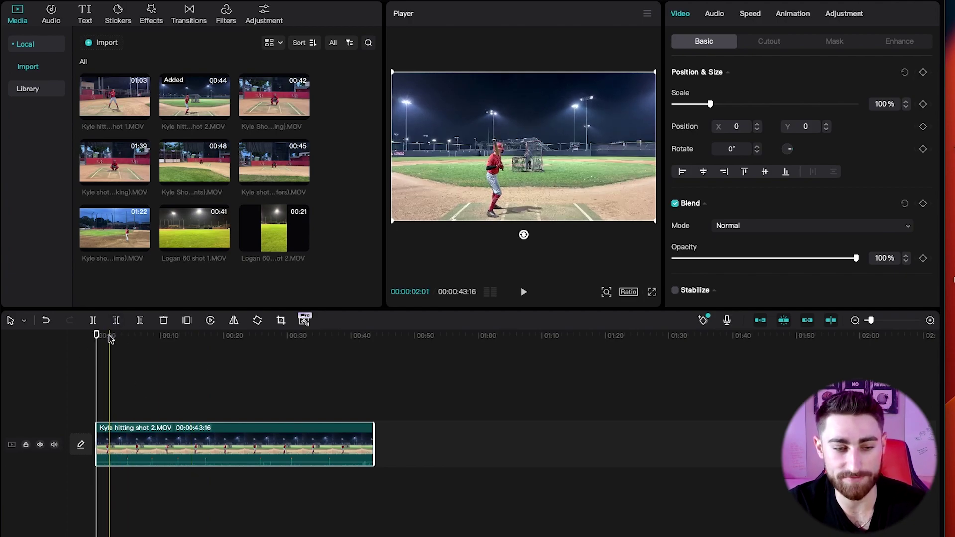
# Split Kyle hitting shot 2 about three seconds in and delete the opening piece.
pyautogui.moveTo(111, 338)
pyautogui.mouseDown()
pyautogui.moveTo(132, 342)
pyautogui.moveTo(118, 345)
pyautogui.mouseUp()
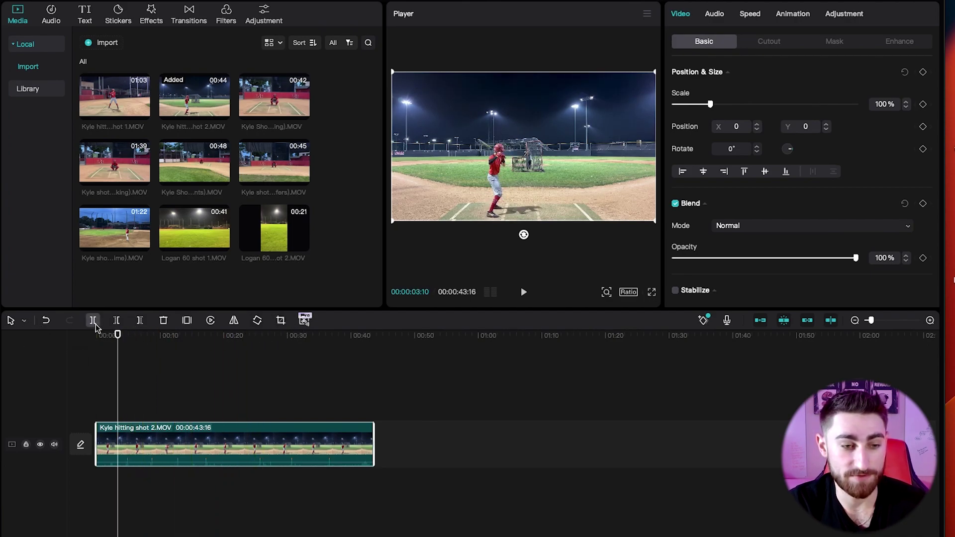
pyautogui.click(24, 321)
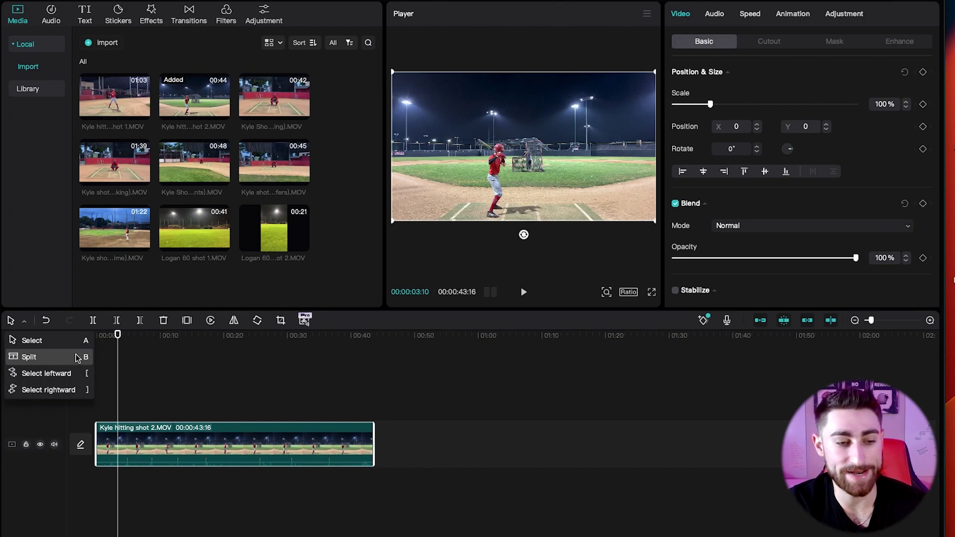
pyautogui.click(78, 358)
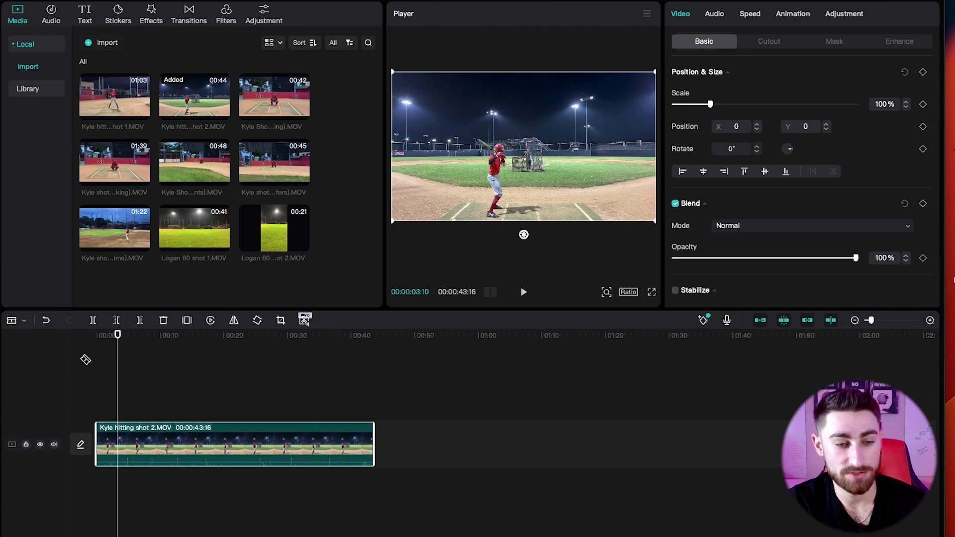
pyautogui.click(118, 433)
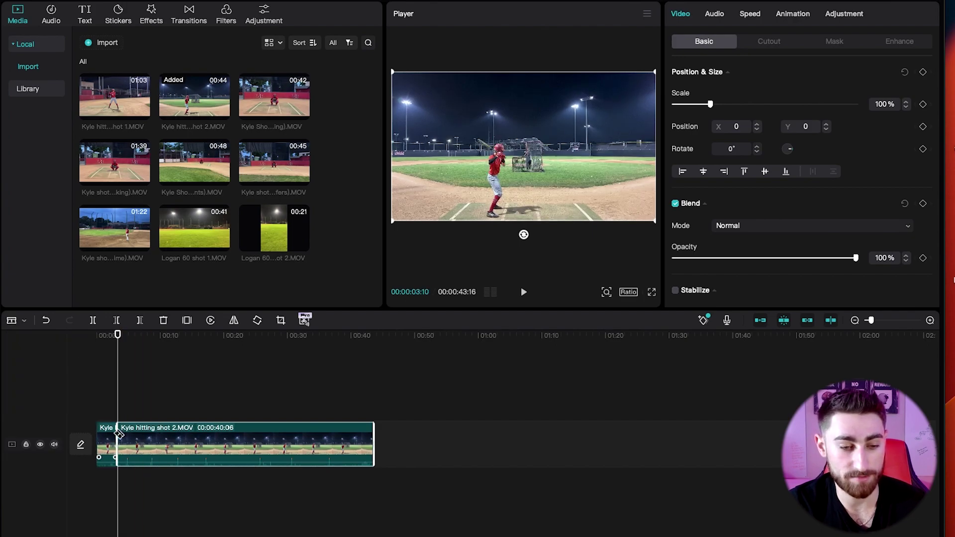
pyautogui.press('a')
pyautogui.click(106, 438)
pyautogui.press('Delete')
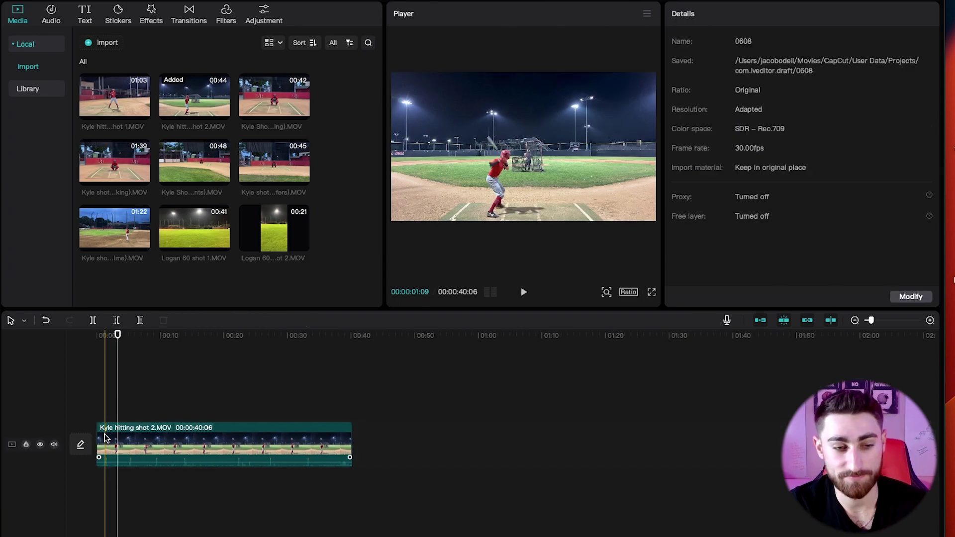
# Split the clip at 00:00:10:16 and delete everything after it.
pyautogui.click(97, 341)
pyautogui.press('space')
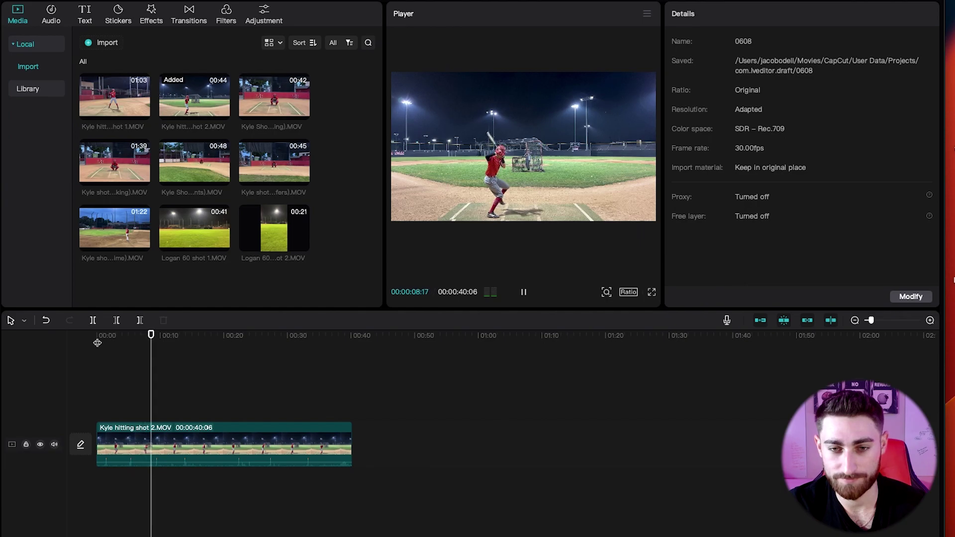
pyautogui.press('space')
pyautogui.click(165, 434)
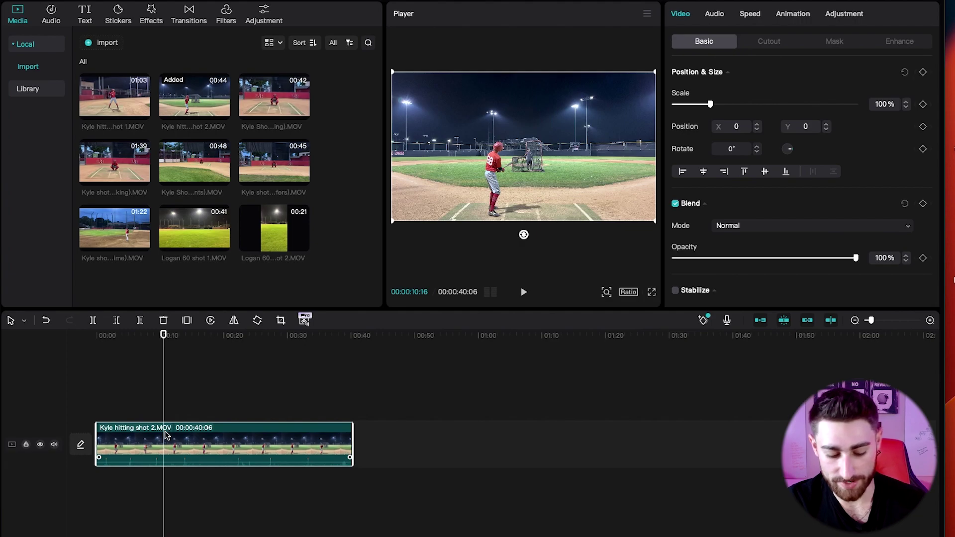
pyautogui.hotkey('ctrl', 'b')
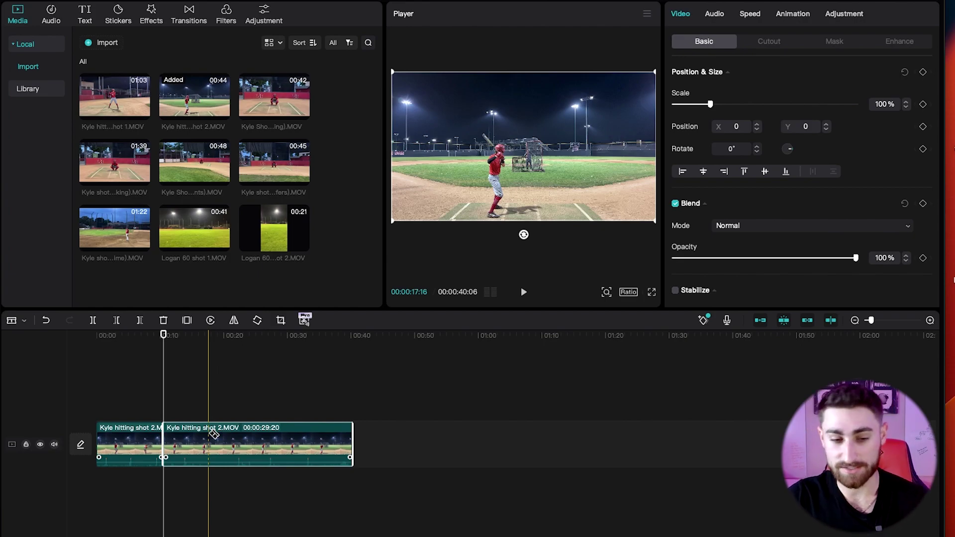
pyautogui.press('Delete')
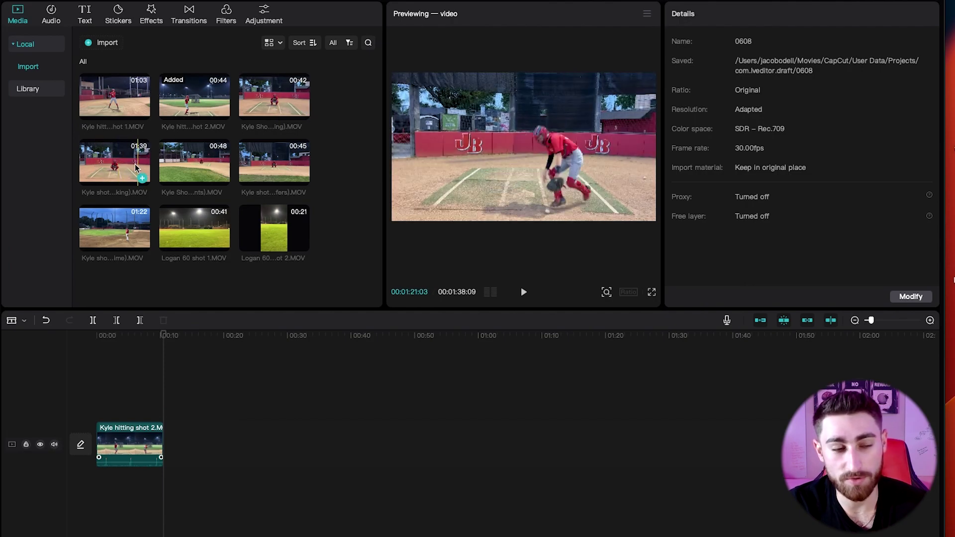
# Place Kyle shot 2 (Blocking) after the first clip and delete its short leading piece.
pyautogui.moveTo(124, 165); pyautogui.dragTo(195, 429)
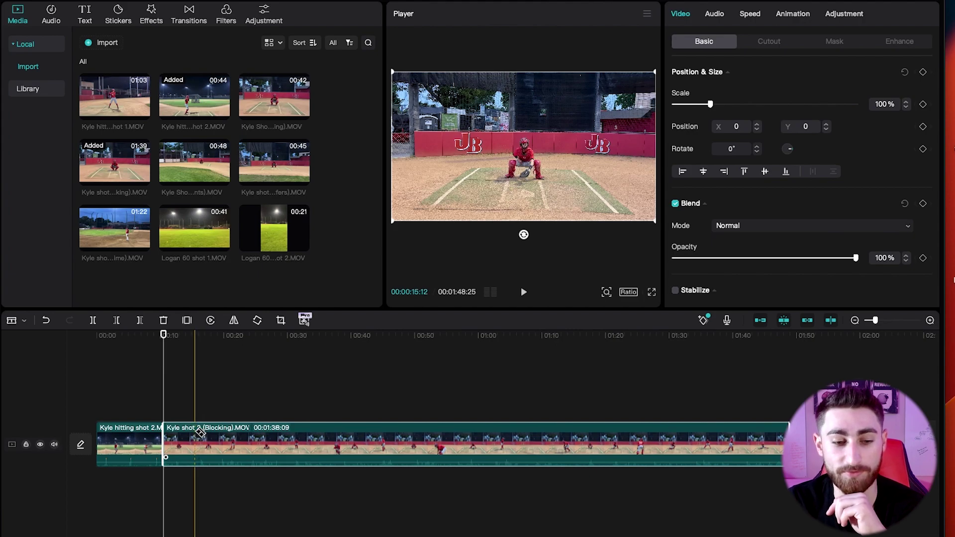
pyautogui.click(194, 435)
pyautogui.click(182, 440)
pyautogui.press('Delete')
# Review the Blocking clip and cut away a further unwanted stretch at its start.
pyautogui.press('space')
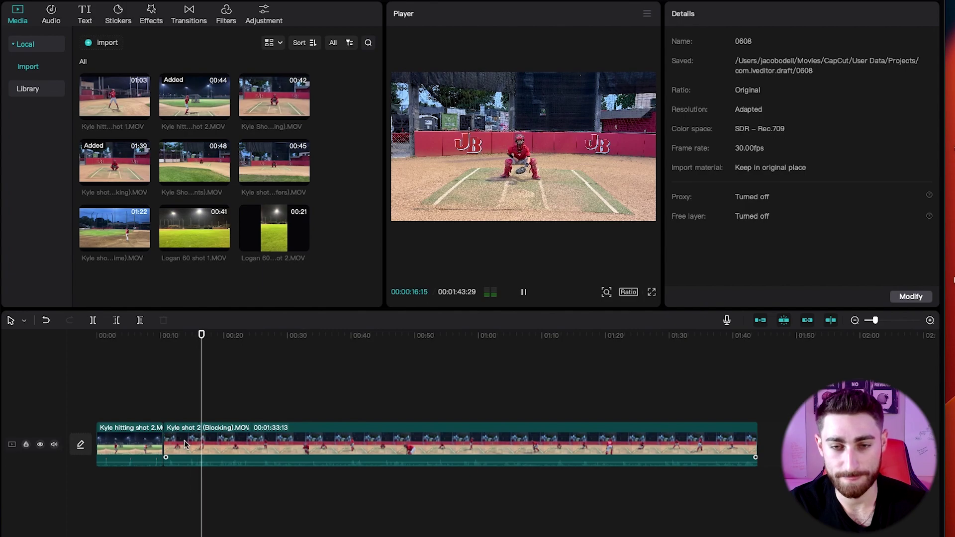
pyautogui.press('space')
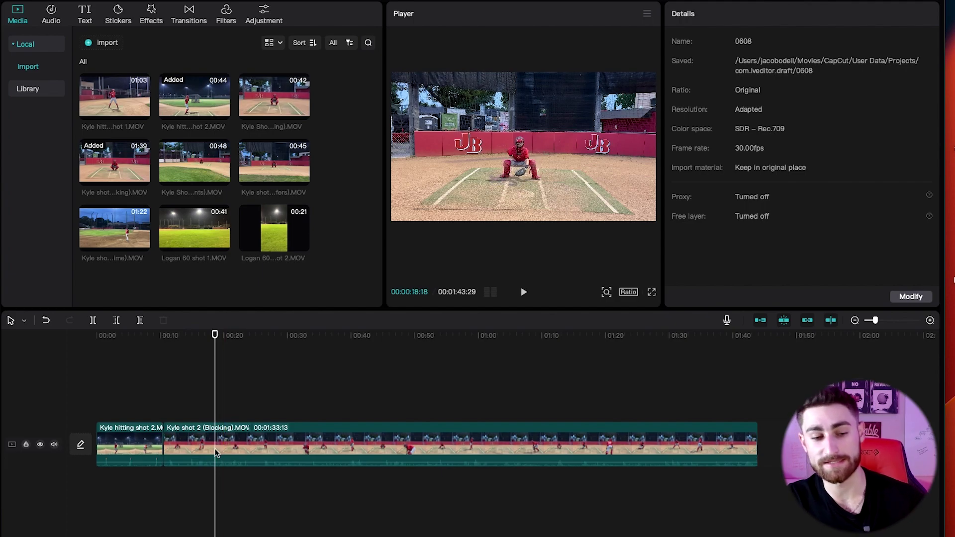
pyautogui.click(213, 449)
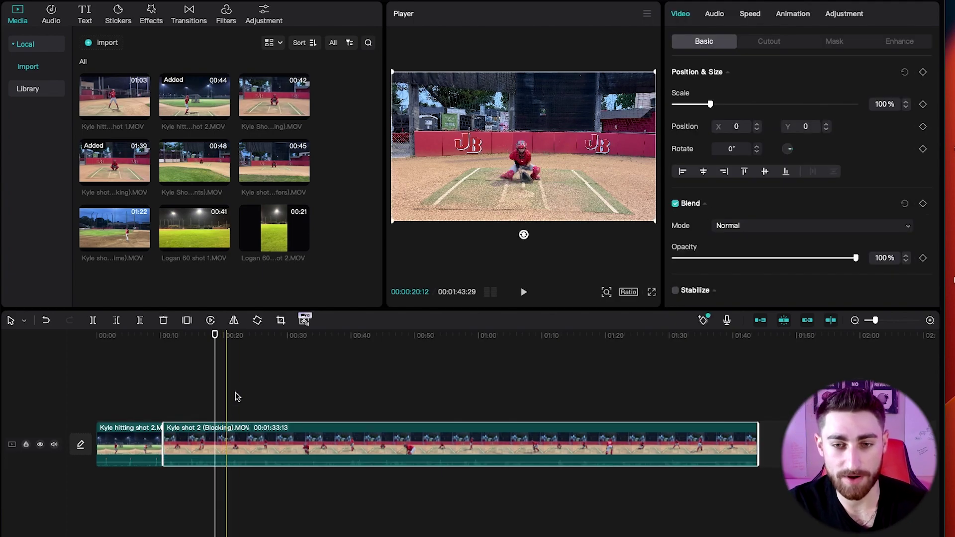
pyautogui.press('space')
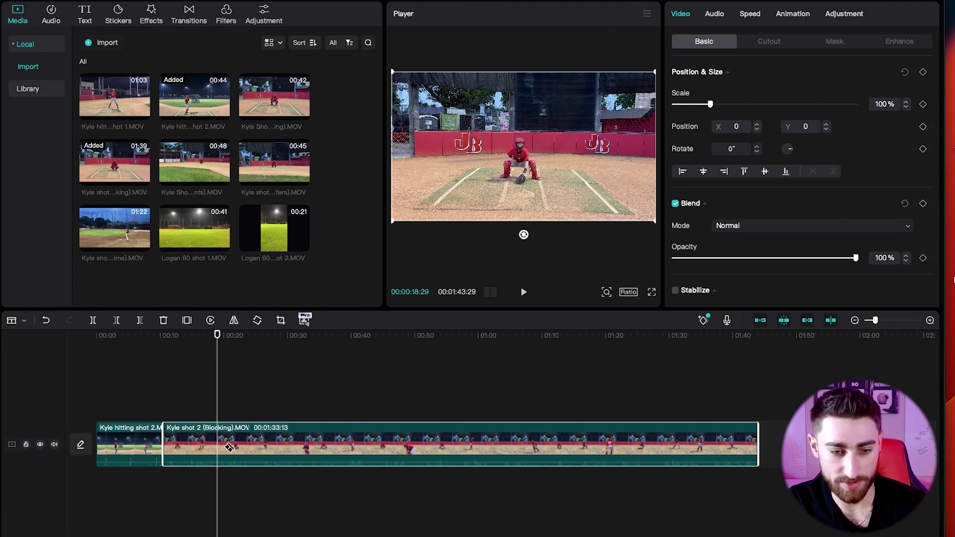
pyautogui.hotkey('ctrl', 'b')
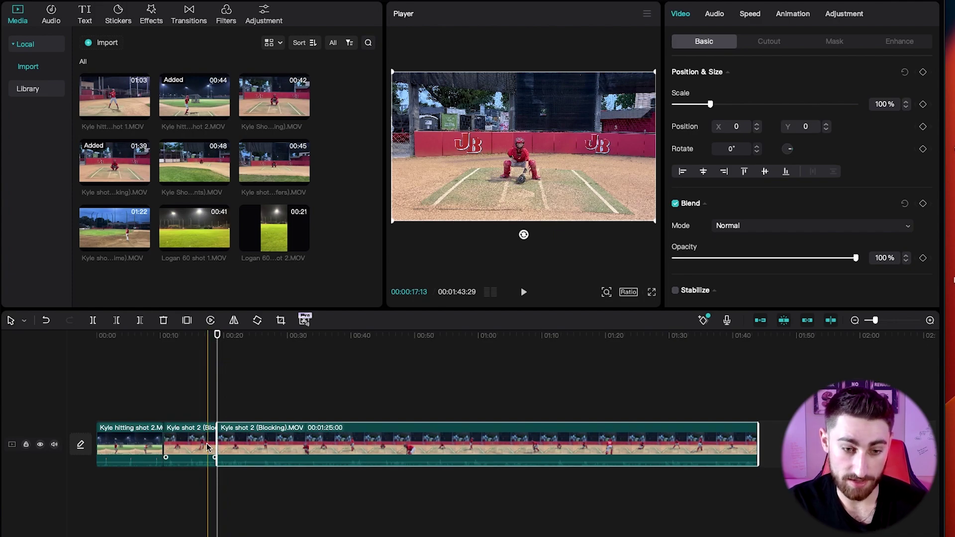
pyautogui.click(208, 446)
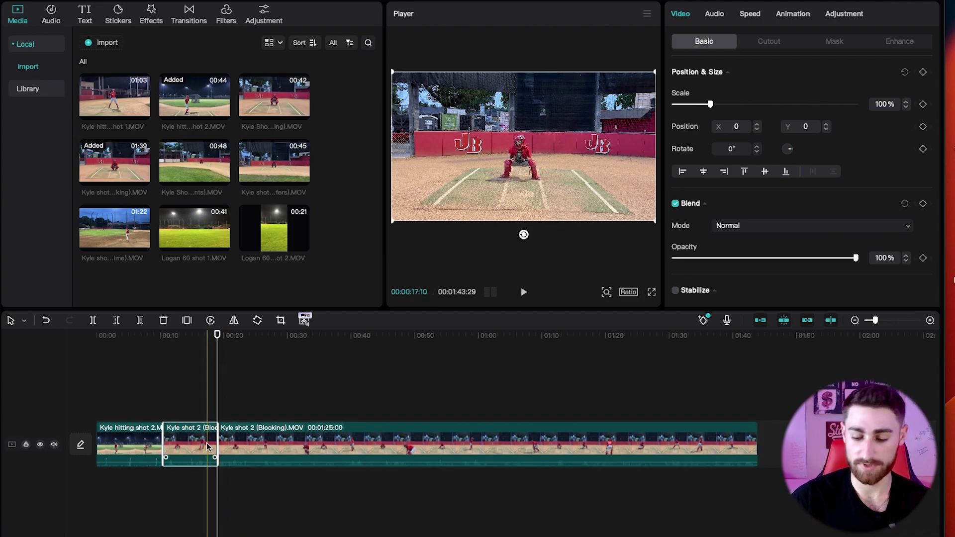
pyautogui.press('Delete')
# Cut off the Blocking clip's tail so the timeline totals 00:00:30:08.
pyautogui.press('Up')
pyautogui.press('space')
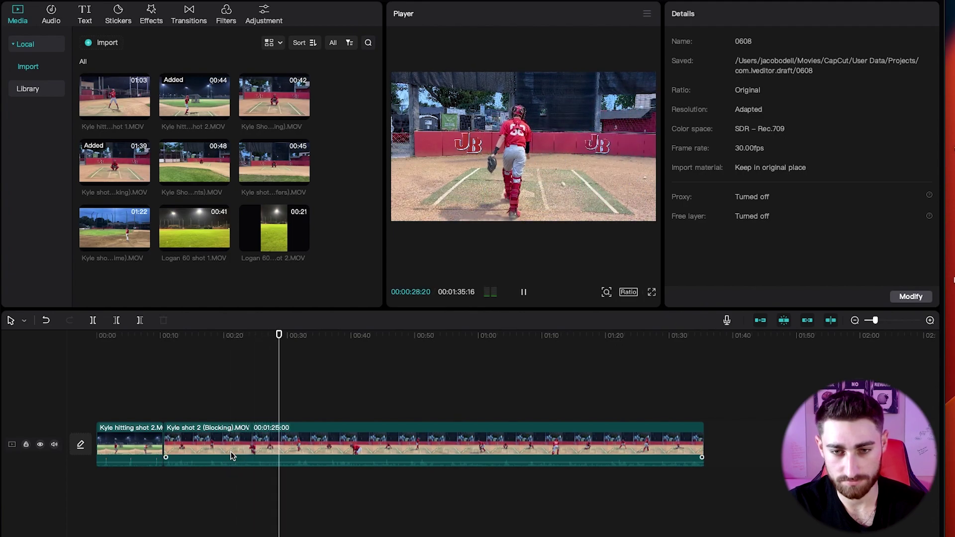
pyautogui.press('space')
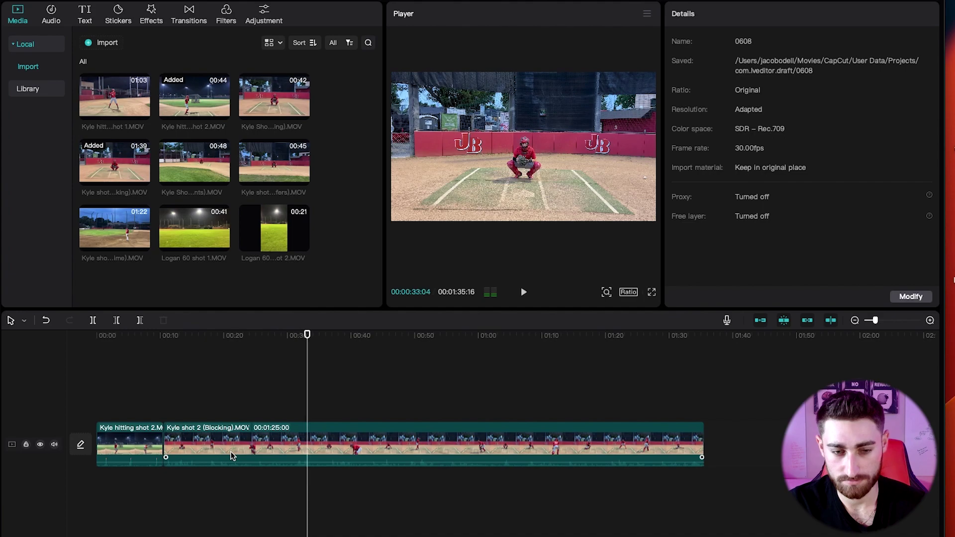
pyautogui.click(294, 388)
pyautogui.press('space')
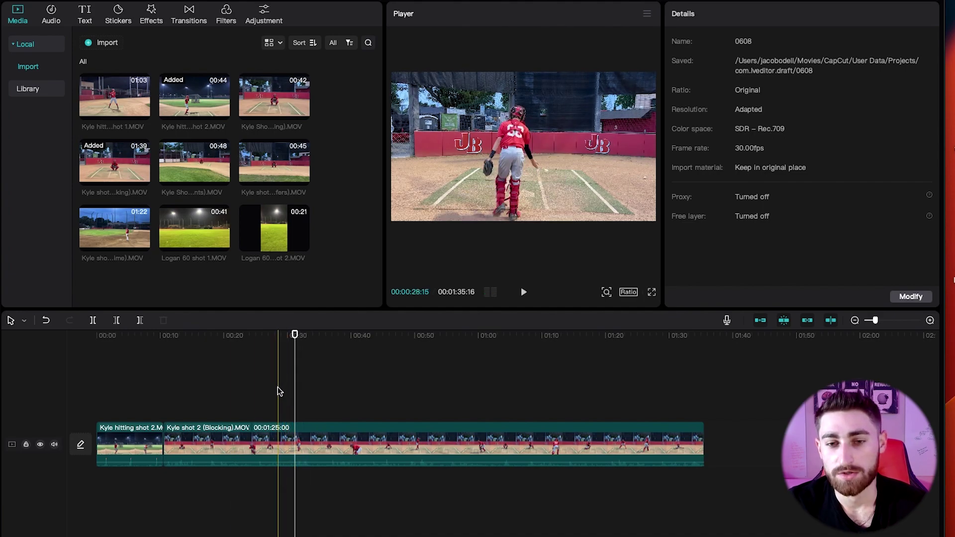
pyautogui.click(273, 391)
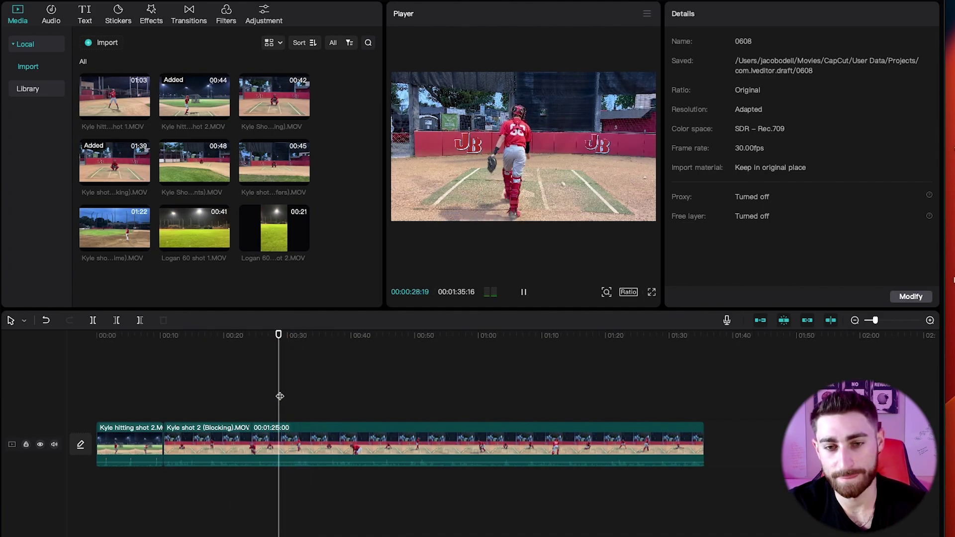
pyautogui.press('space')
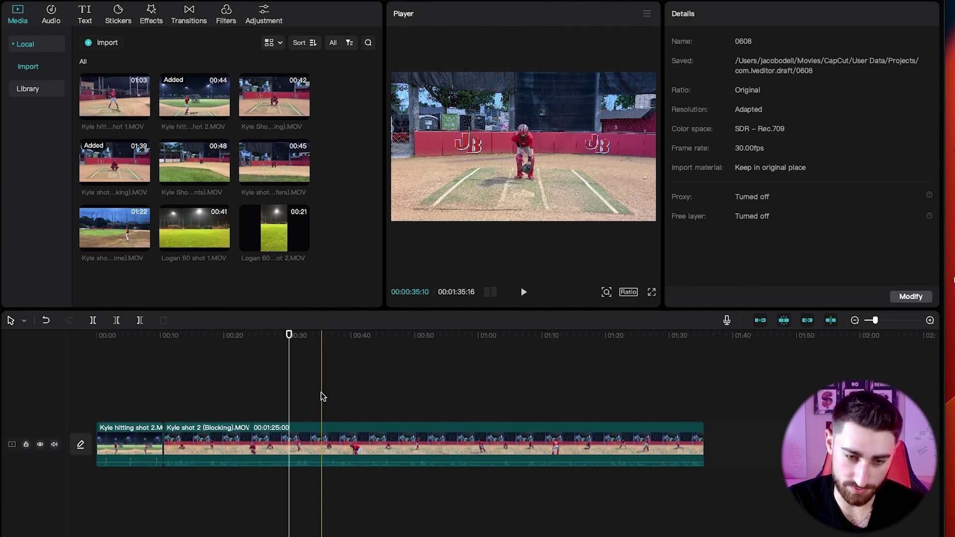
pyautogui.click(322, 444)
pyautogui.hotkey('ctrl', 'b')
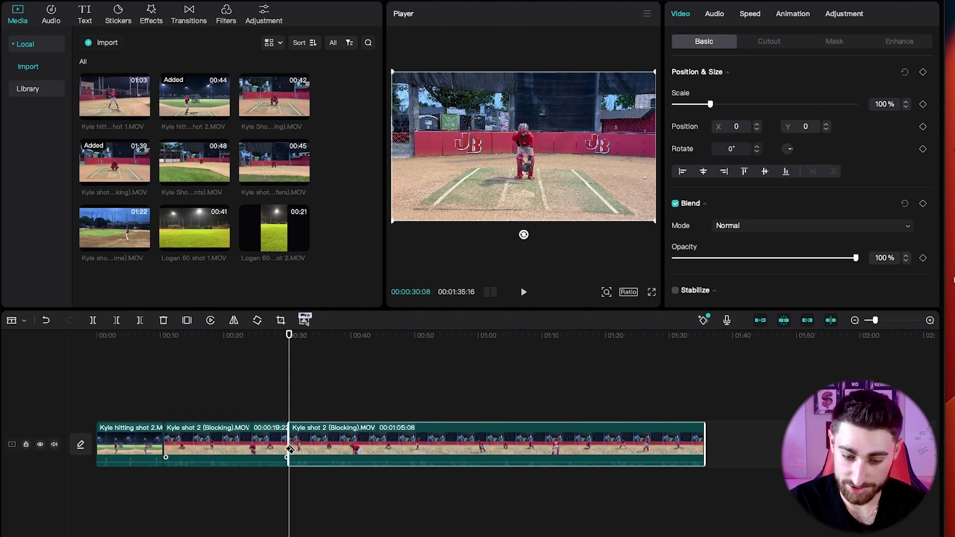
pyautogui.press('Delete')
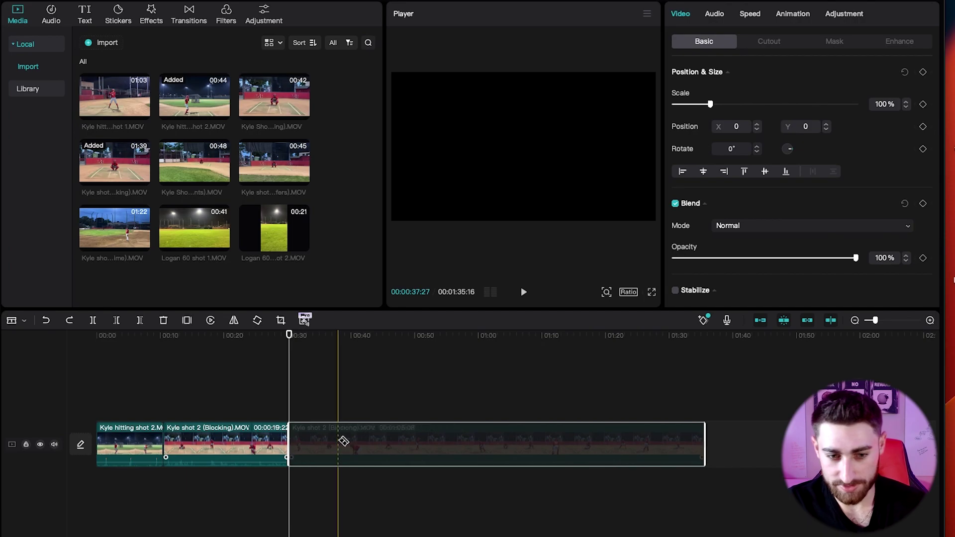
pyautogui.hotkey('ctrl', 'z')
pyautogui.press('Delete')
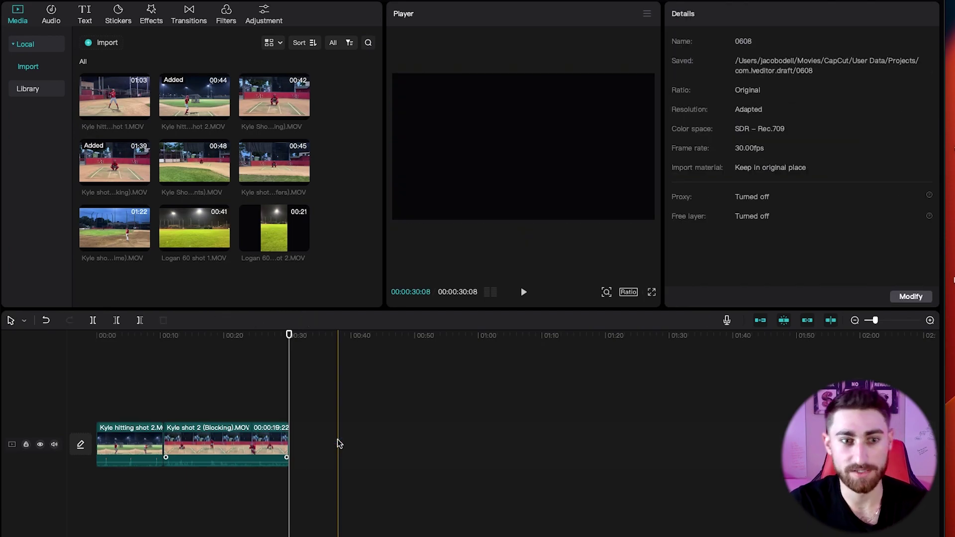
# Append Kyle Shot 1 (Framing) and delete its early piece before about 00:40.
pyautogui.click(302, 114)
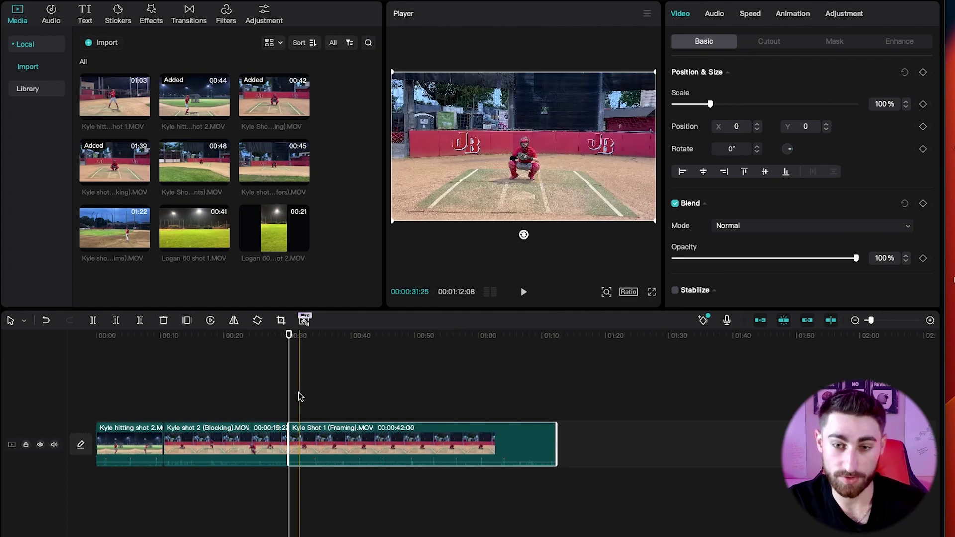
pyautogui.click(356, 403)
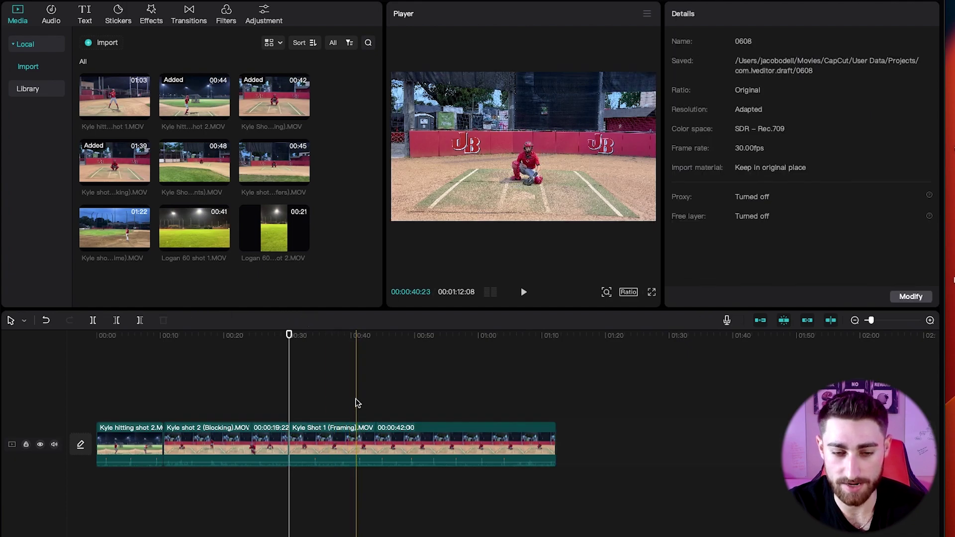
pyautogui.click(355, 436)
pyautogui.press('a')
pyautogui.click(342, 440)
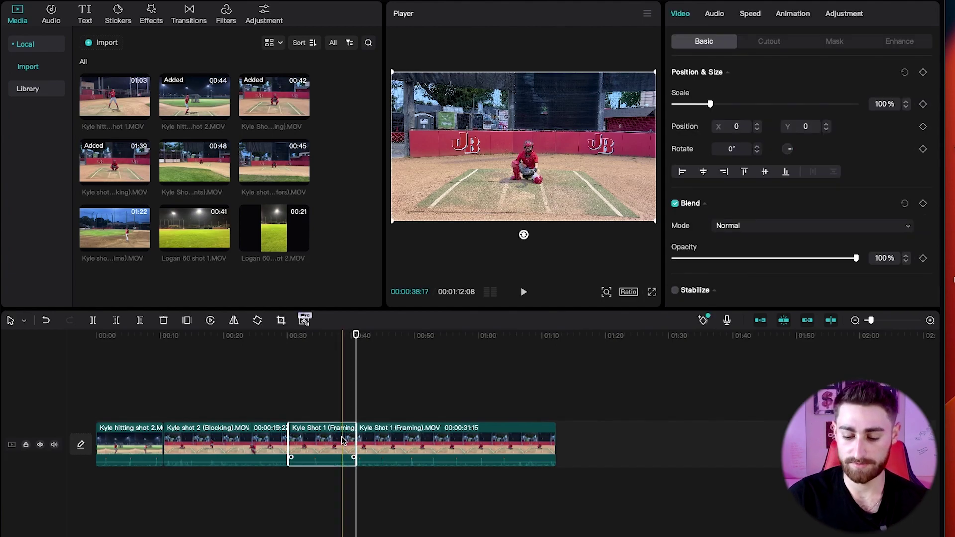
pyautogui.press('Delete')
# Split the Framing clip near 00:43 and delete its tail, totalling 00:00:43:17.
pyautogui.click(300, 396)
pyautogui.click(288, 396)
pyautogui.press('space')
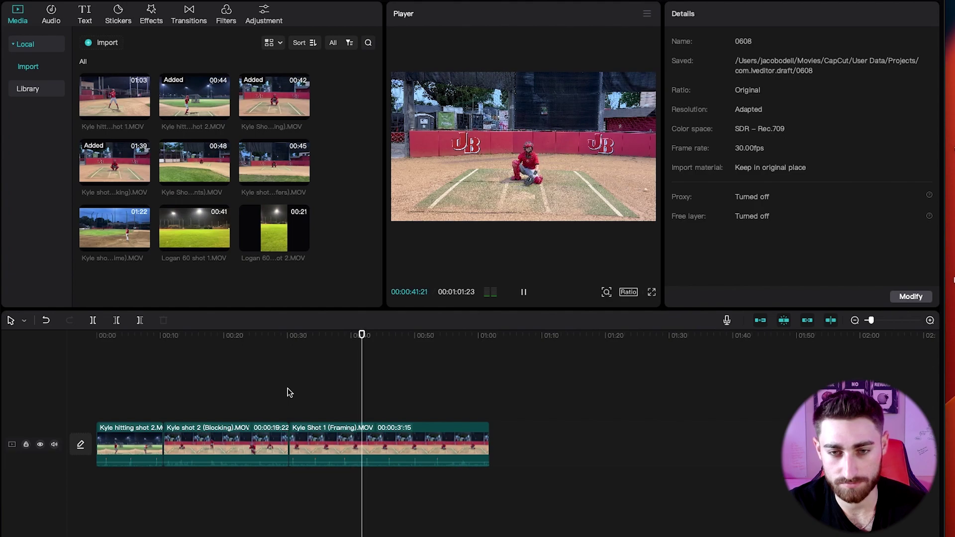
pyautogui.press('space')
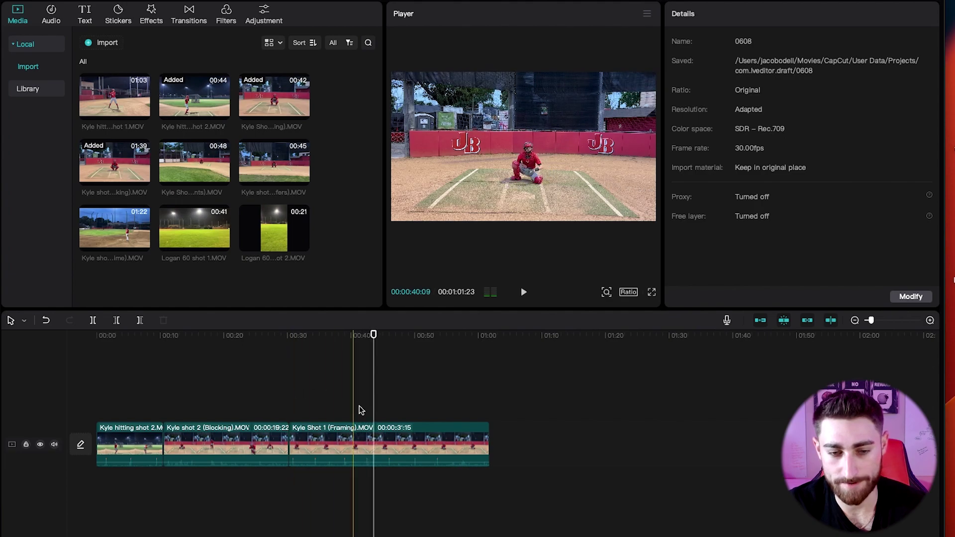
pyautogui.click(372, 431)
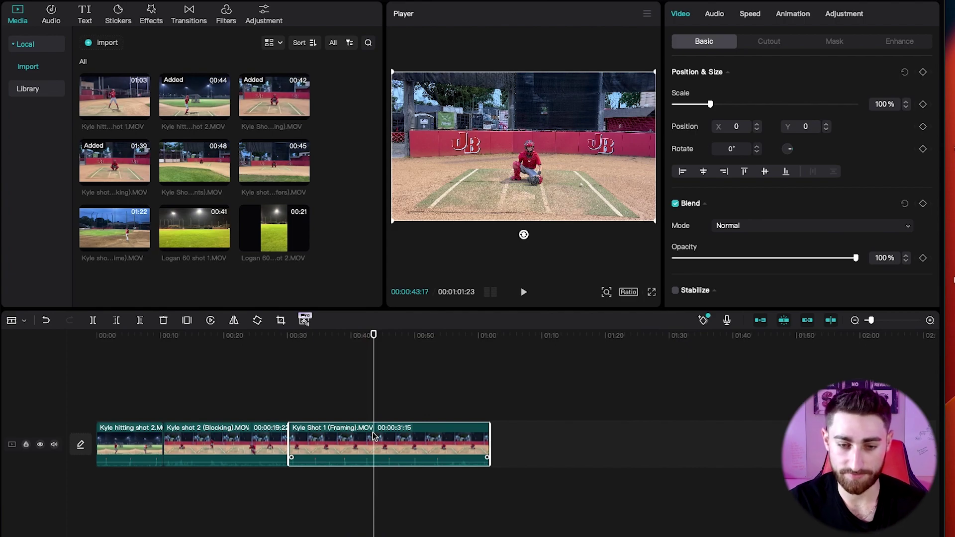
pyautogui.hotkey('ctrl', 'b')
pyautogui.press('Delete')
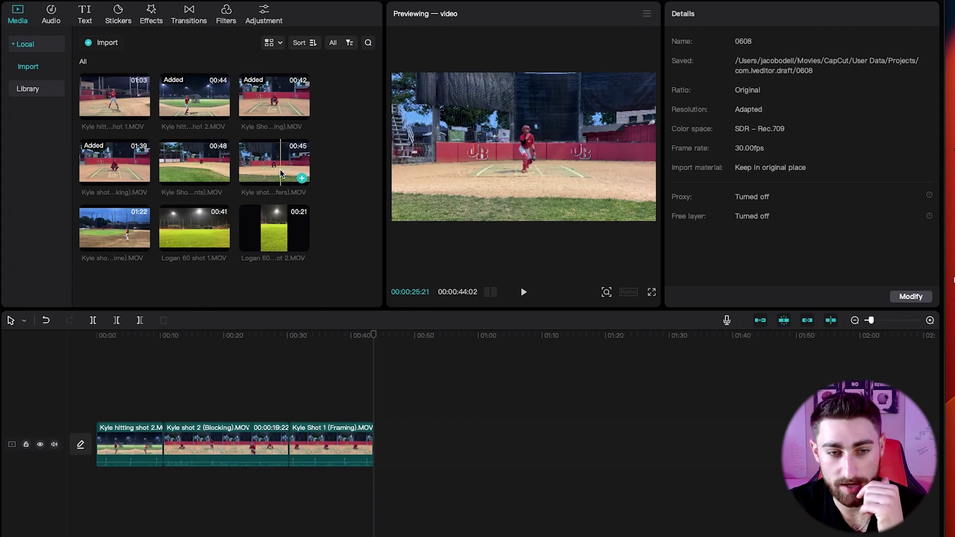
# Insert Kyle shot 4 (Transfers) after the opening hitting clip and scale it to 141%.
pyautogui.moveTo(280, 166); pyautogui.dragTo(161, 442)
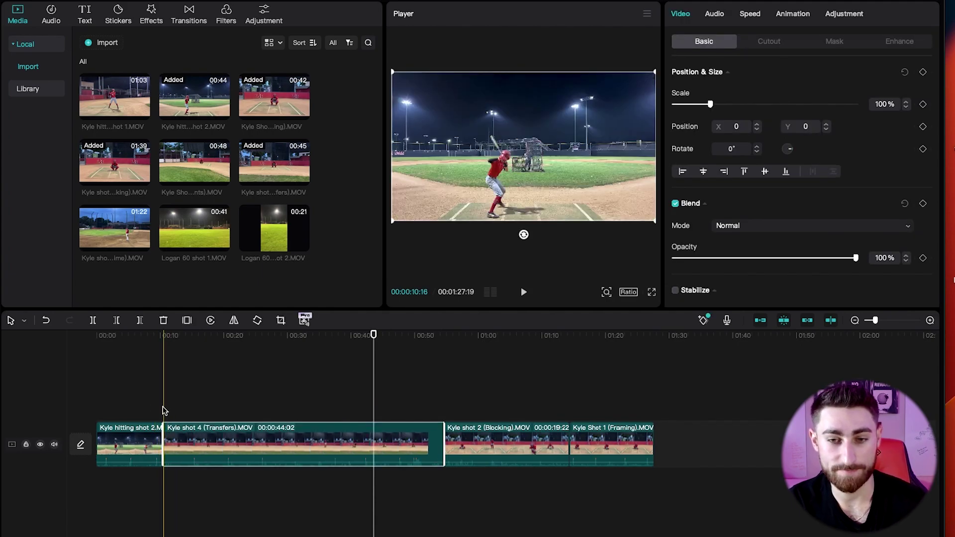
pyautogui.click(162, 404)
pyautogui.press('space')
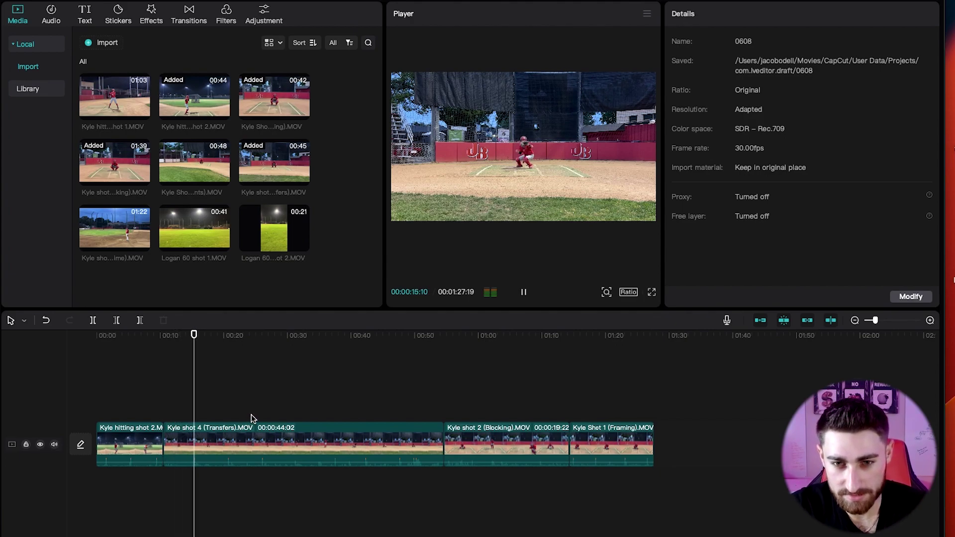
pyautogui.press('space')
pyautogui.click(253, 434)
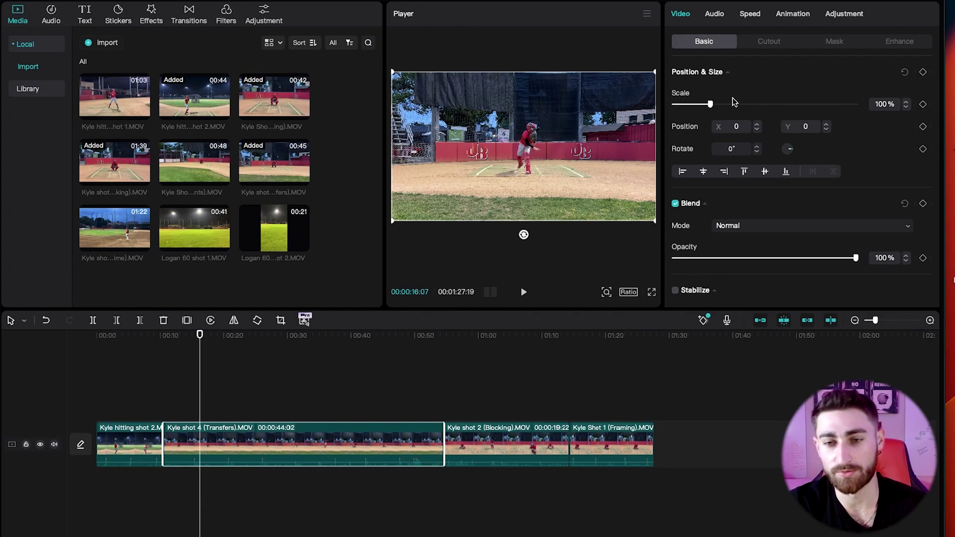
pyautogui.moveTo(712, 107); pyautogui.dragTo(726, 107)
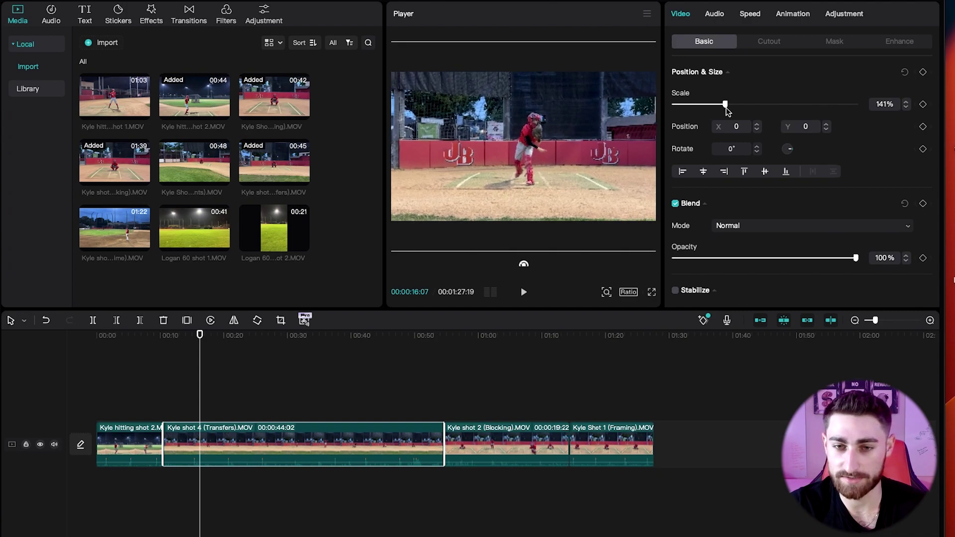
# Split the Transfers clip near 00:14 and delete its short opening piece.
pyautogui.click(201, 395)
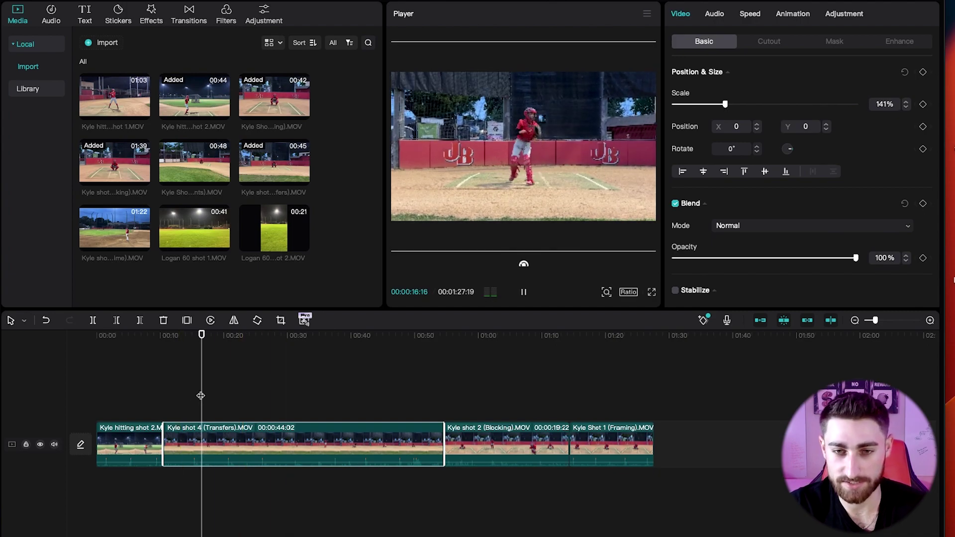
pyautogui.click(190, 387)
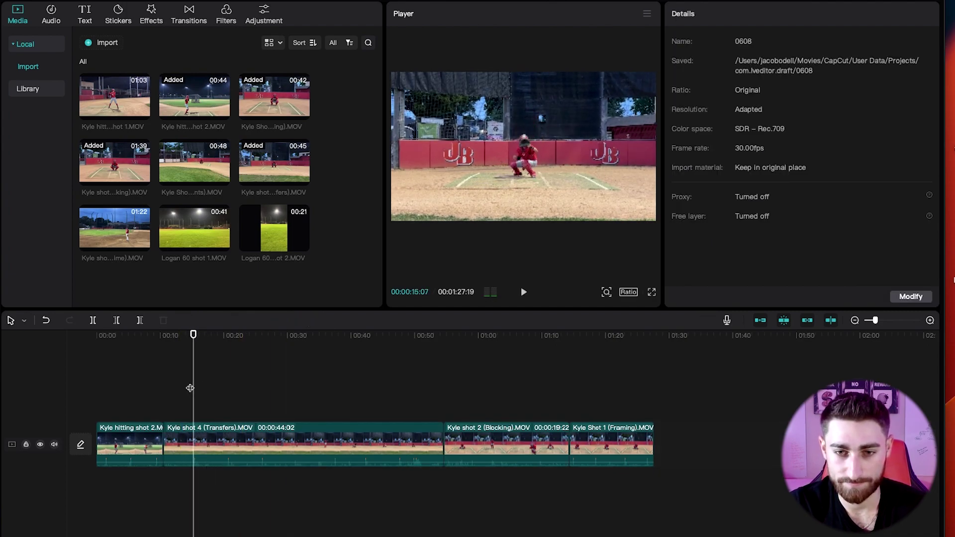
pyautogui.moveTo(190, 388); pyautogui.dragTo(190, 391)
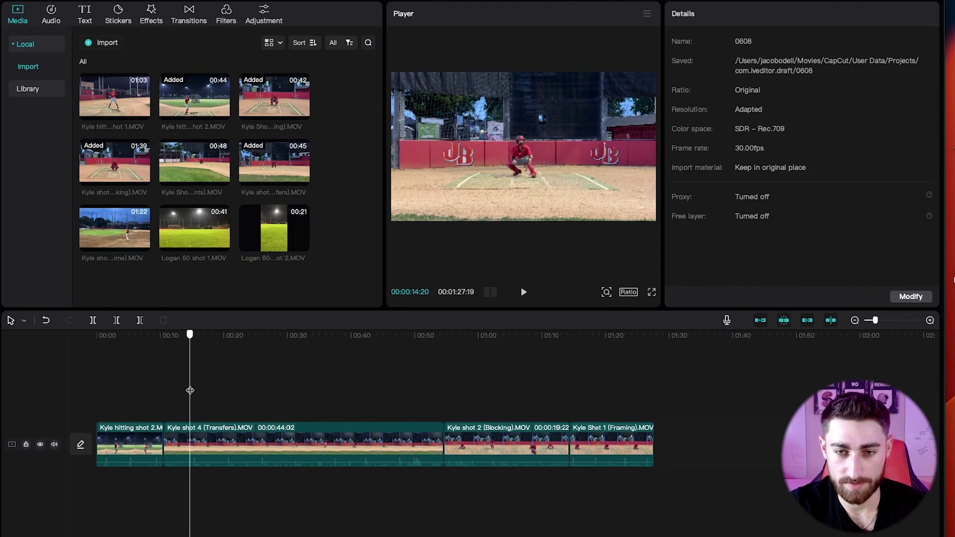
pyautogui.click(189, 444)
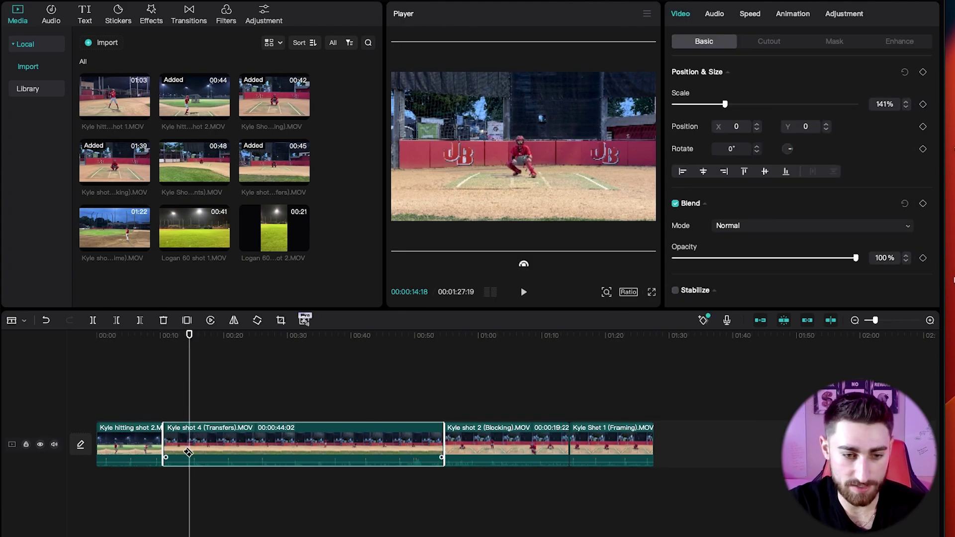
pyautogui.hotkey('ctrl', 'b')
pyautogui.click(181, 446)
pyautogui.press('Delete')
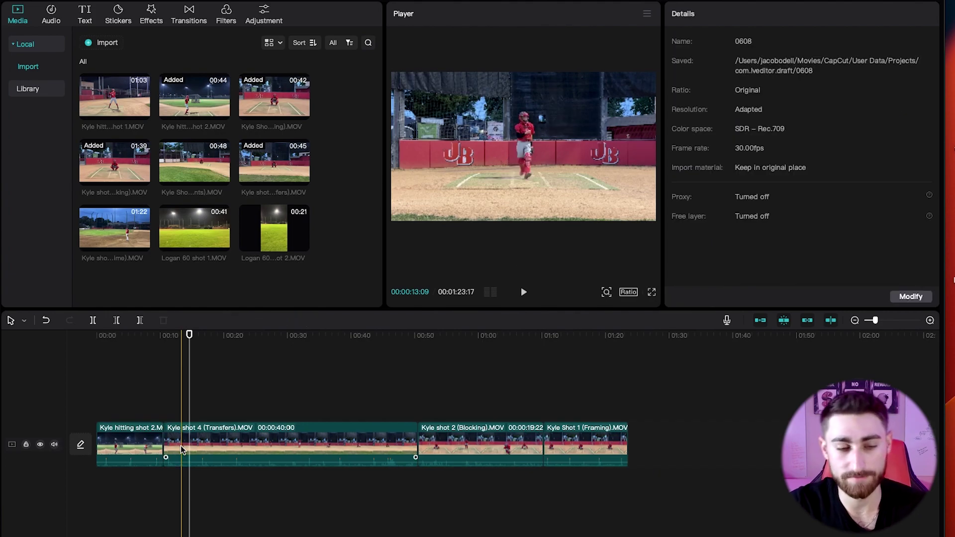
# Split the Transfers clip at about 00:23 and delete its tail.
pyautogui.click(168, 411)
pyautogui.press('space')
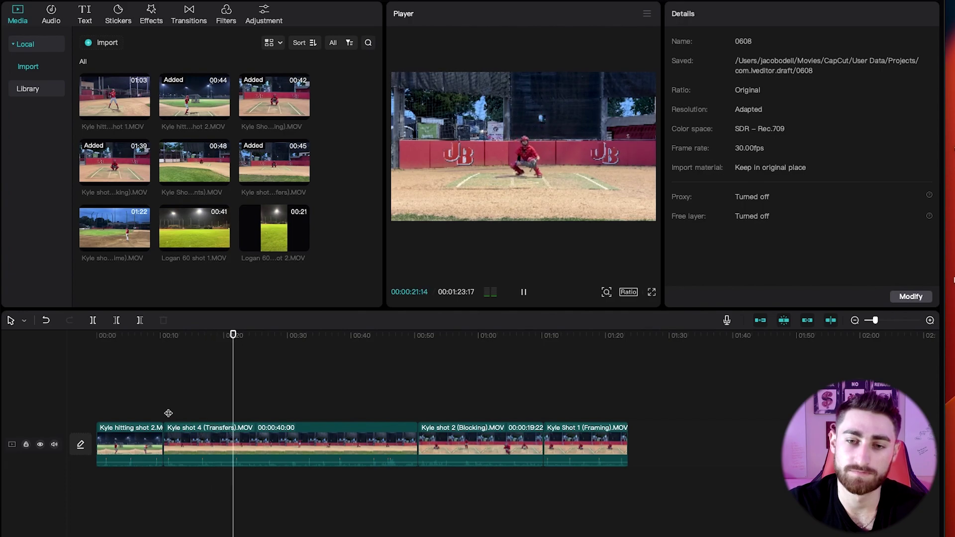
pyautogui.press('space')
pyautogui.press('b')
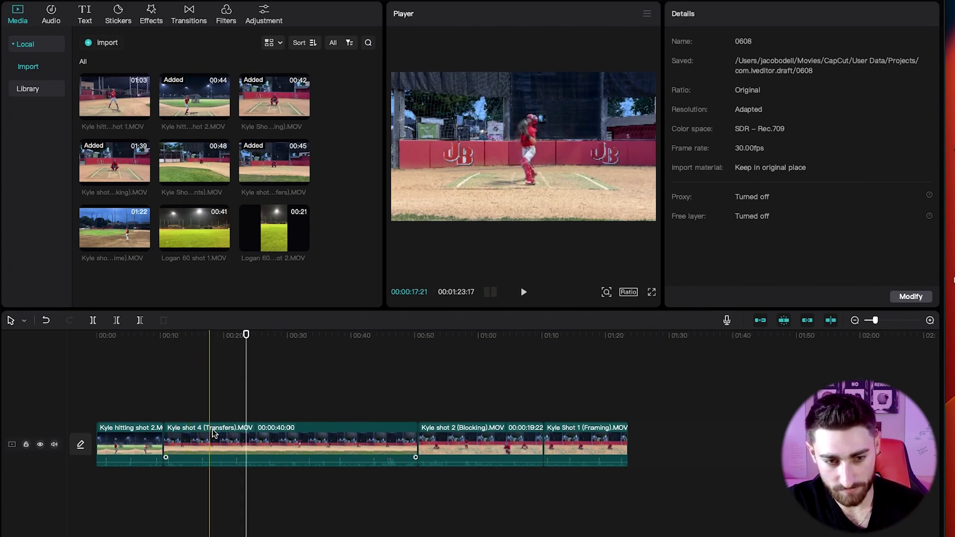
pyautogui.click(246, 439)
pyautogui.press('a')
pyautogui.click(295, 434)
pyautogui.press('Delete')
# Insert Kyle shot 5 (Pop time) after Transfers and delete its early piece before 00:43.
pyautogui.moveTo(119, 232); pyautogui.dragTo(259, 436)
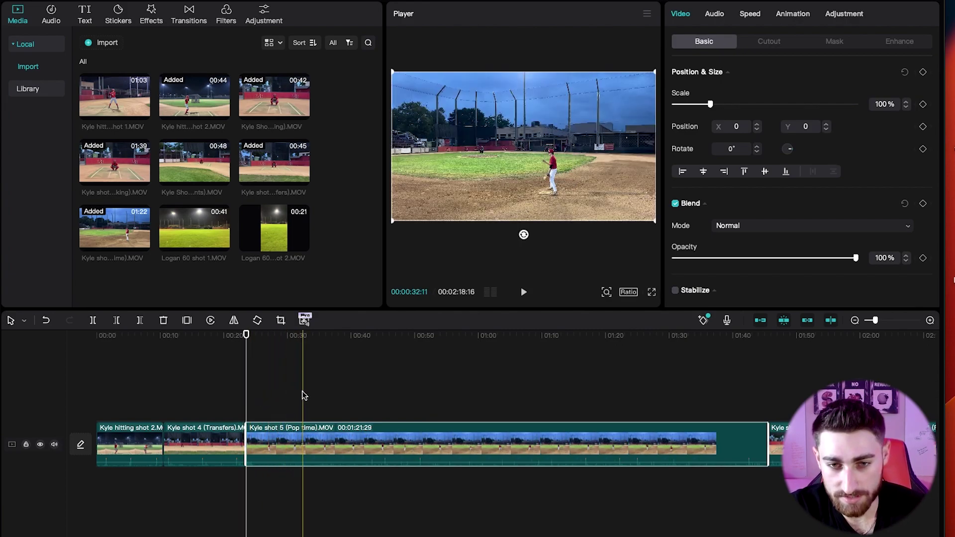
pyautogui.click(349, 389)
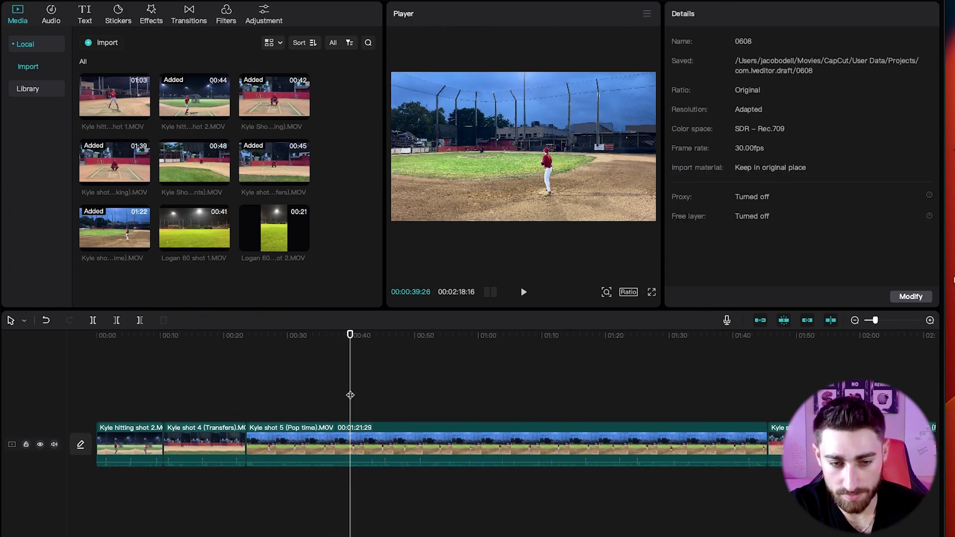
pyautogui.click(375, 418)
pyautogui.click(375, 451)
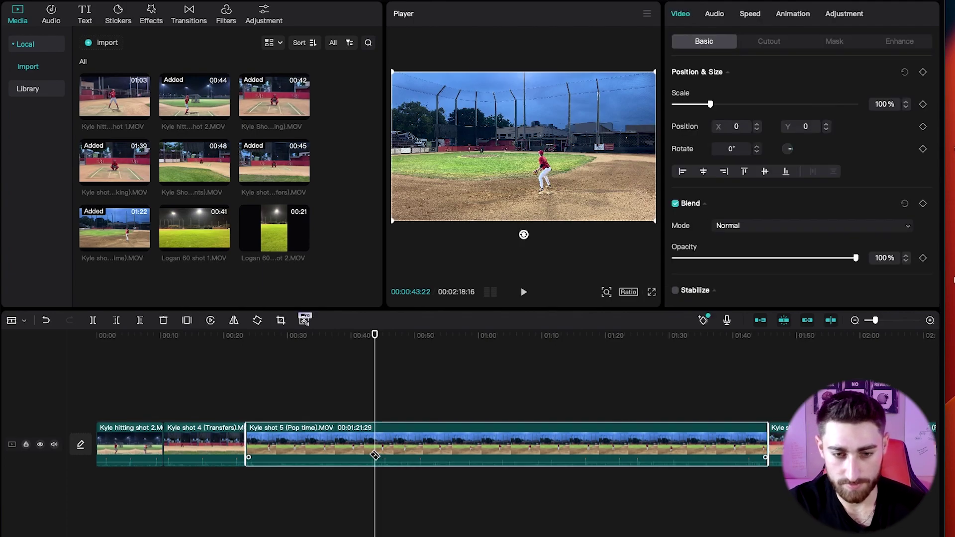
pyautogui.press('super+b')
pyautogui.click(340, 448)
pyautogui.press('Delete')
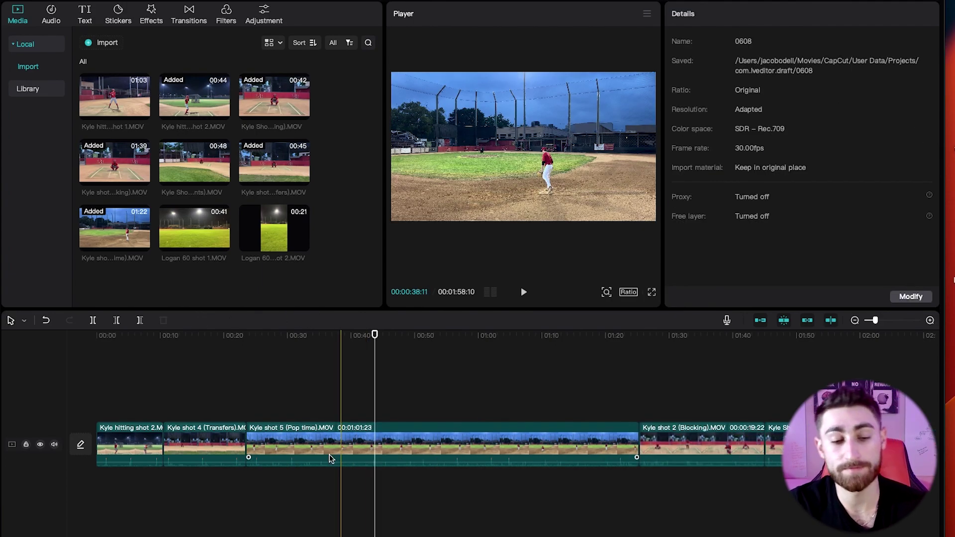
# Split the Pop time clip after review and delete its tail, leaving 00:01:13:24.
pyautogui.click(266, 414)
pyautogui.press('space')
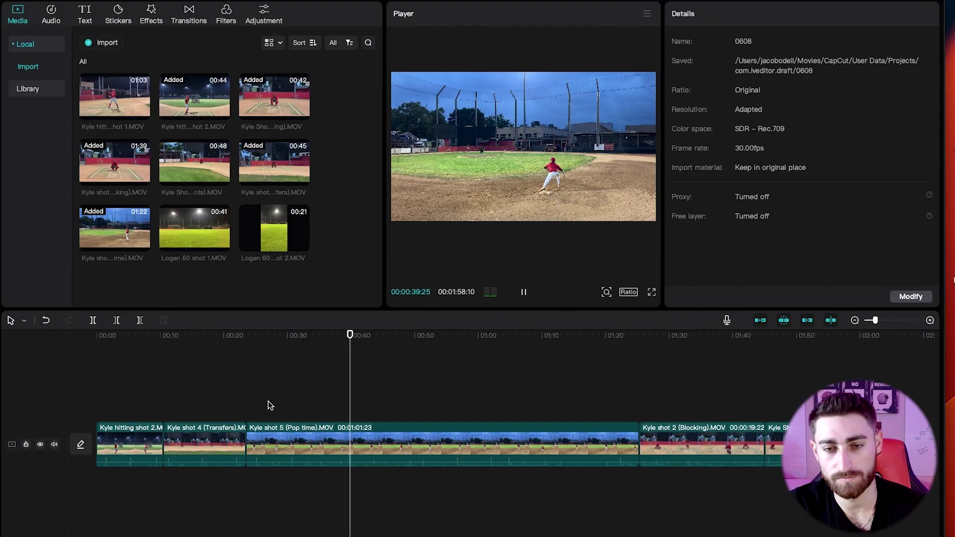
pyautogui.click(361, 435)
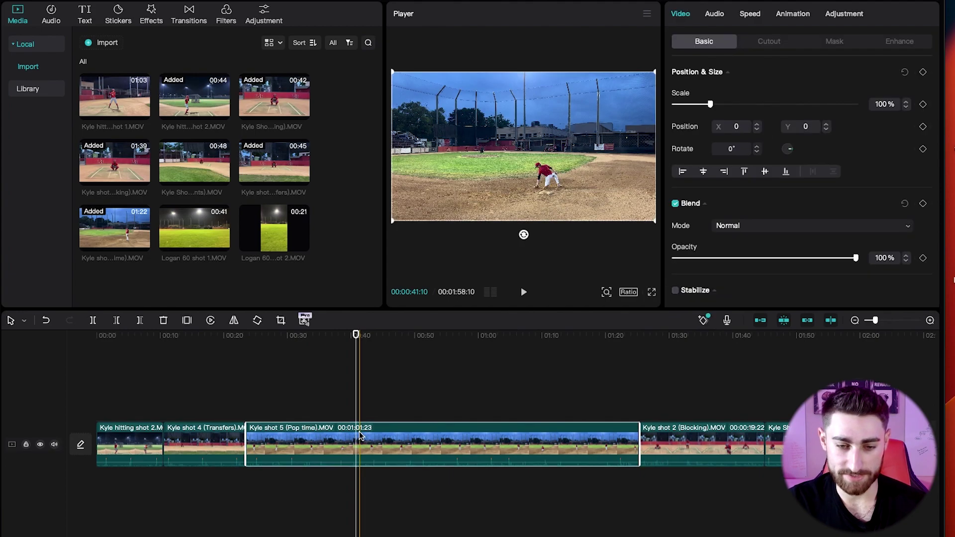
pyautogui.press('super+b')
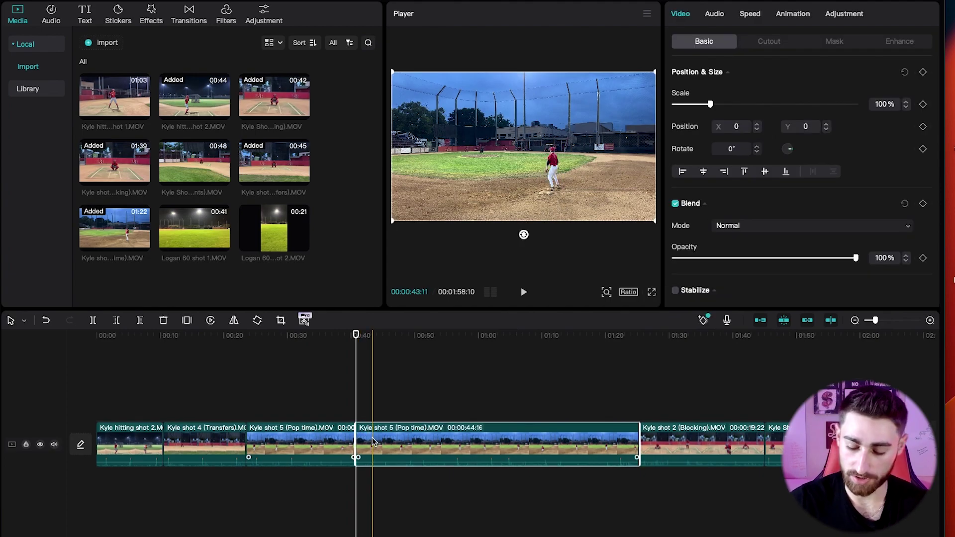
pyautogui.press('Delete')
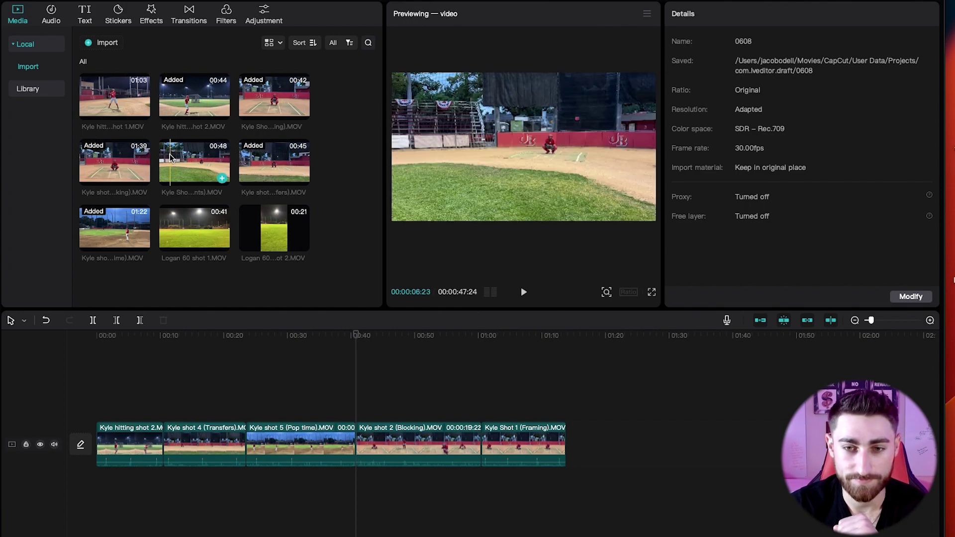
# Add Kyle Shot 3 (bunts) to the timeline end and delete its tiny opening piece.
pyautogui.click(222, 178)
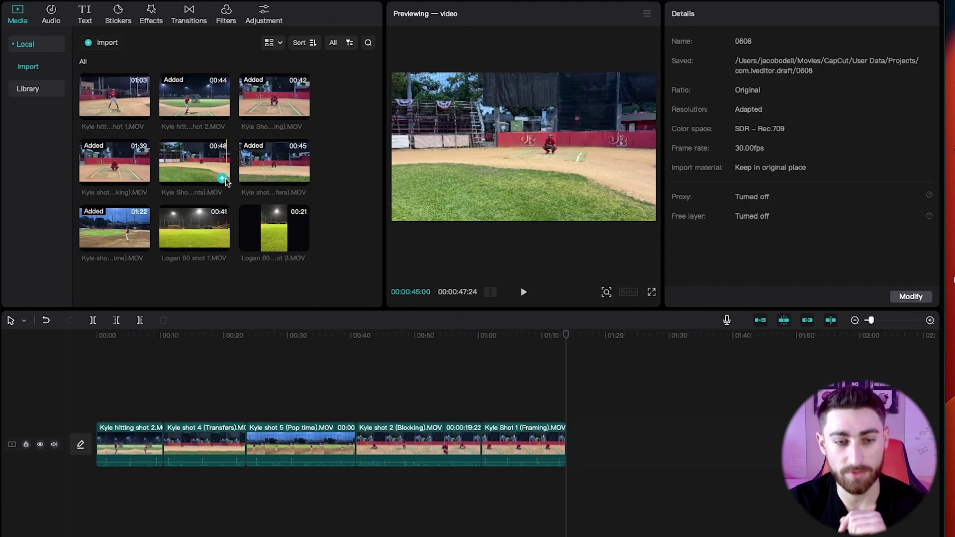
pyautogui.click(221, 179)
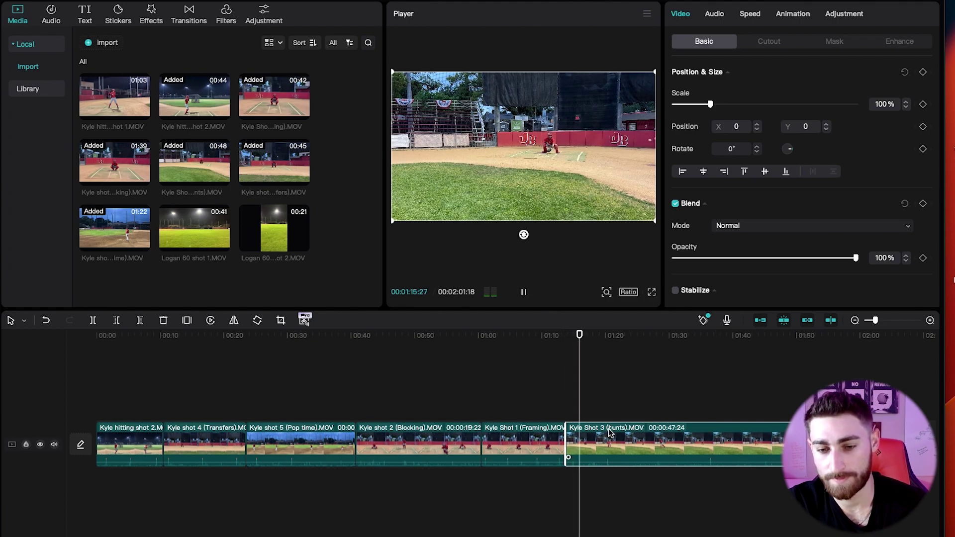
pyautogui.press('space')
pyautogui.click(581, 398)
pyautogui.click(581, 400)
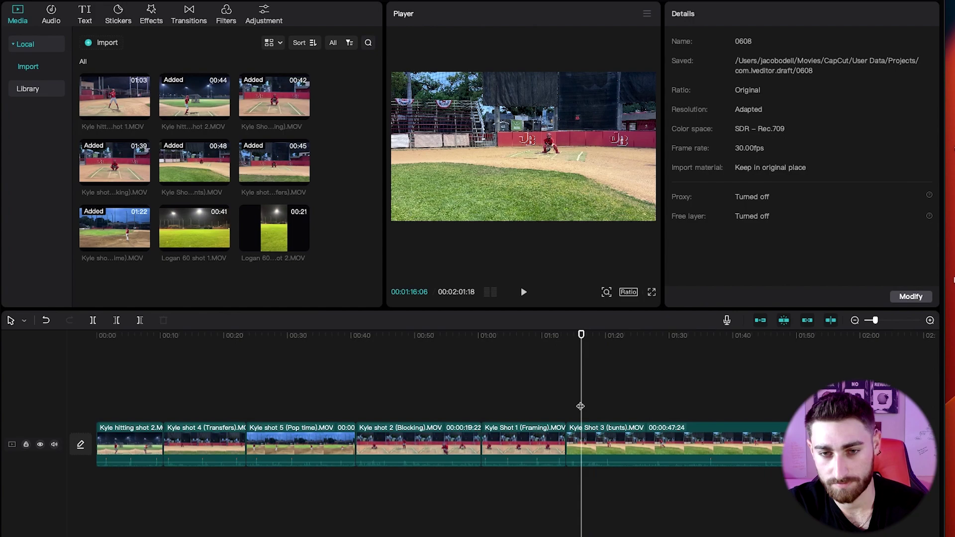
pyautogui.click(584, 431)
pyautogui.press('super+b')
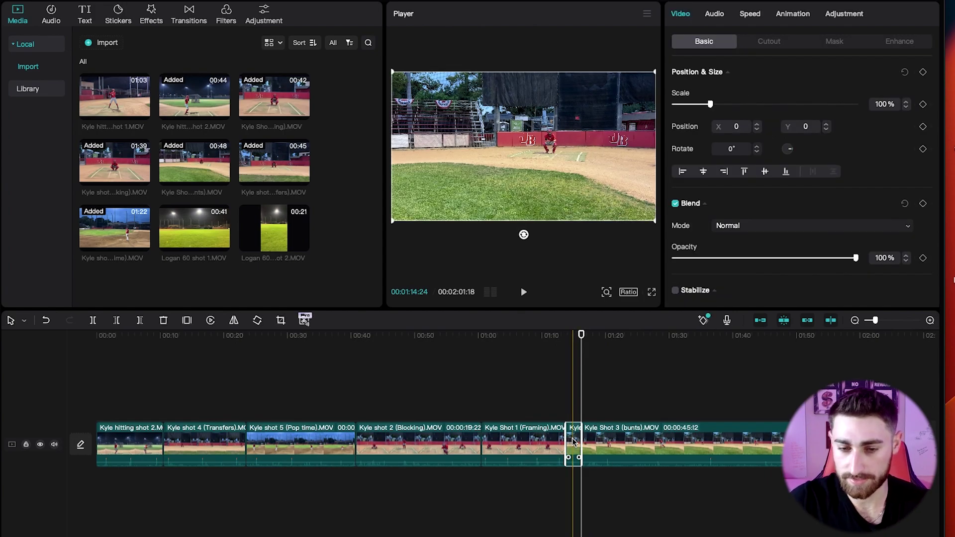
pyautogui.press('BackSpace')
# Split the bunts clip at 01:26:12 and delete the tail after it.
pyautogui.click(566, 410)
pyautogui.press('space')
pyautogui.click(582, 393)
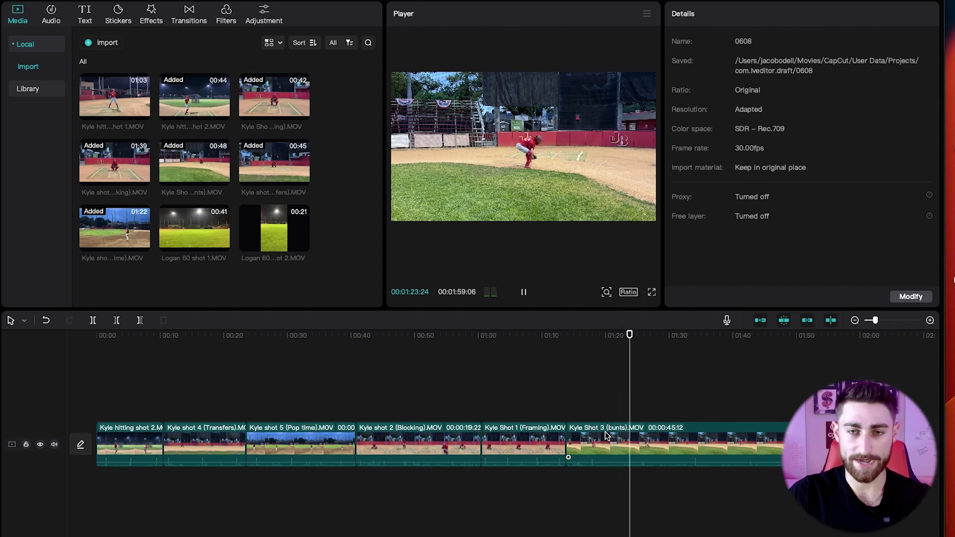
pyautogui.press('space')
pyautogui.press('b')
pyautogui.click(644, 448)
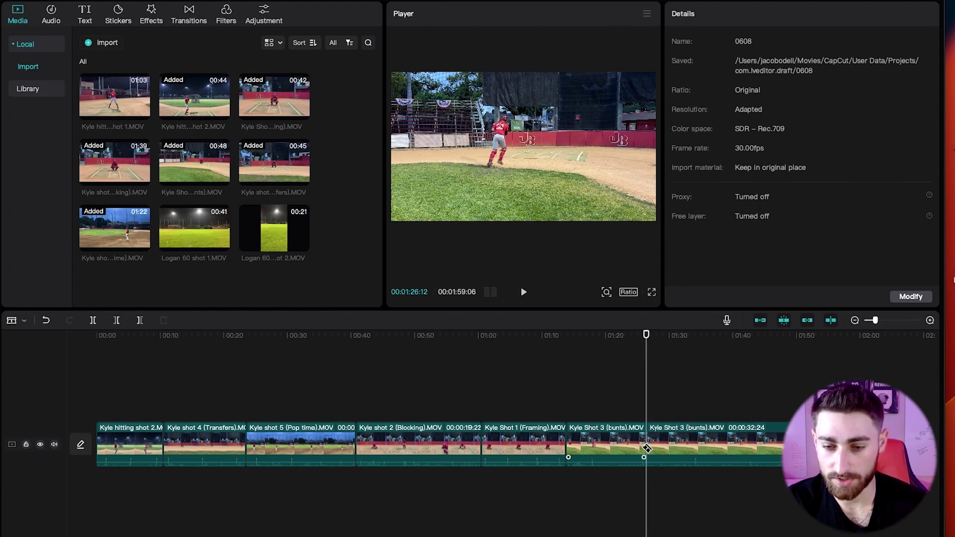
pyautogui.press('a')
pyautogui.click(681, 438)
pyautogui.press('Delete')
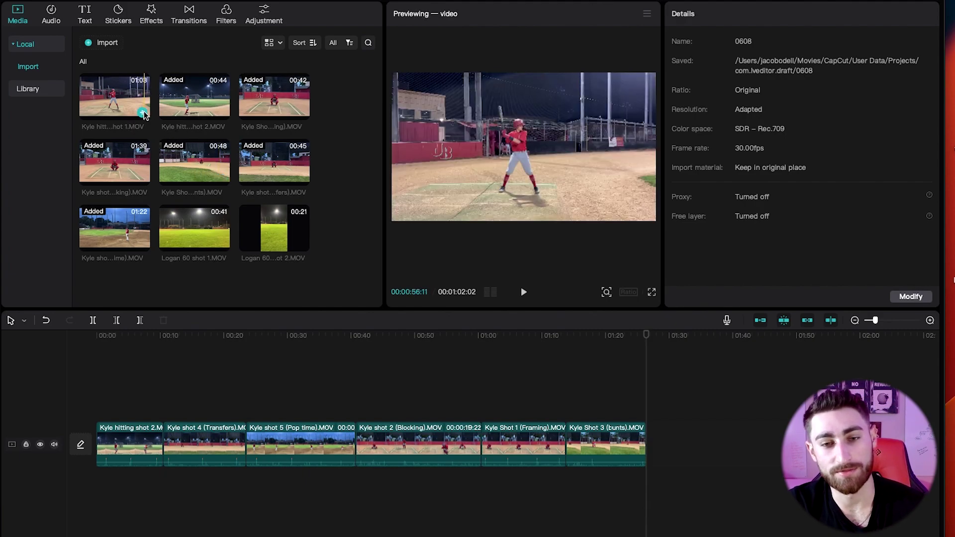
# Add Kyle hitting shot 1 to the timeline end and trim its start with Q.
pyautogui.moveTo(114, 95); pyautogui.dragTo(647, 430)
pyautogui.press('space')
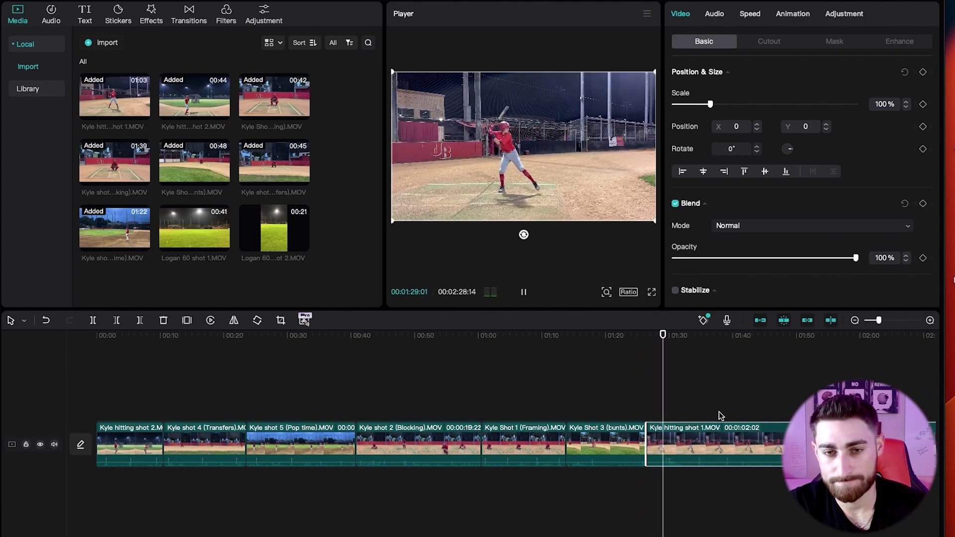
pyautogui.moveTo(702, 390); pyautogui.dragTo(775, 389)
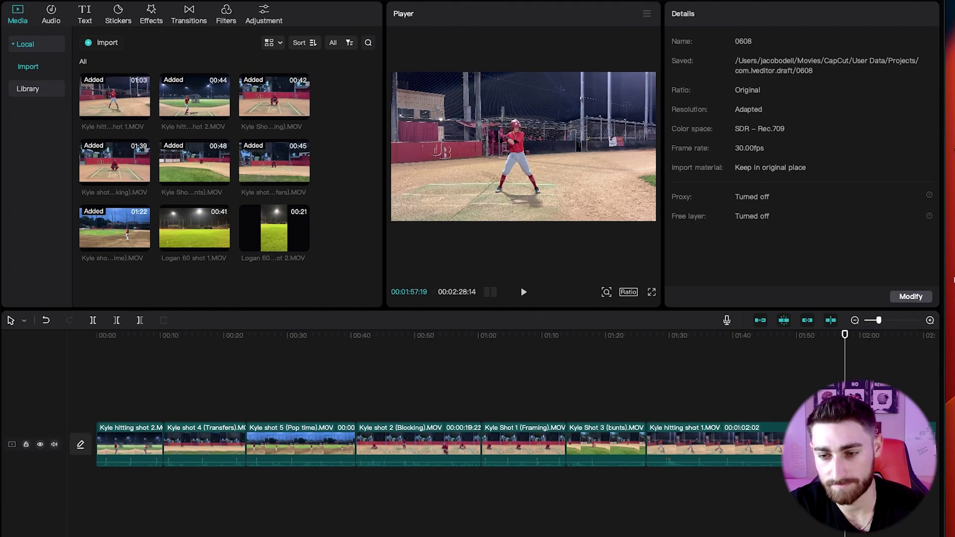
pyautogui.click(648, 456)
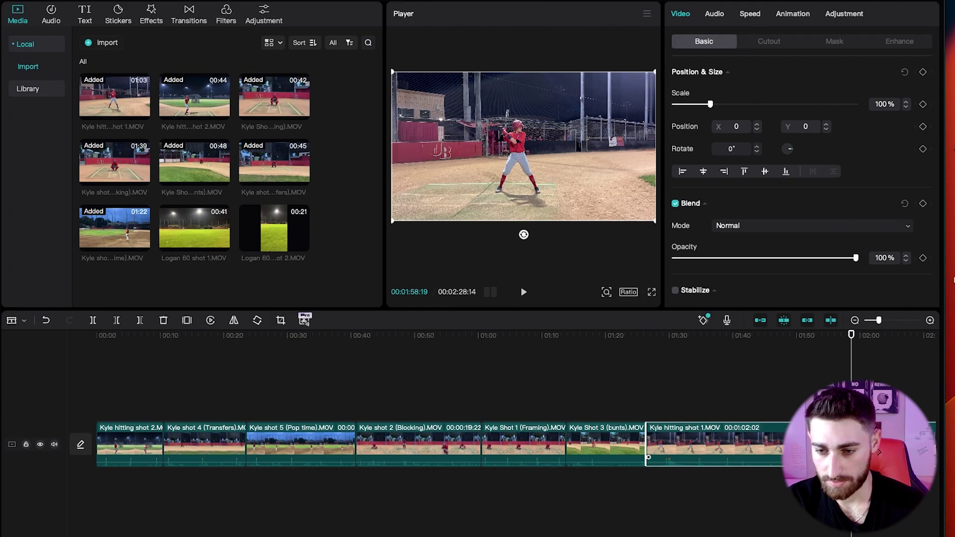
pyautogui.press('q')
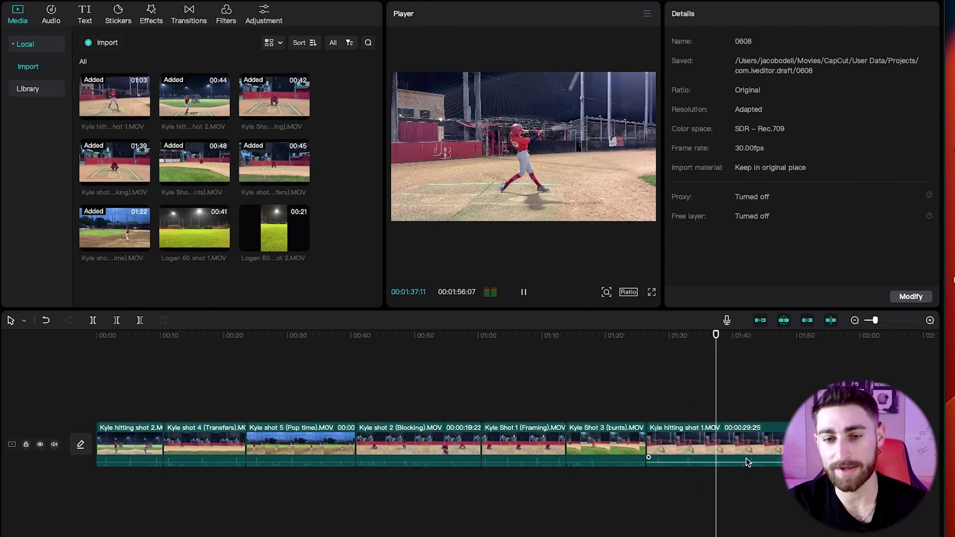
# Split the hitting clip at its end point and delete the rest, ending at 00:01:38:19.
pyautogui.press('space')
pyautogui.click(732, 445)
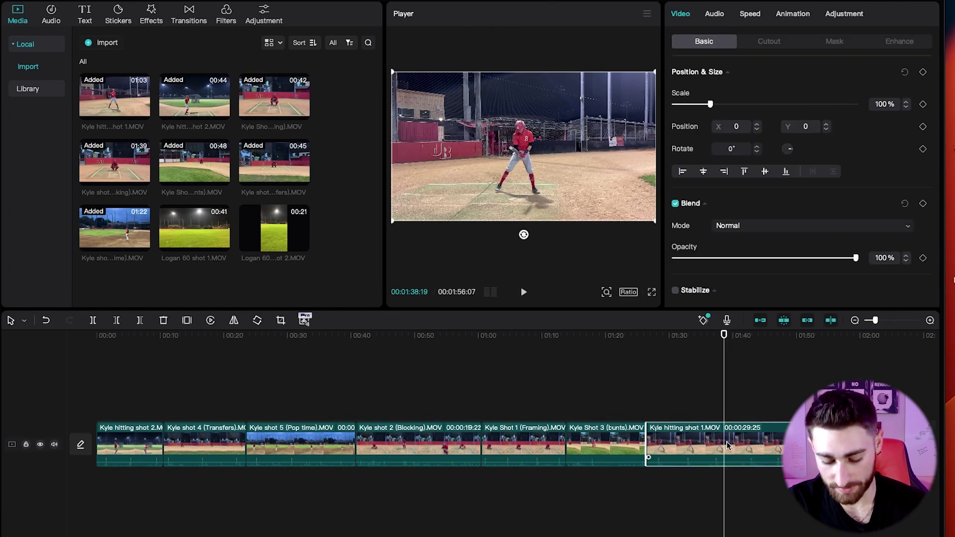
pyautogui.press('super+b')
pyautogui.press('Delete')
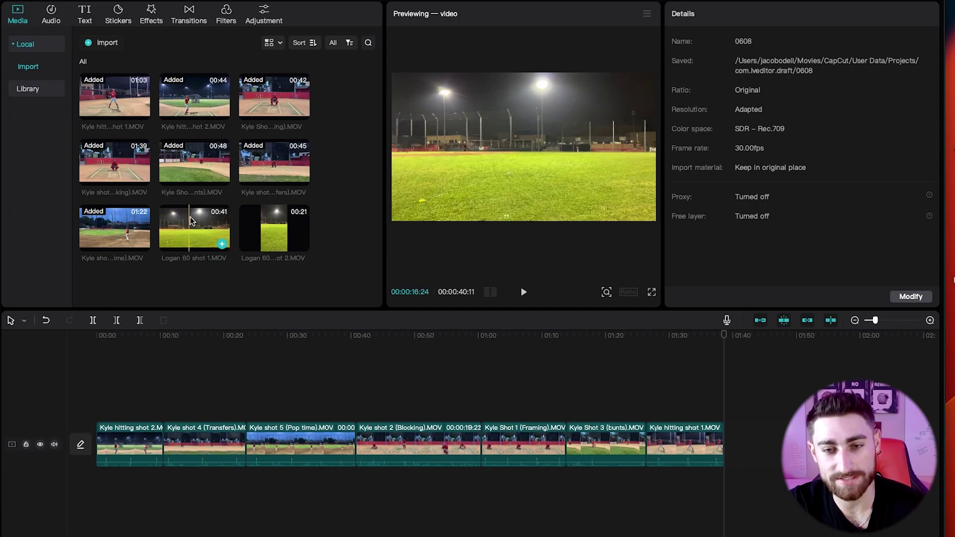
pyautogui.moveTo(186, 216); pyautogui.dragTo(736, 441)
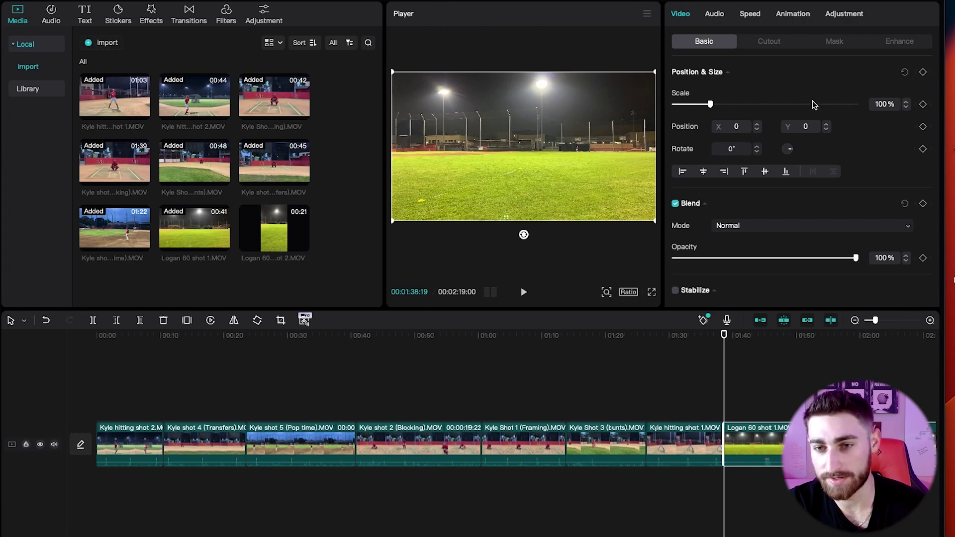
pyautogui.moveTo(712, 103); pyautogui.dragTo(723, 104)
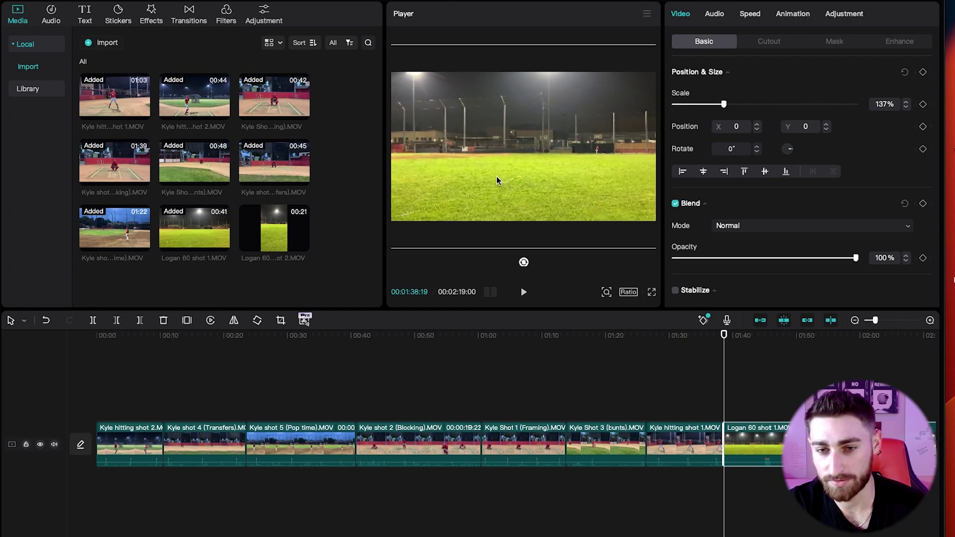
pyautogui.moveTo(525, 180)
pyautogui.mouseDown()
pyautogui.moveTo(547, 168)
pyautogui.moveTo(519, 170)
pyautogui.mouseUp()
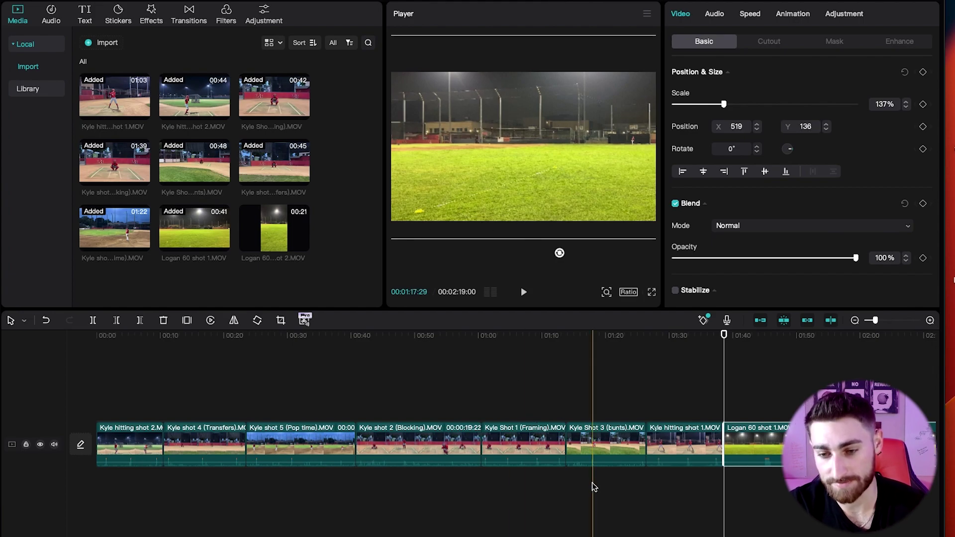
pyautogui.press('Delete')
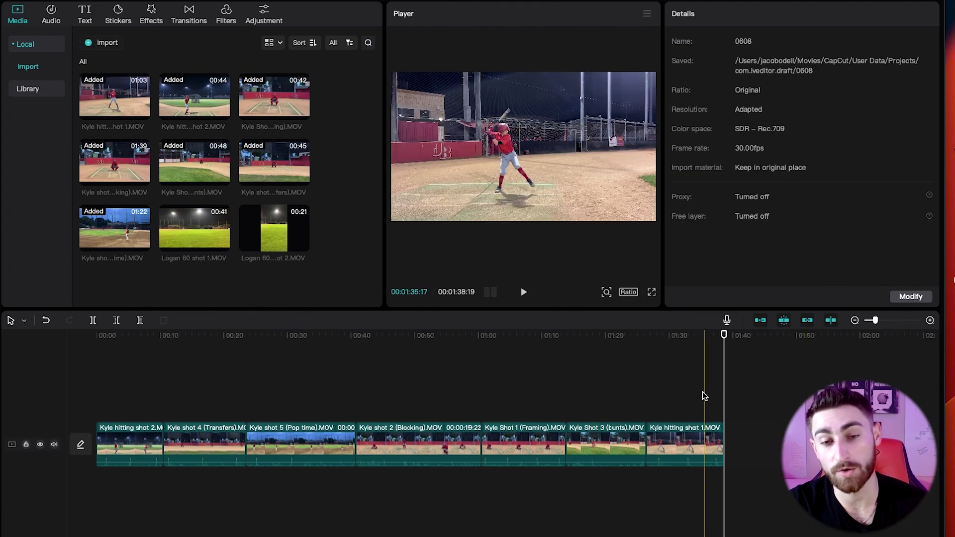
# Keep Kyle hitting shot 2's sound by undoing its volume drop, then replay from the start.
pyautogui.click(117, 378)
pyautogui.click(134, 440)
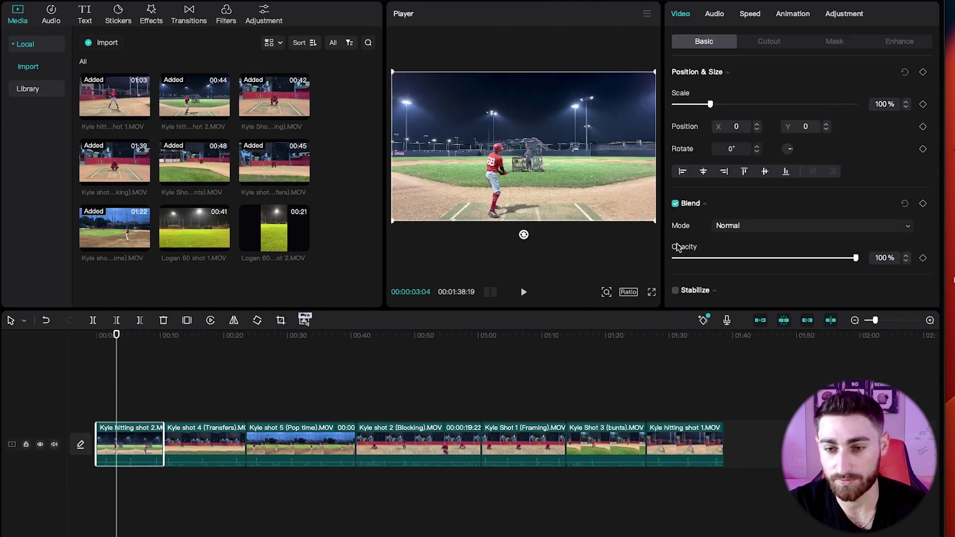
pyautogui.click(714, 14)
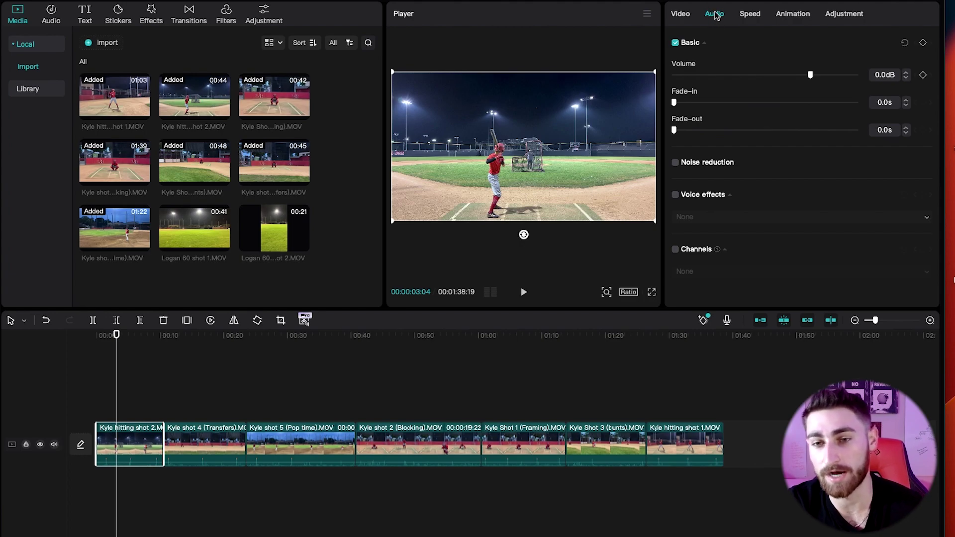
pyautogui.moveTo(821, 79); pyautogui.dragTo(638, 78)
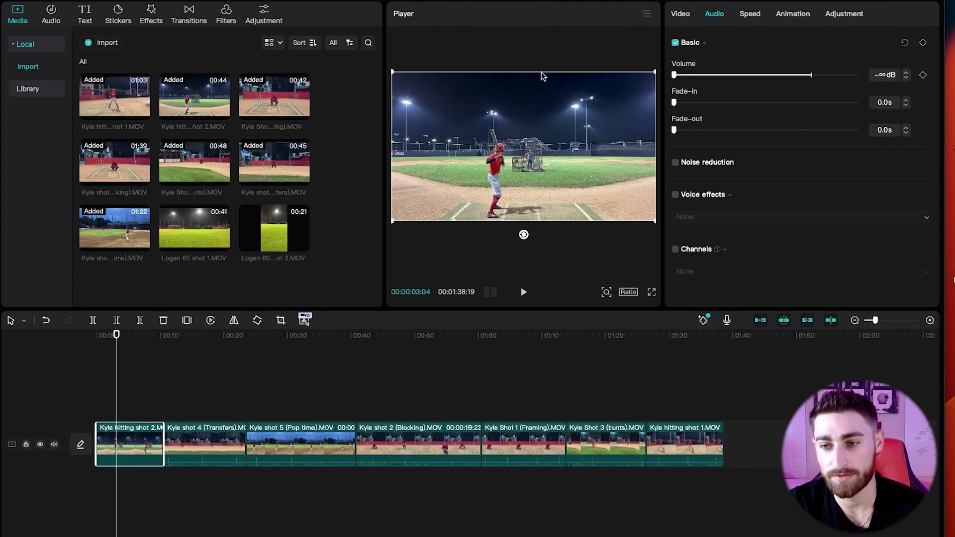
pyautogui.hotkey('ctrl', 'z')
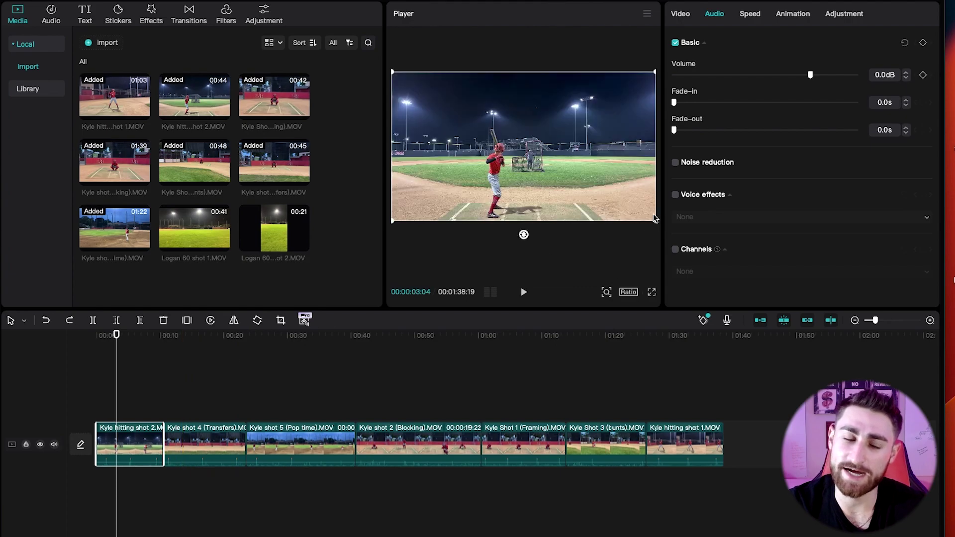
pyautogui.click(99, 344)
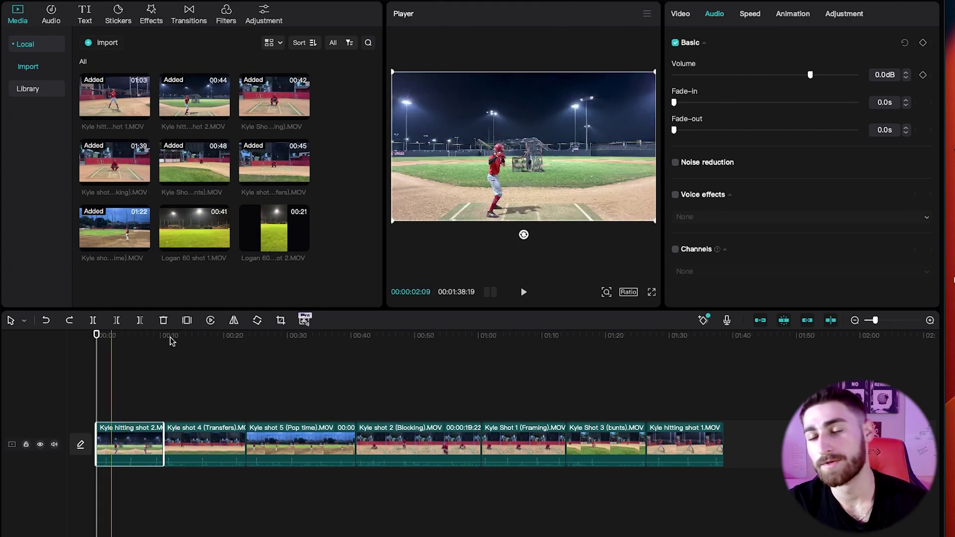
pyautogui.press('space')
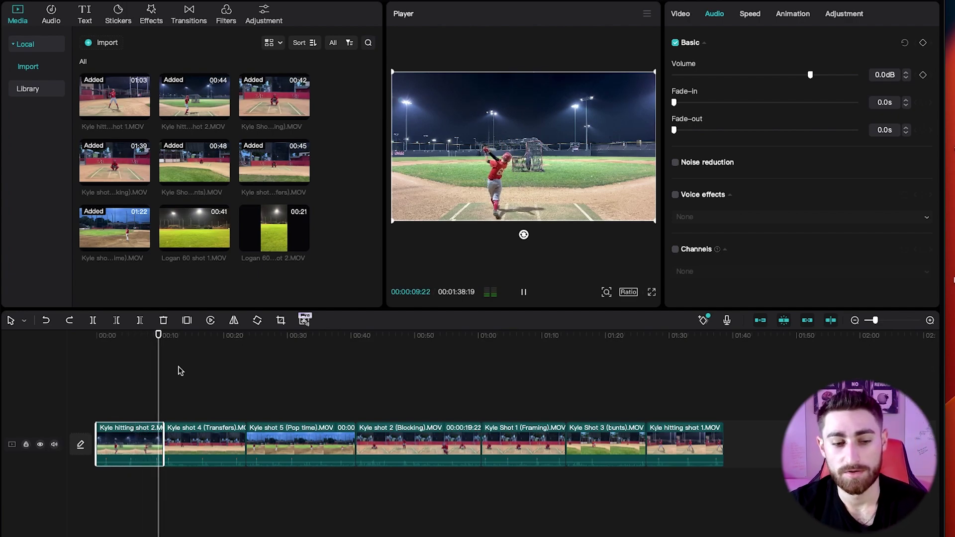
# Check each clip's audio, including the Transfers clip's volume level, during playback.
pyautogui.click(202, 442)
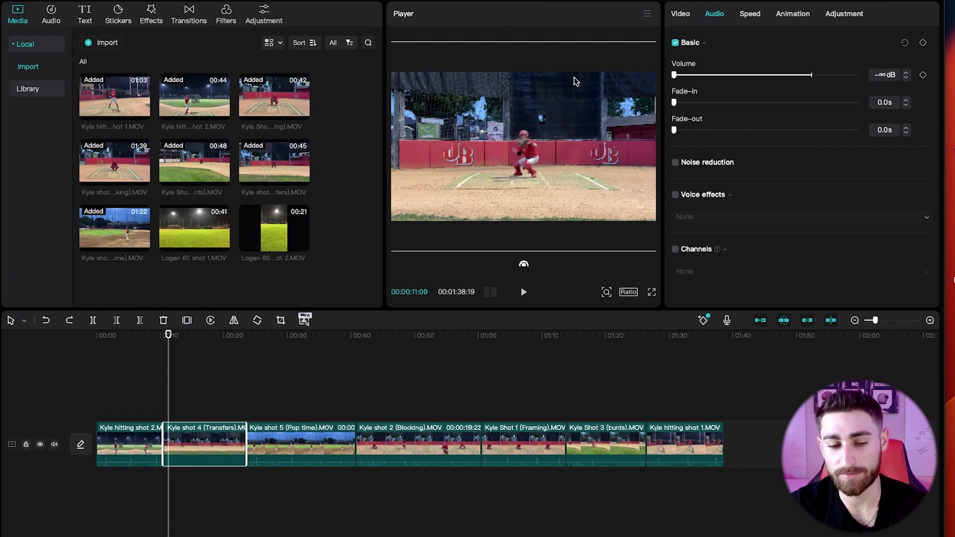
pyautogui.click(330, 443)
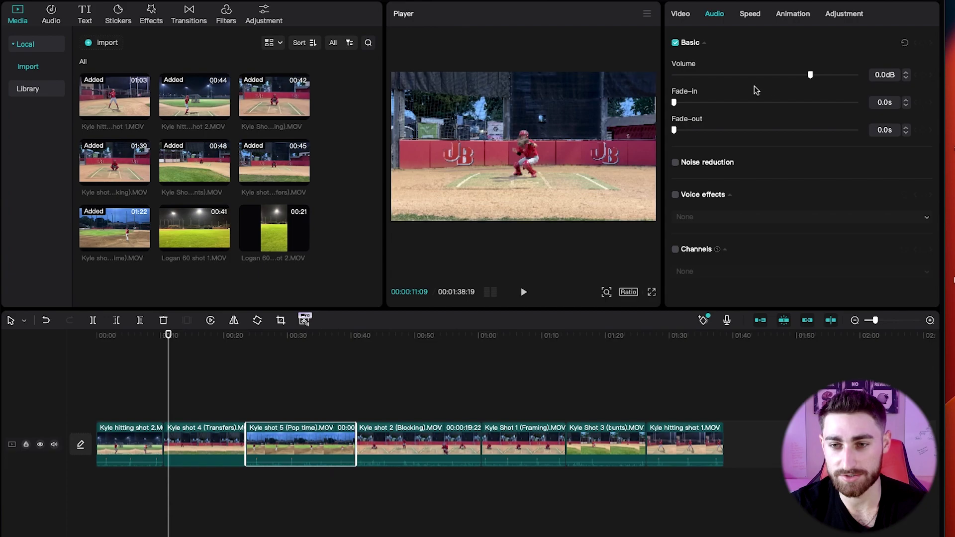
pyautogui.click(383, 431)
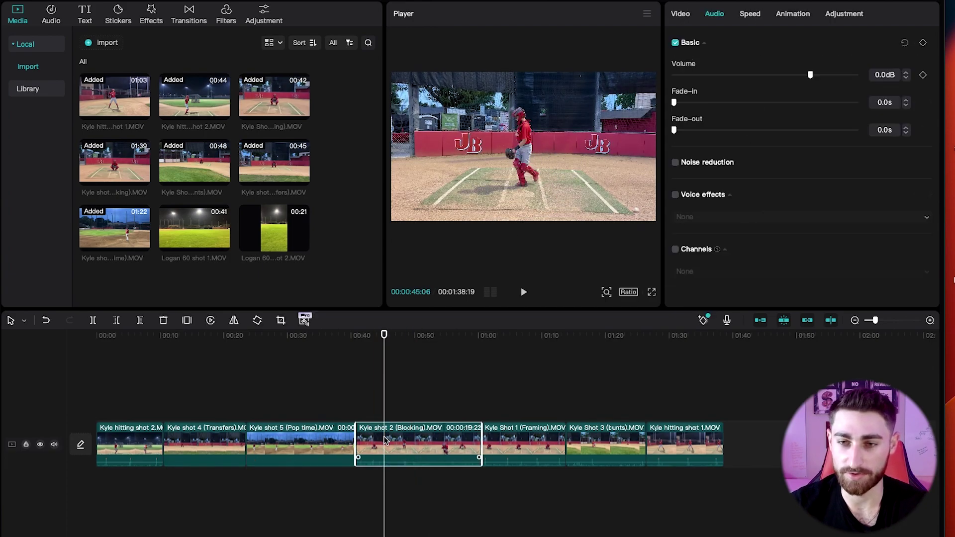
pyautogui.click(517, 436)
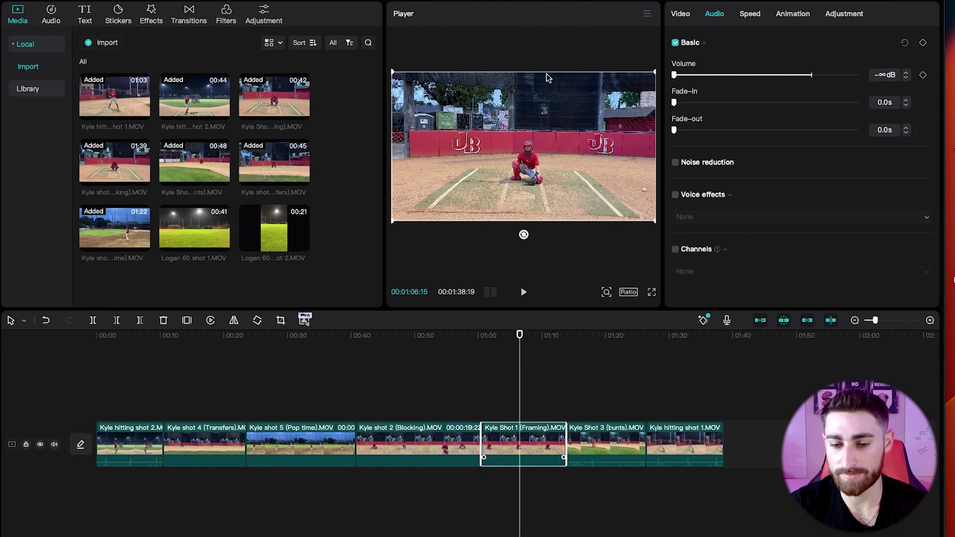
pyautogui.click(608, 436)
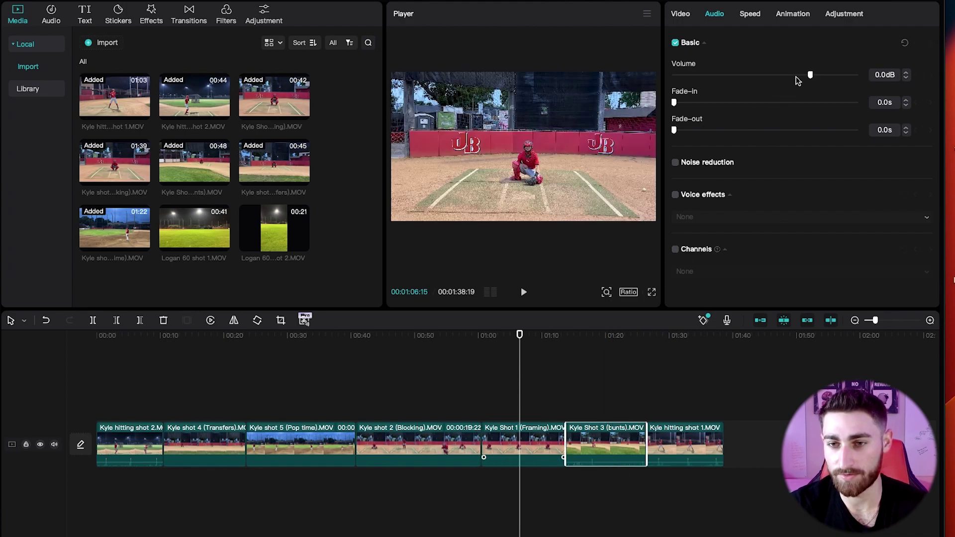
pyautogui.click(649, 351)
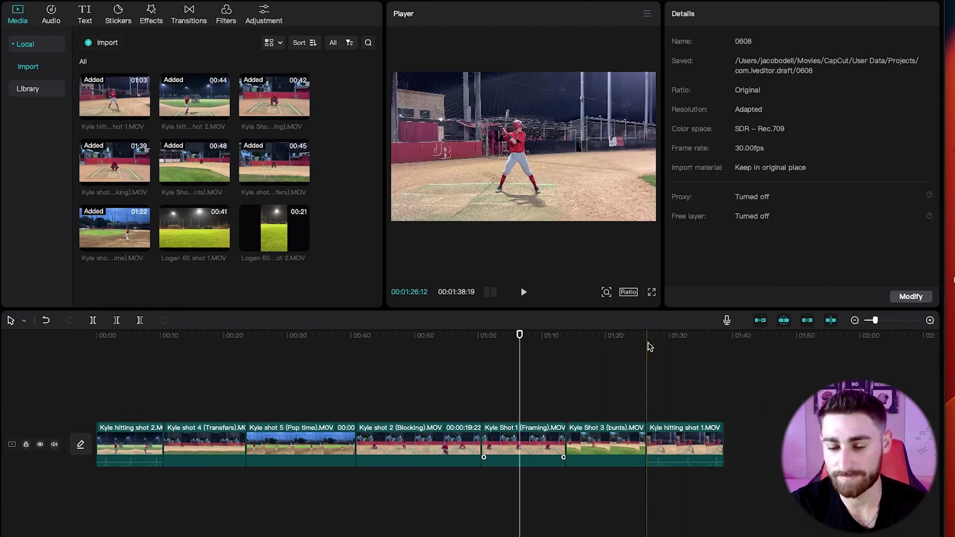
pyautogui.press('space')
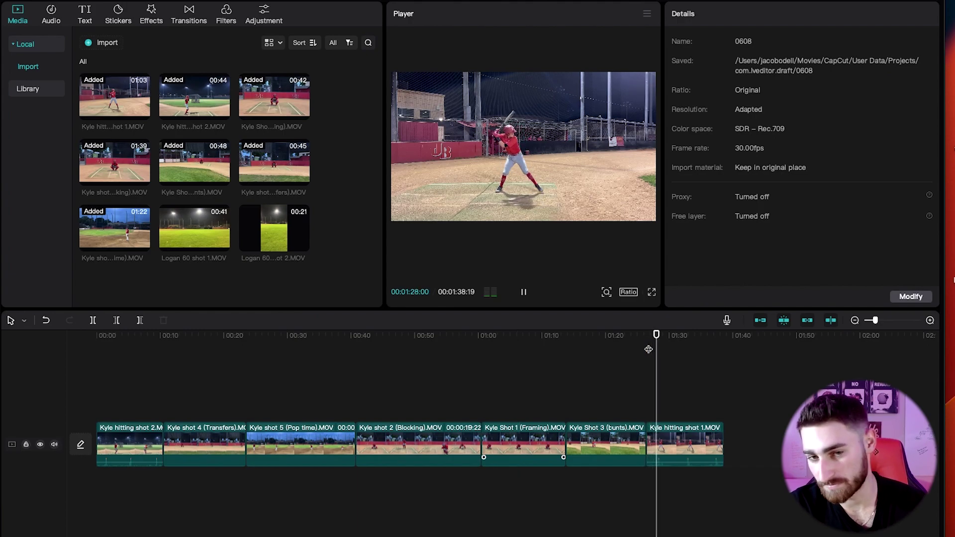
pyautogui.click(360, 348)
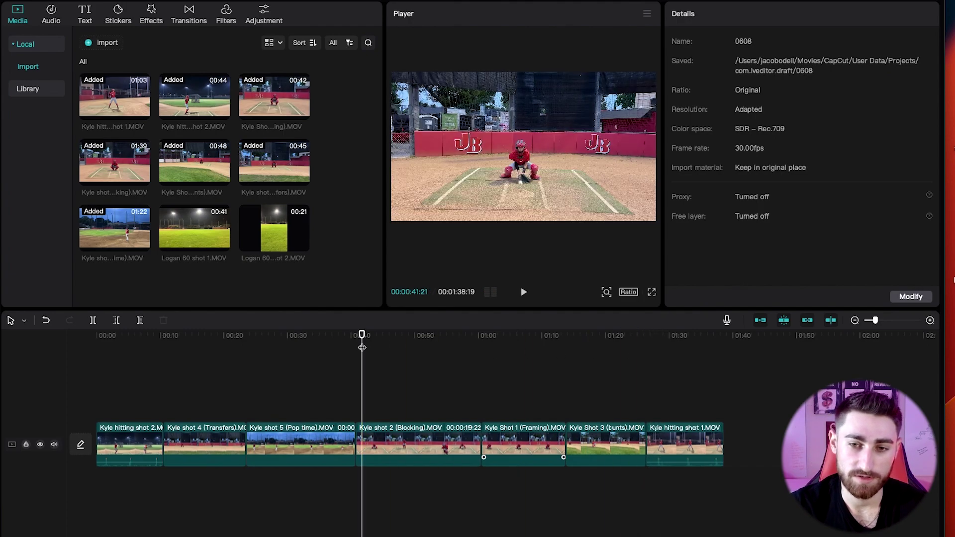
pyautogui.click(362, 348)
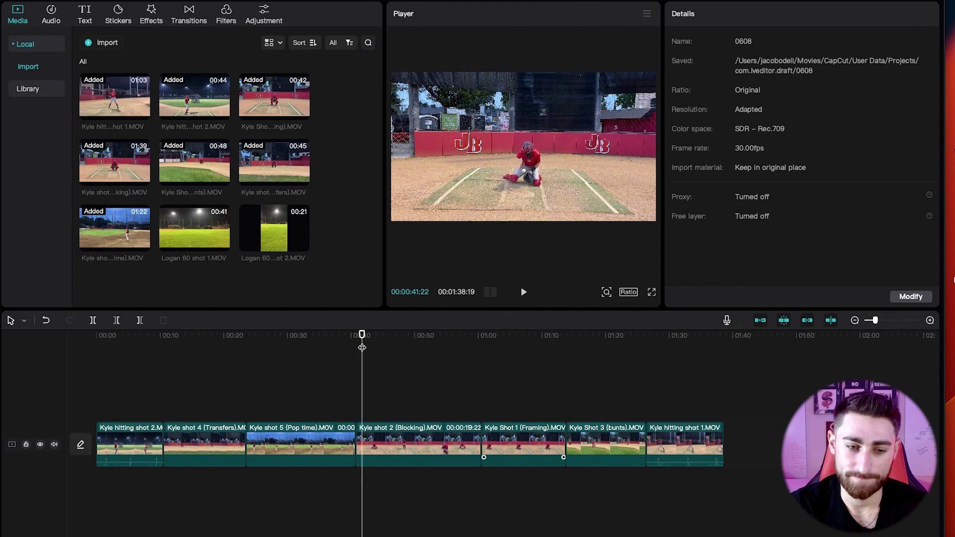
pyautogui.click(195, 440)
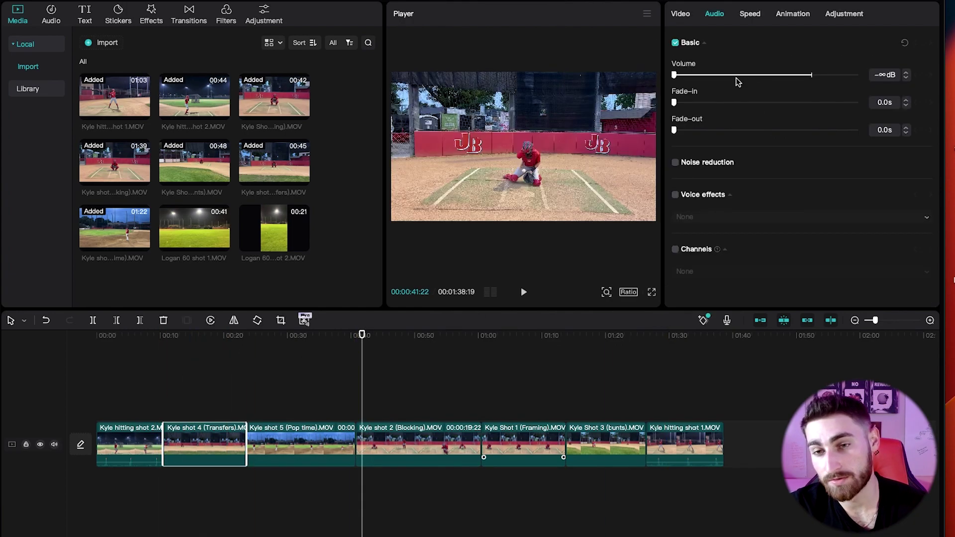
pyautogui.click(189, 347)
pyautogui.press('space')
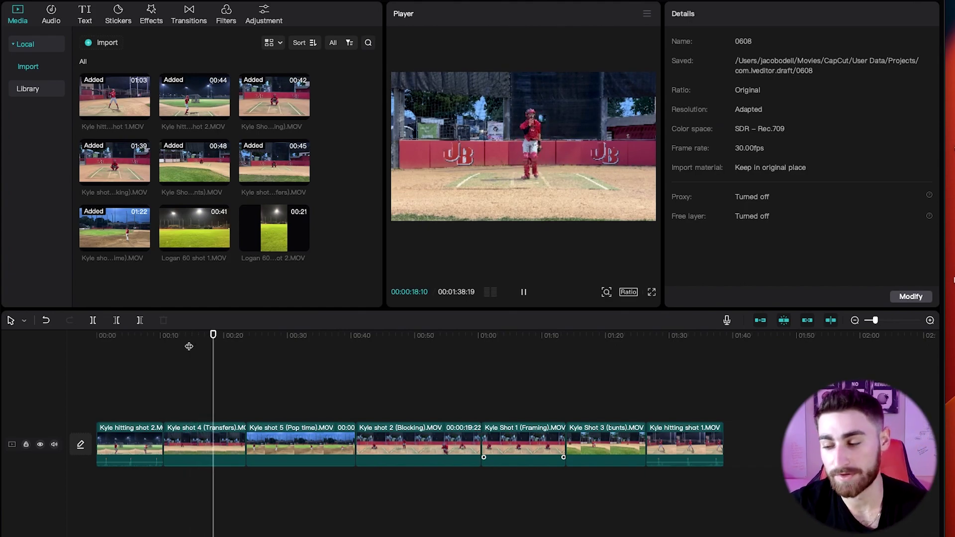
pyautogui.press('space')
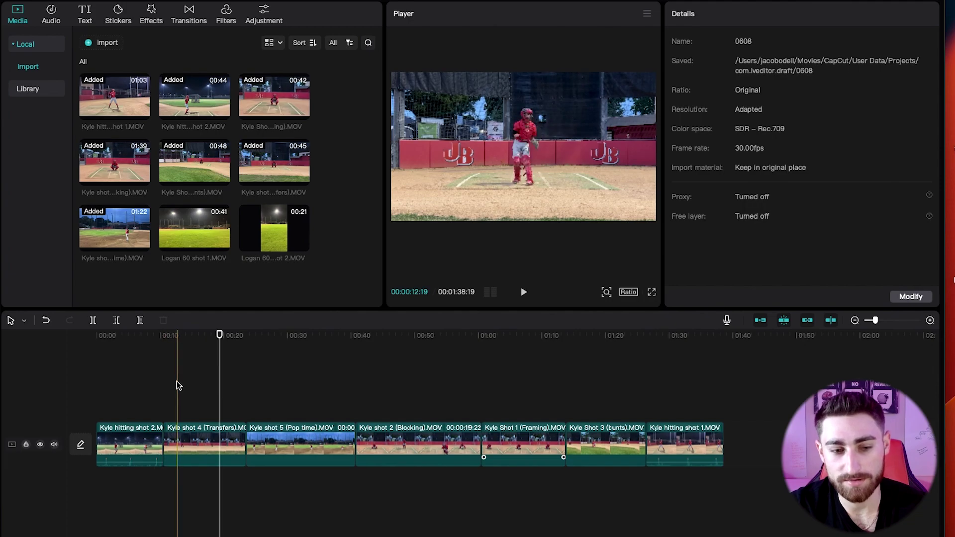
pyautogui.click(140, 320)
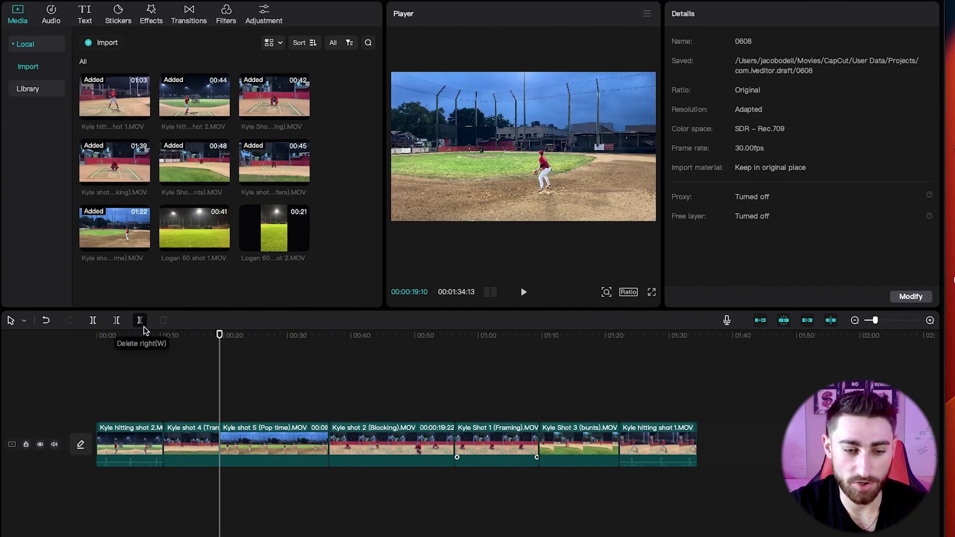
pyautogui.press('super+z')
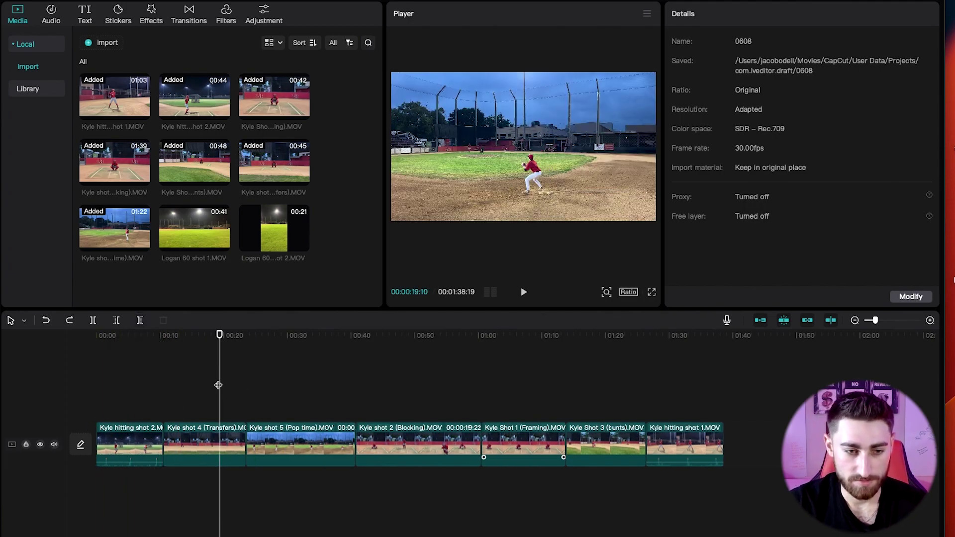
pyautogui.click(139, 321)
pyautogui.press('super+z')
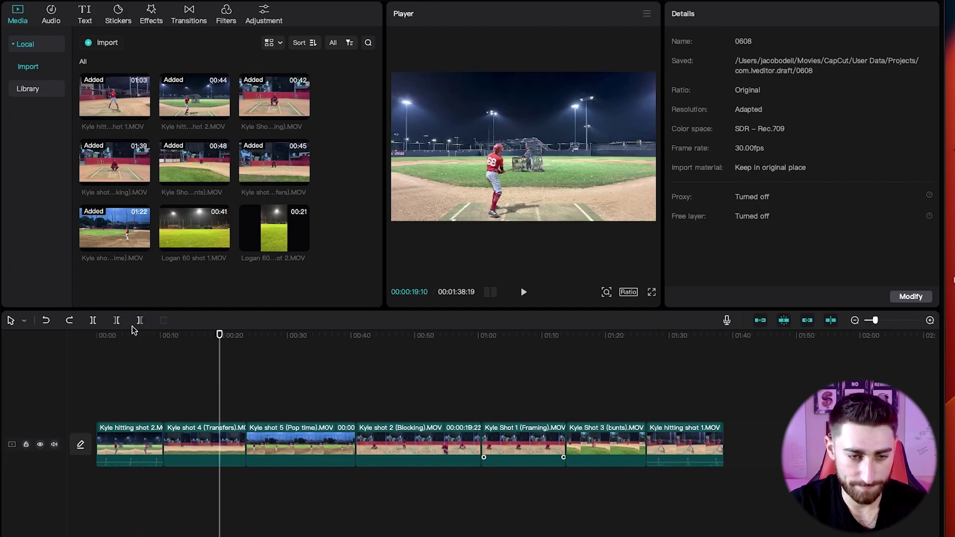
pyautogui.click(97, 335)
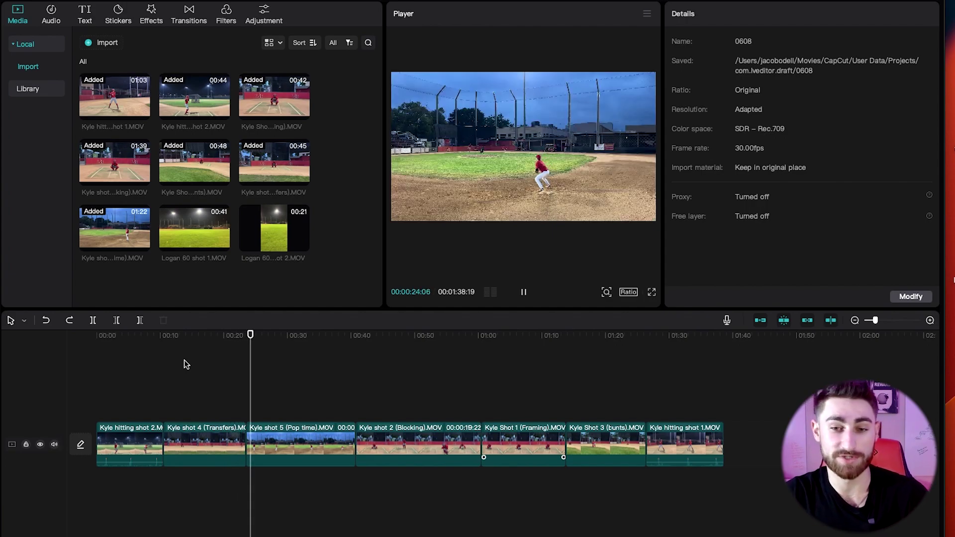
pyautogui.press('space')
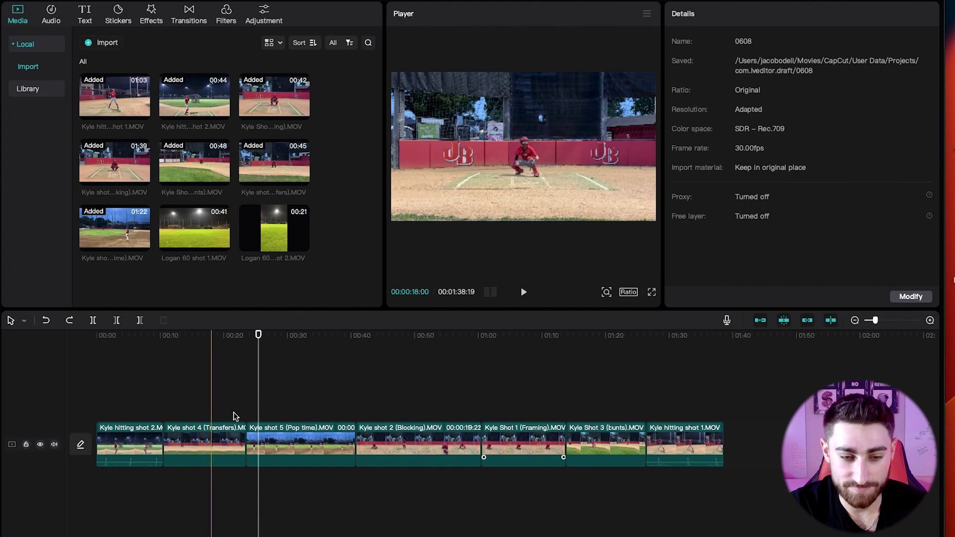
# Split the Pop time clip at the playhead and delete its short leading piece.
pyautogui.click(262, 441)
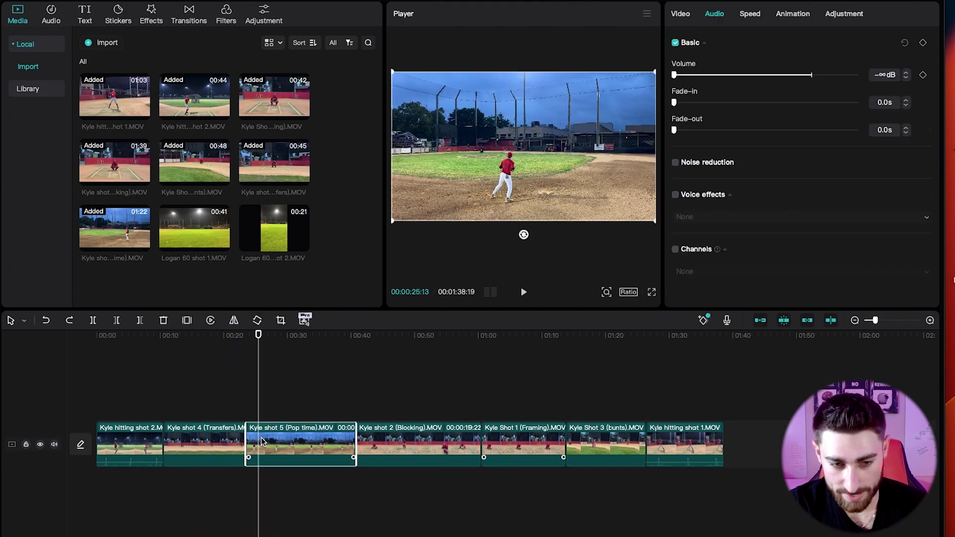
pyautogui.click(262, 441)
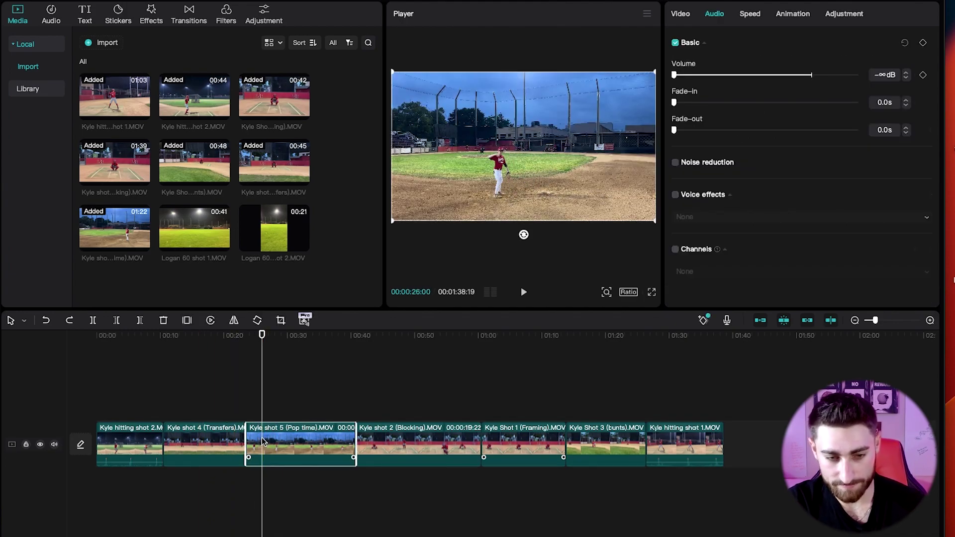
pyautogui.hotkey('ctrl', 'b')
pyautogui.press('space')
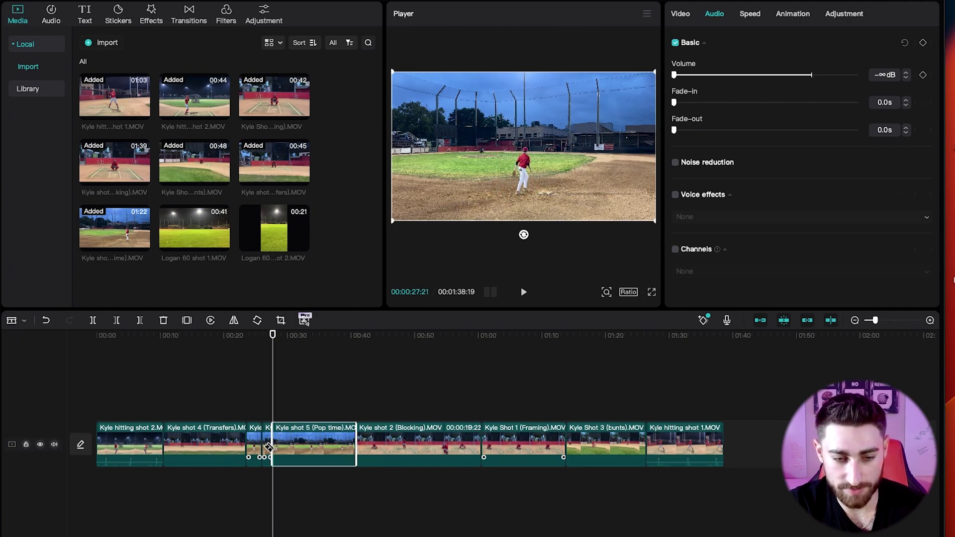
pyautogui.click(269, 446)
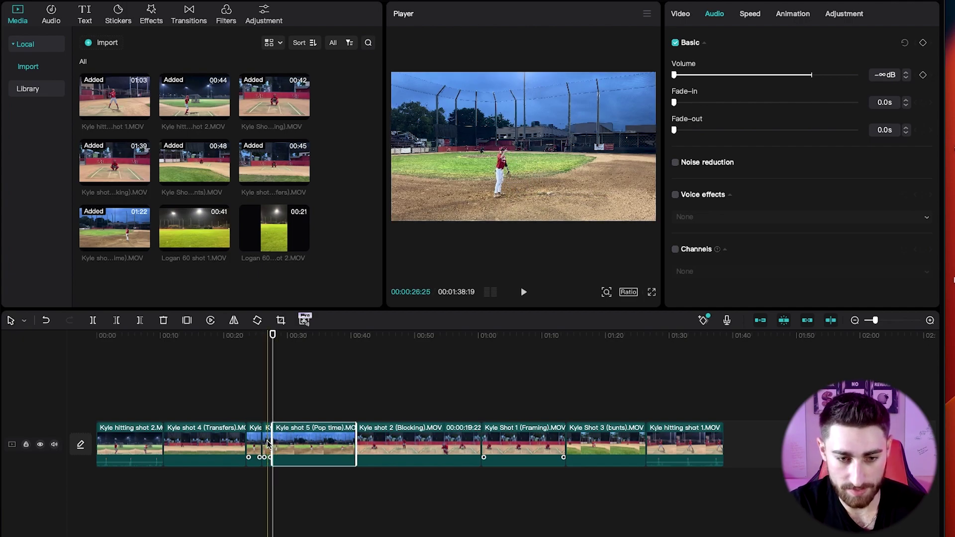
pyautogui.click(267, 444)
pyautogui.press('Delete')
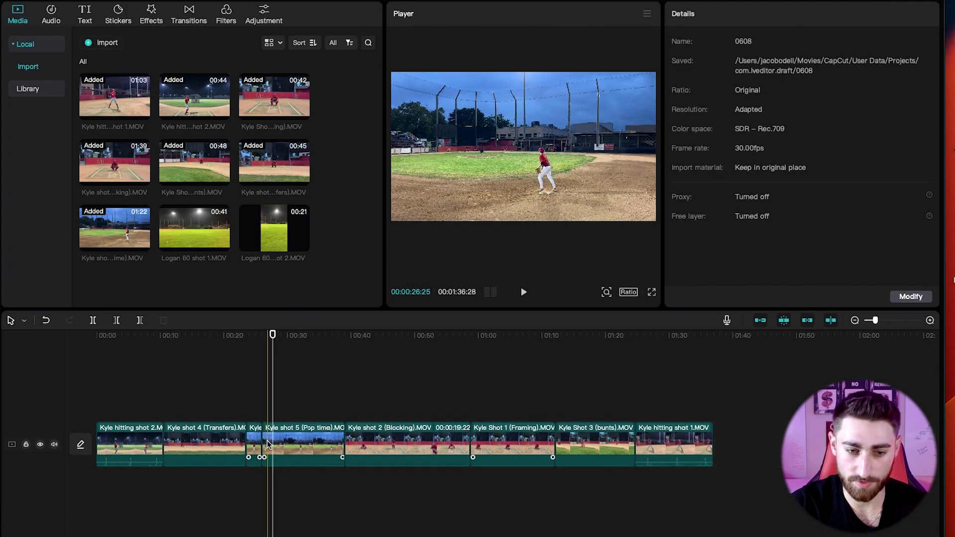
pyautogui.press('space')
pyautogui.press('space')
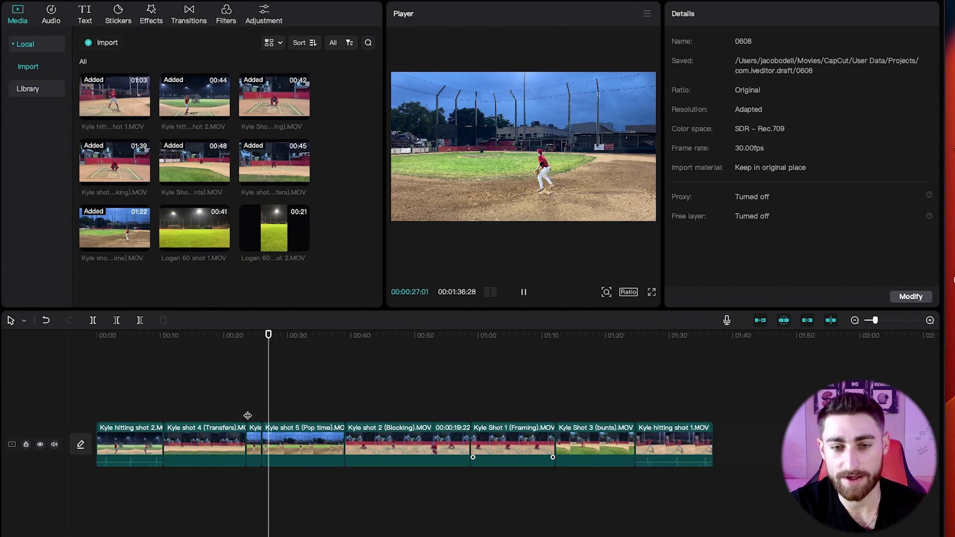
# Cut out another dead stretch and trim the remaining clip's start, bringing the video to 1:33:02.
pyautogui.press('space')
pyautogui.click(282, 443)
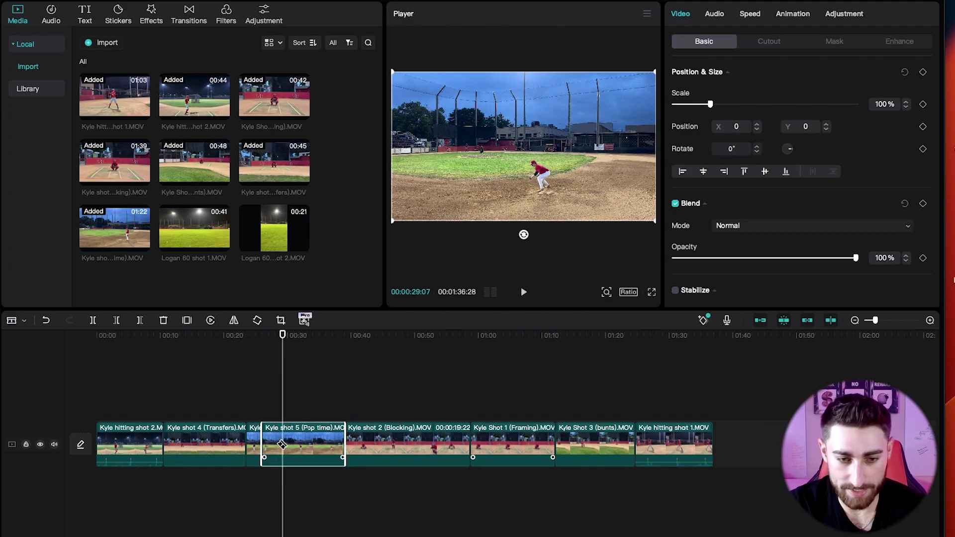
pyautogui.press('space')
pyautogui.click(287, 441)
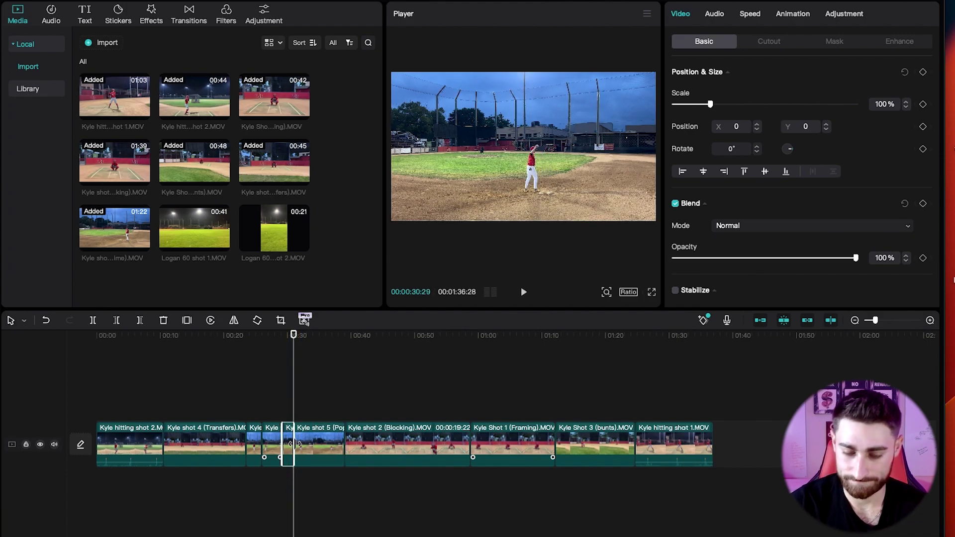
pyautogui.press('Delete')
pyautogui.press('space')
pyautogui.click(298, 437)
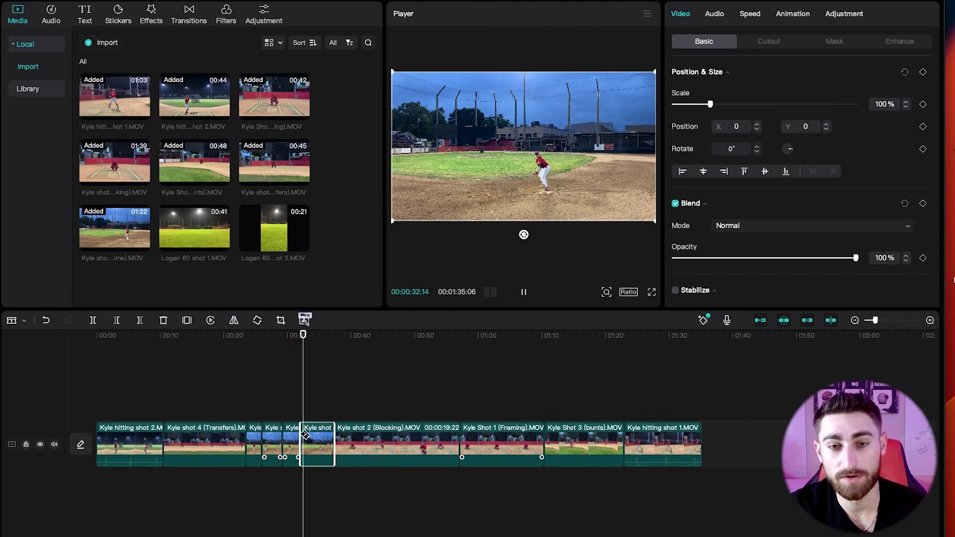
pyautogui.click(316, 441)
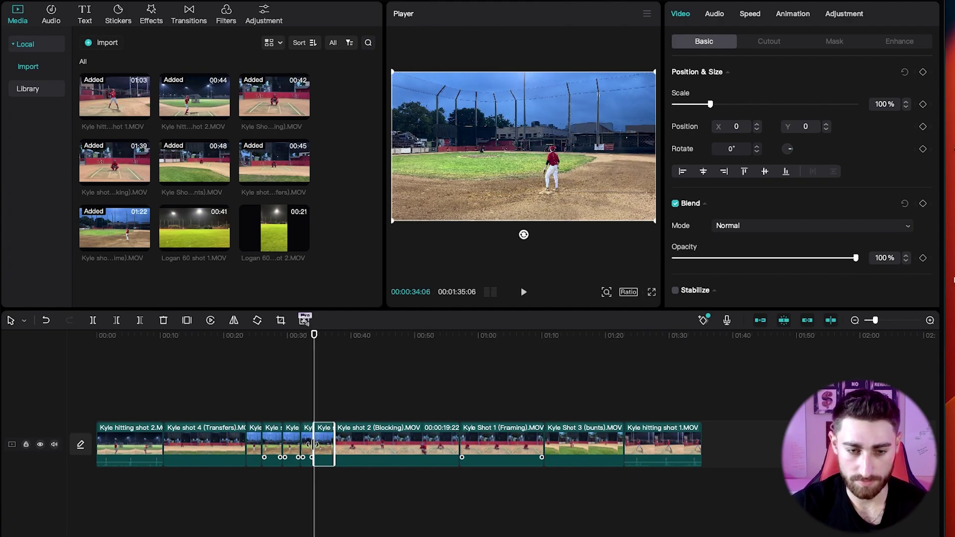
pyautogui.moveTo(313, 442); pyautogui.dragTo(305, 442)
# Split the Blocking clip at the first pause and delete the short idle piece.
pyautogui.click(304, 420)
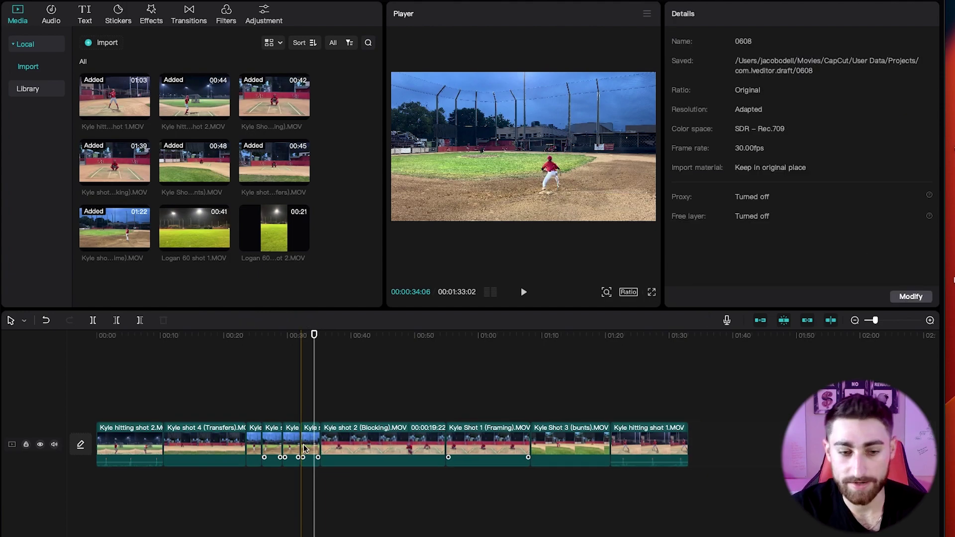
pyautogui.click(301, 419)
pyautogui.press('space')
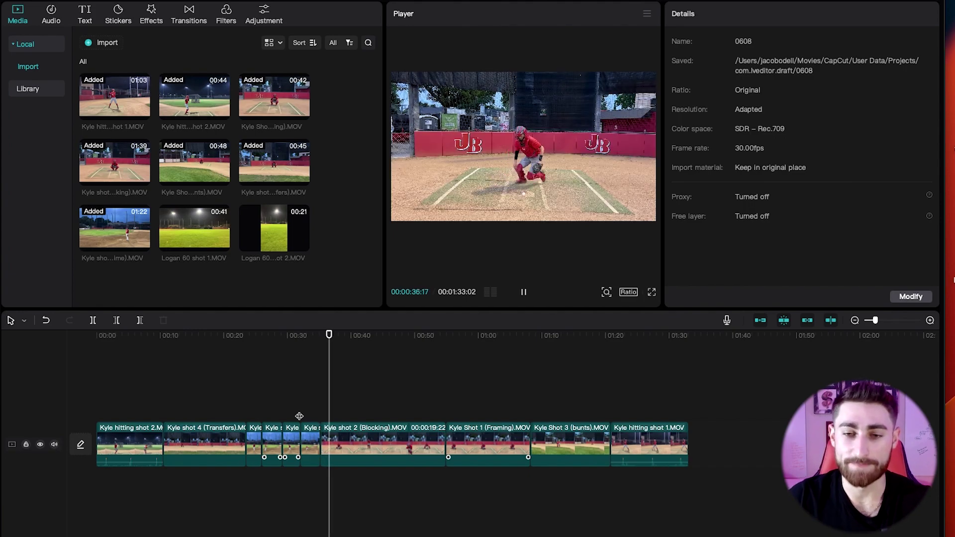
pyautogui.press('space')
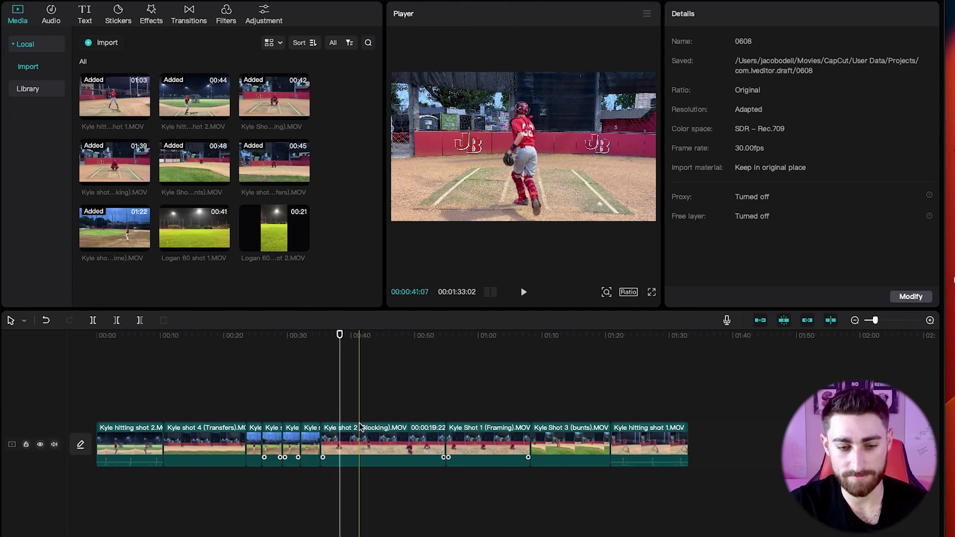
pyautogui.click(339, 439)
pyautogui.hotkey('ctrl', 'b')
pyautogui.press('space')
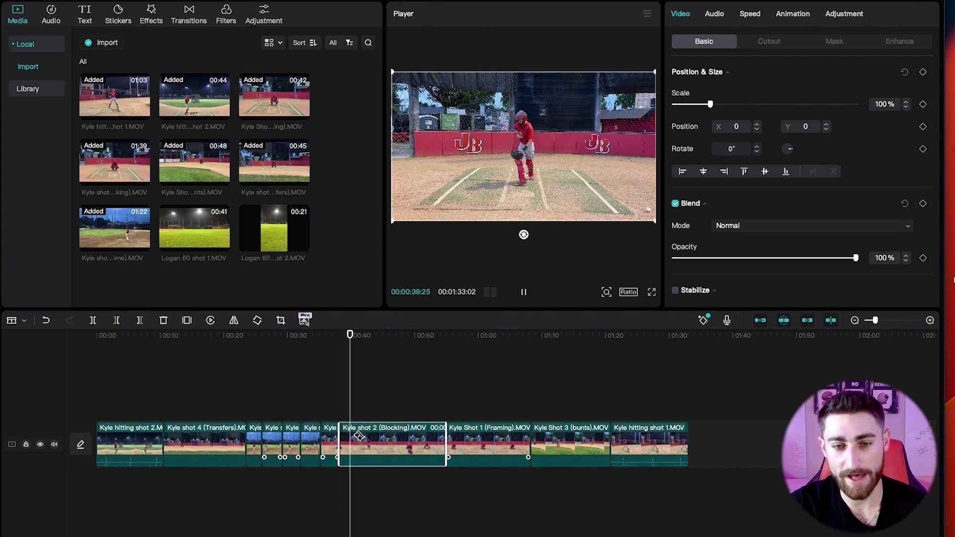
pyautogui.press('space')
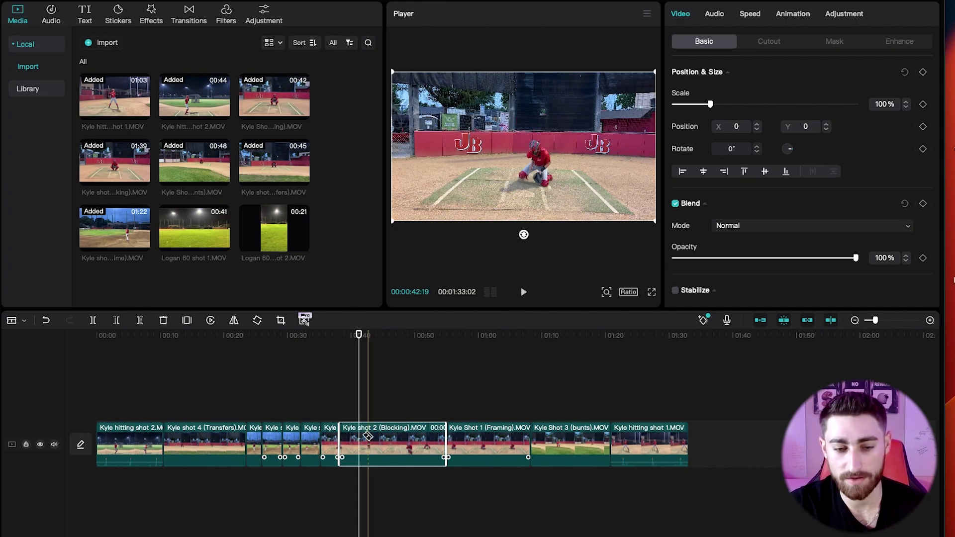
pyautogui.click(352, 437)
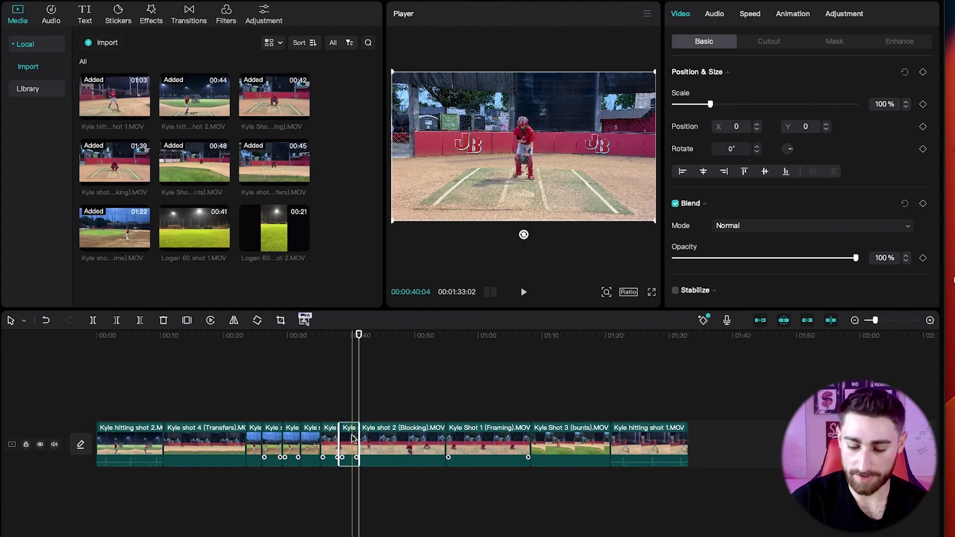
pyautogui.press('Delete')
pyautogui.press('space')
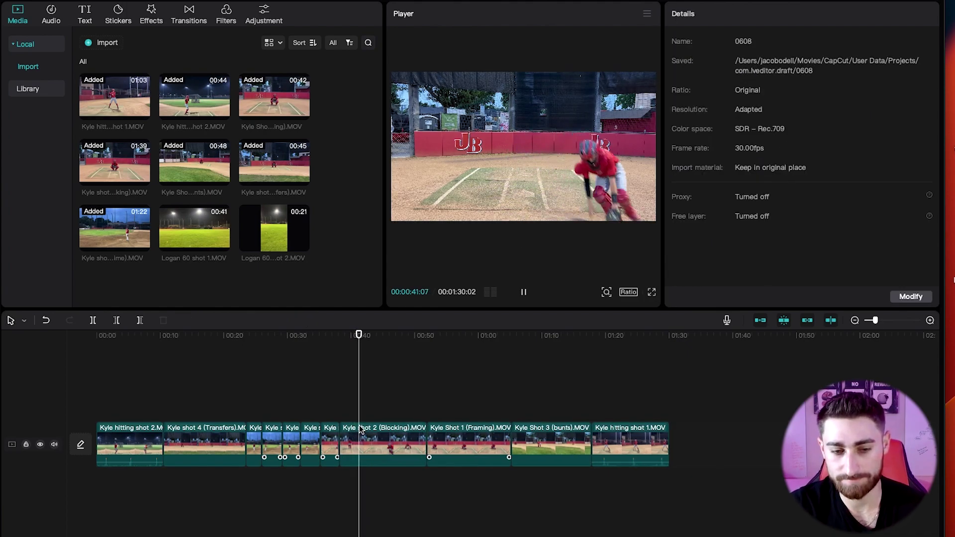
# Blade-cut the next idle stretch in the Blocking clip, shortening the video to 1:26:22.
pyautogui.click(368, 443)
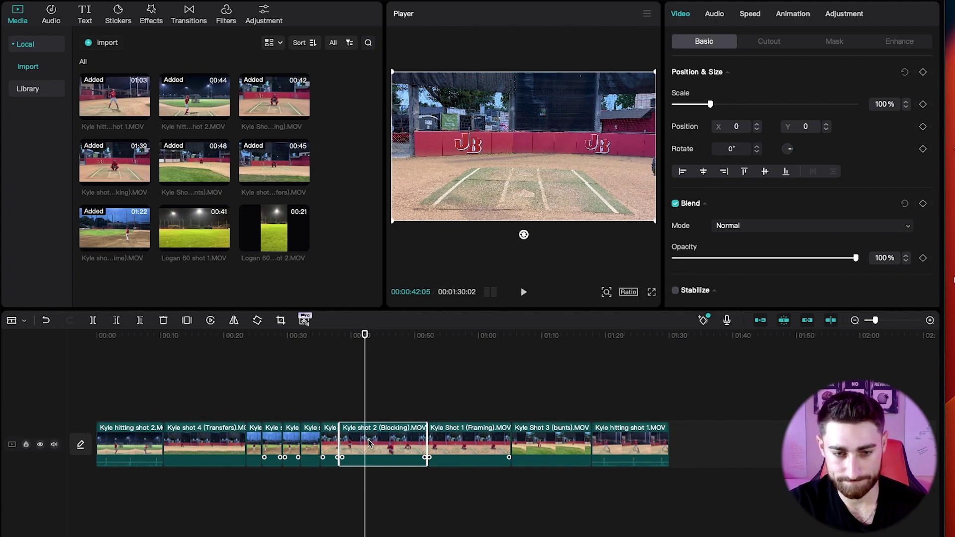
pyautogui.press('space')
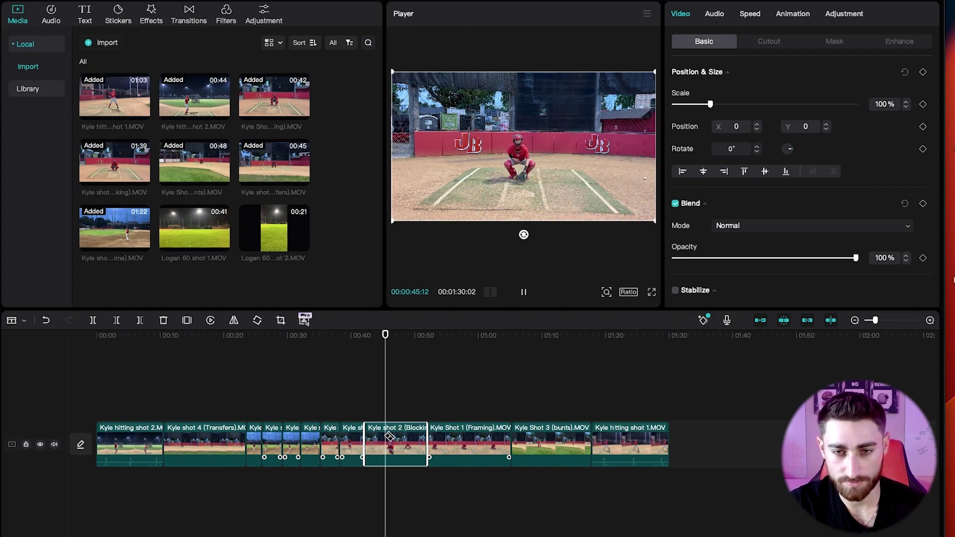
pyautogui.hotkey('ctrl', 'z')
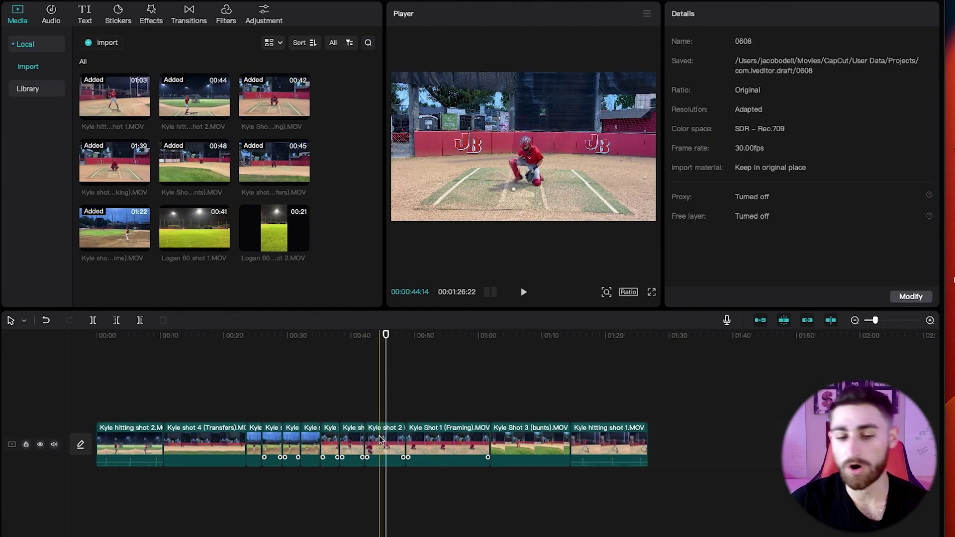
pyautogui.press('space')
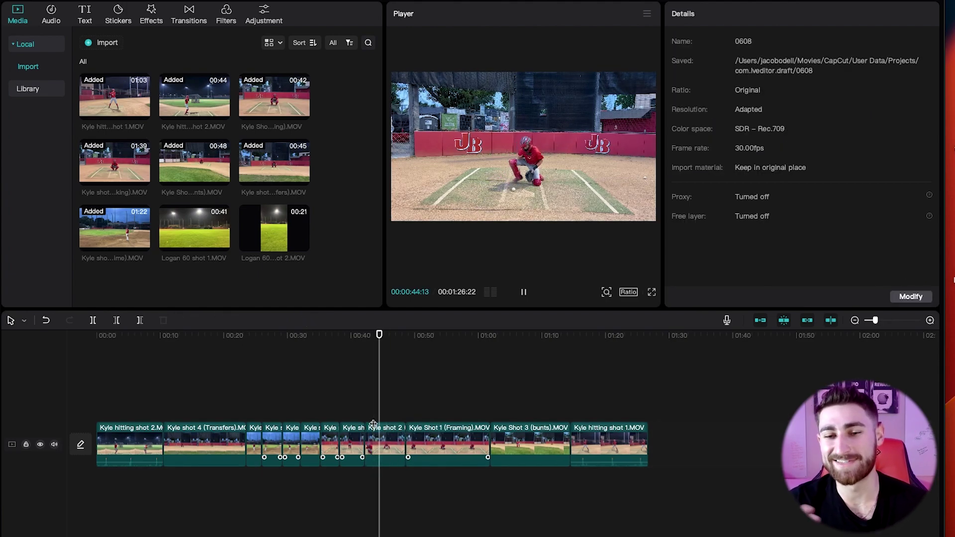
pyautogui.press('space')
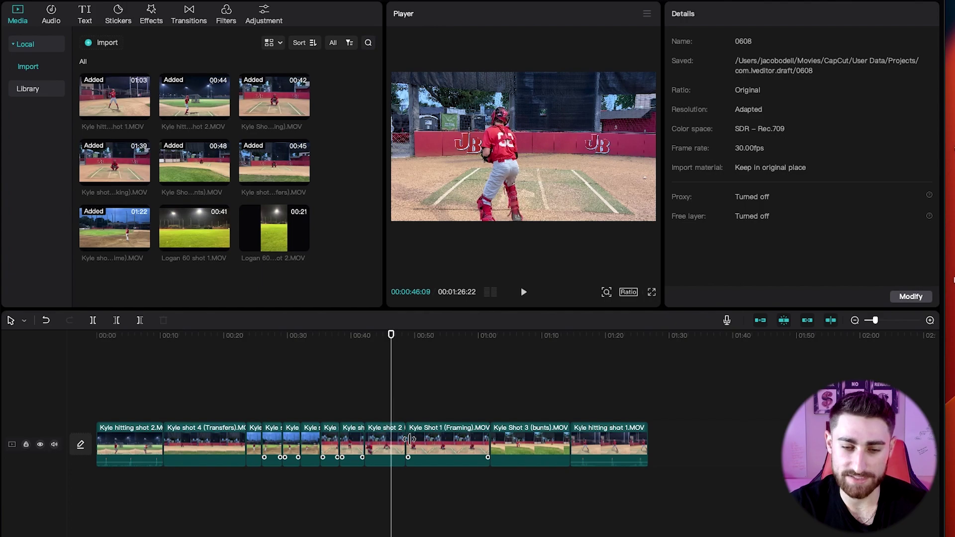
pyautogui.press('b')
pyautogui.click(391, 450)
pyautogui.press('space')
pyautogui.press('a')
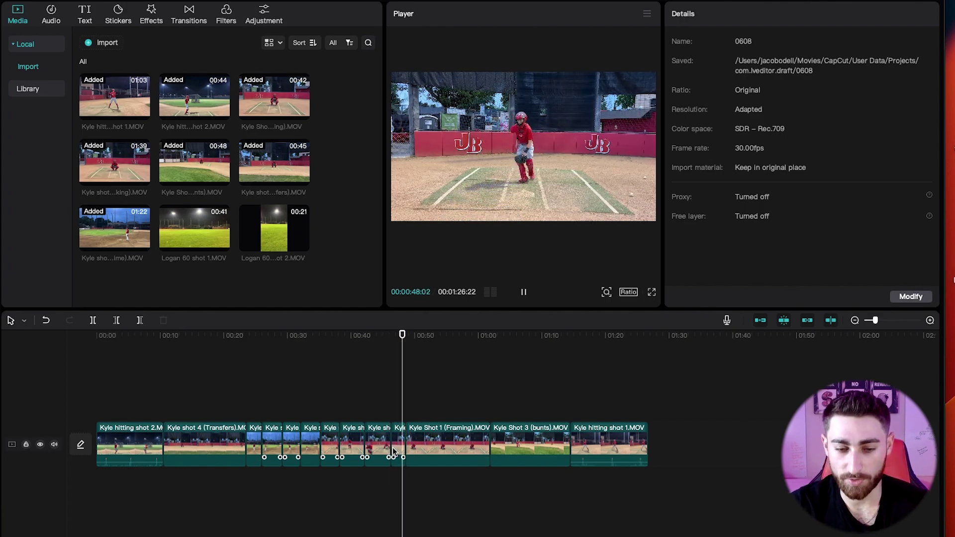
pyautogui.click(400, 450)
pyautogui.press('space')
pyautogui.press('Delete')
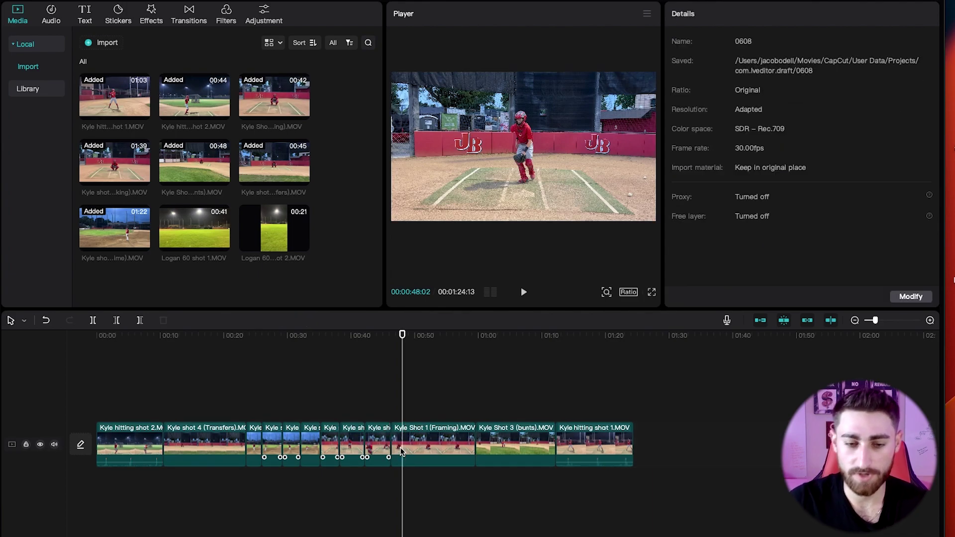
pyautogui.press('space')
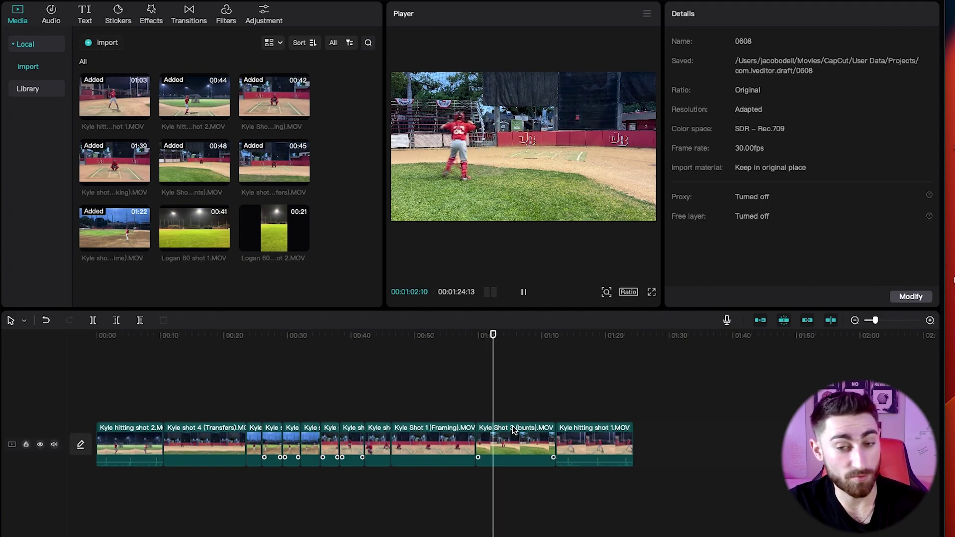
pyautogui.press('space')
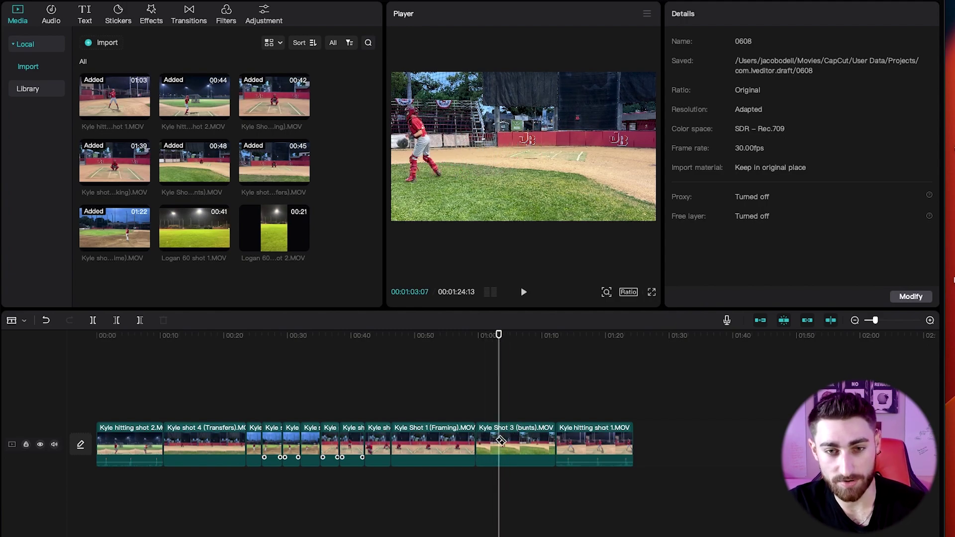
pyautogui.click(501, 440)
pyautogui.hotkey('ctrl', 'b')
pyautogui.press('space')
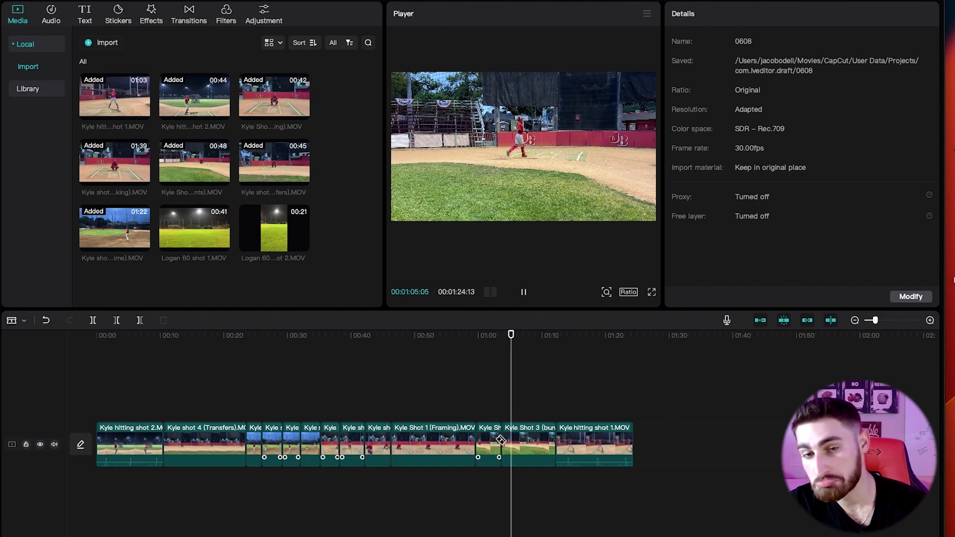
pyautogui.hotkey('ctrl', 'z')
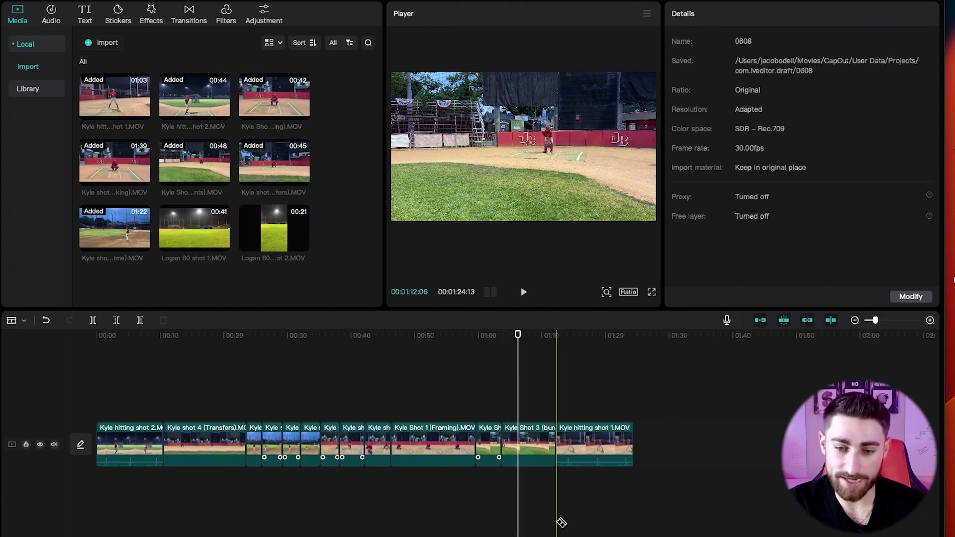
pyautogui.click(506, 397)
pyautogui.press('space')
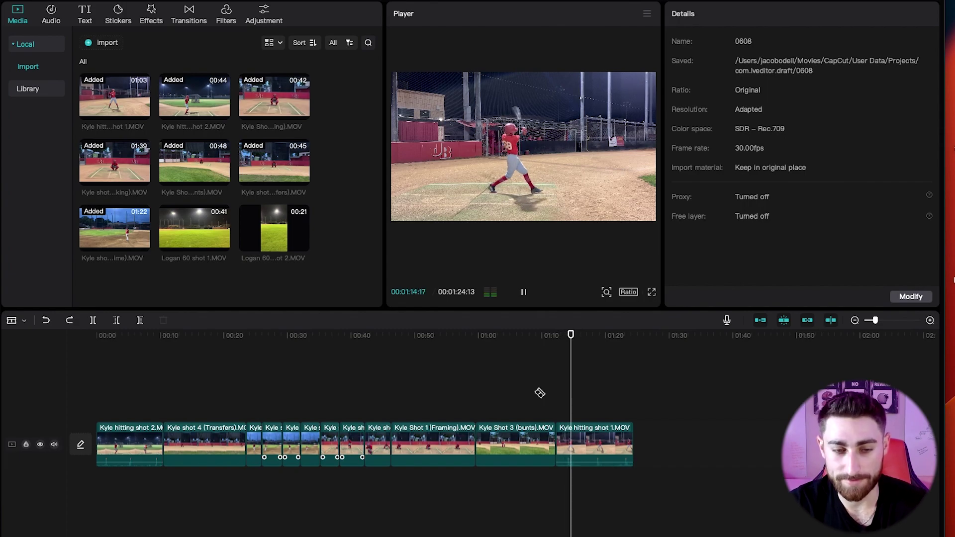
pyautogui.press('space')
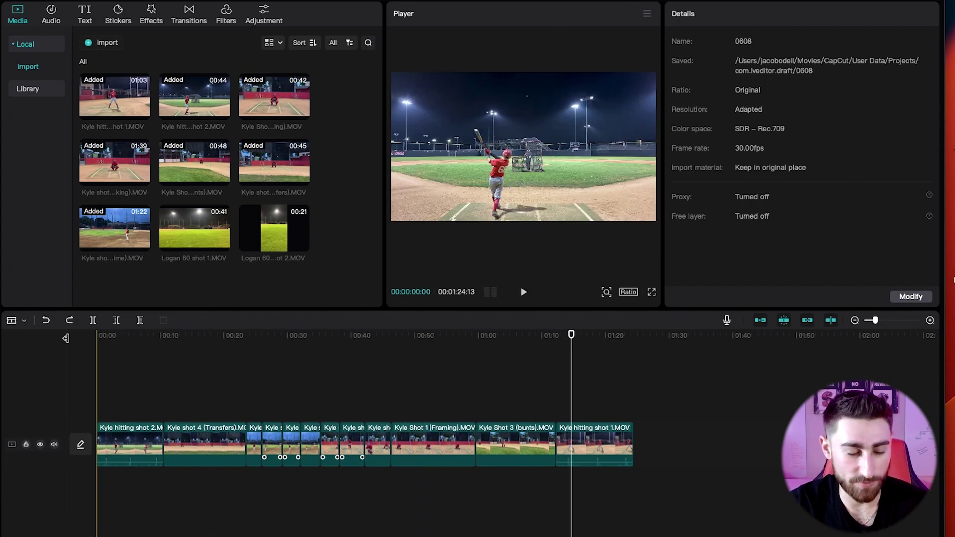
# Browse the Text template gallery down to trending title designs such as 'TITLES' and 'THANKS'.
pyautogui.click(97, 337)
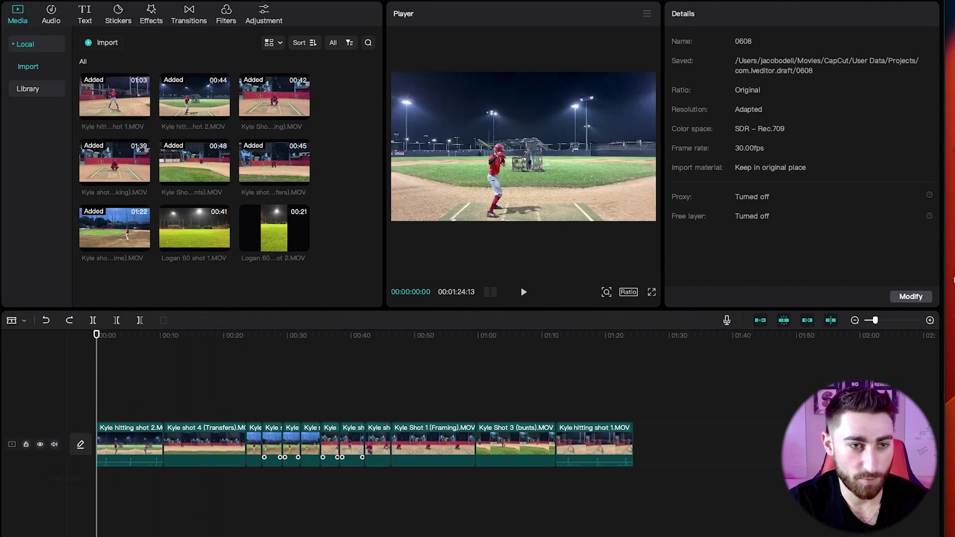
pyautogui.click(86, 15)
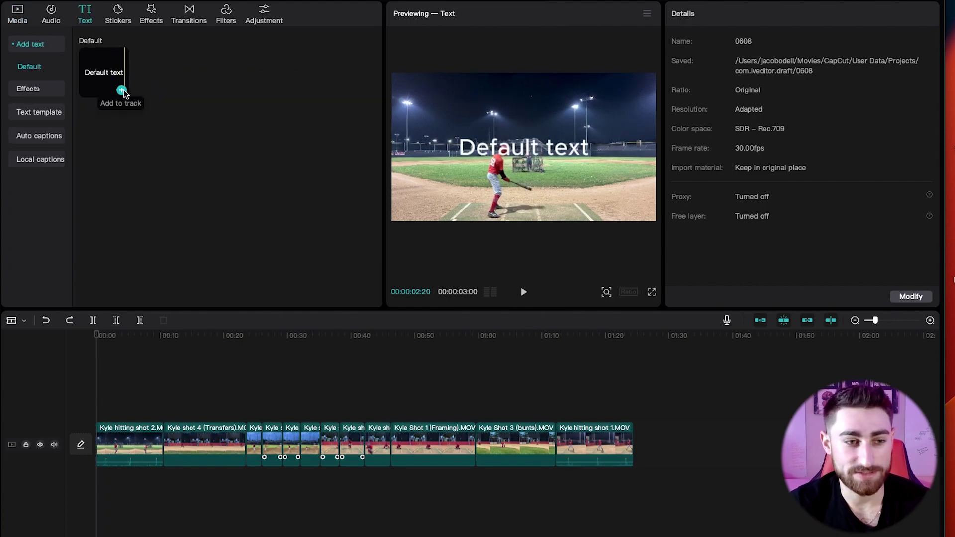
pyautogui.click(40, 112)
pyautogui.scroll(-5, 228, 231)
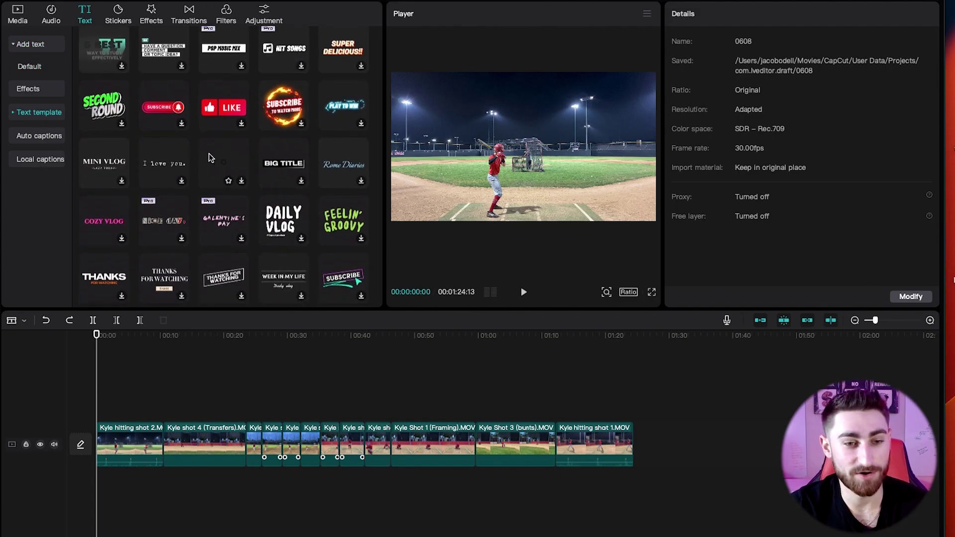
pyautogui.scroll(-4, 208, 153)
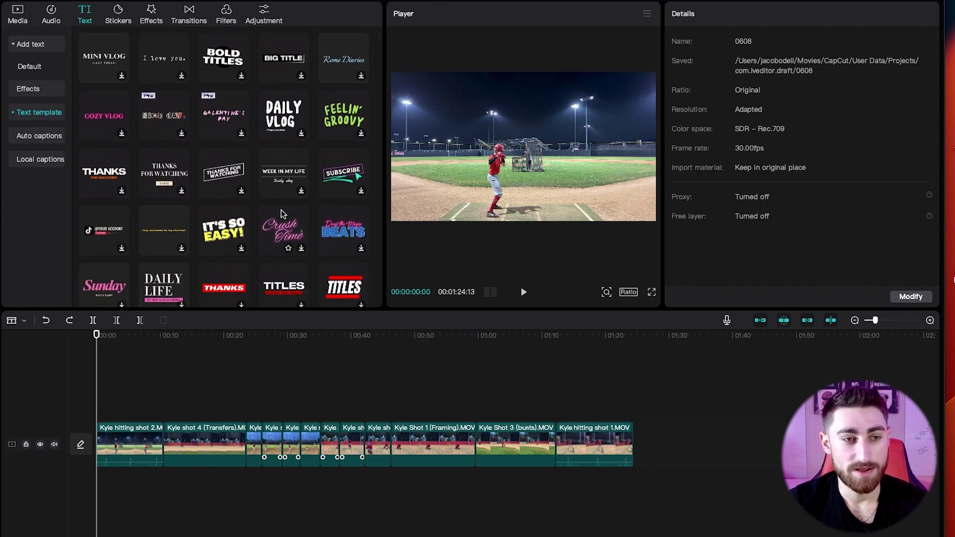
pyautogui.scroll(-6, 254, 198)
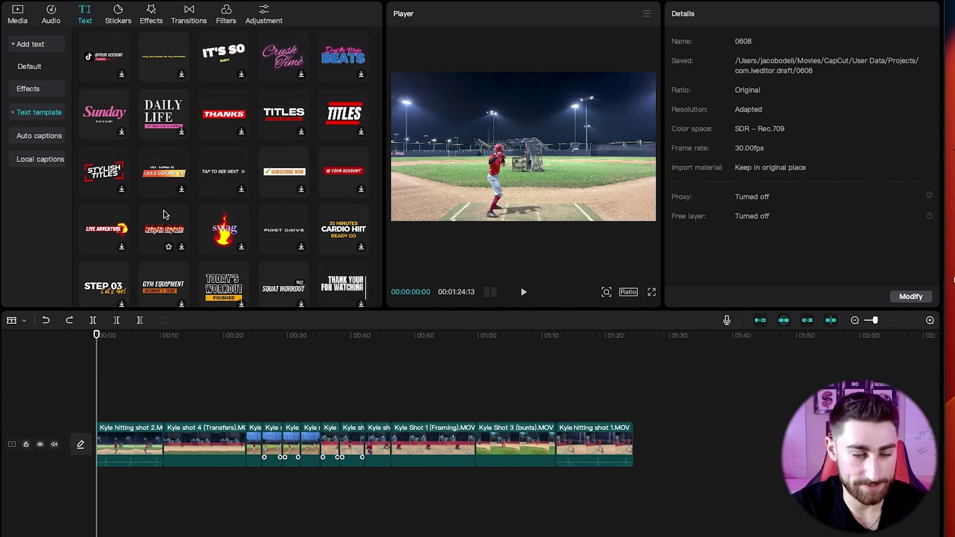
pyautogui.scroll(-3, 166, 215)
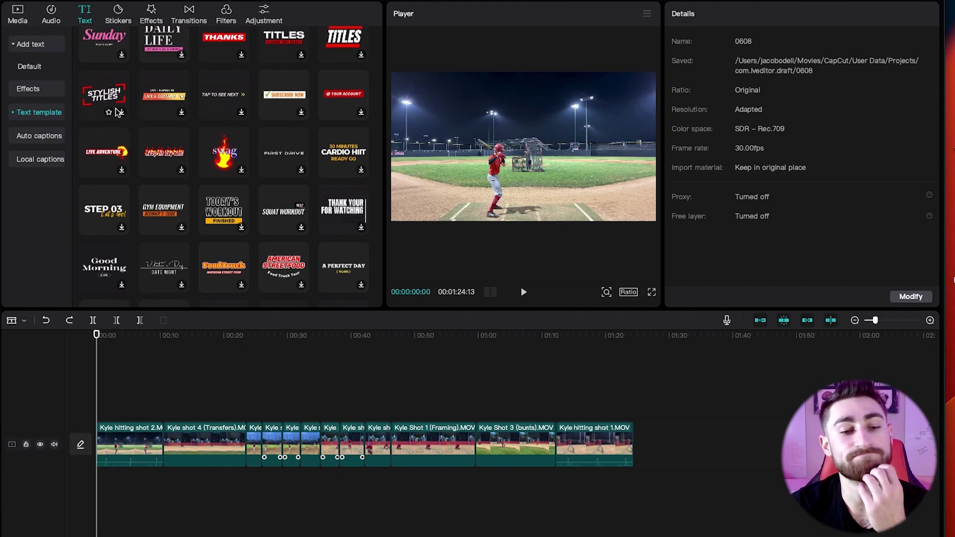
# Place the Stylish Titles text template at the very start of the timeline.
pyautogui.moveTo(100, 102); pyautogui.dragTo(116, 410)
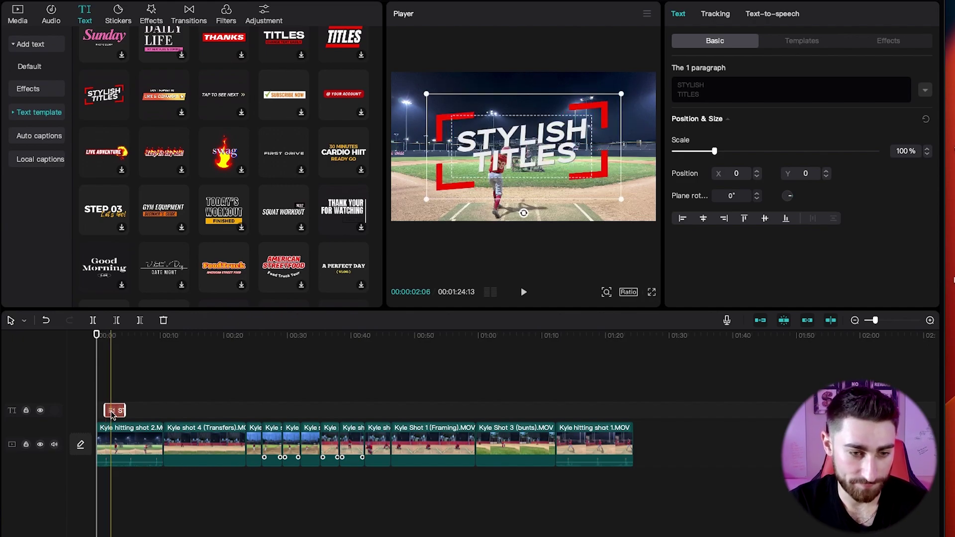
pyautogui.moveTo(110, 413); pyautogui.dragTo(102, 411)
pyautogui.press('space')
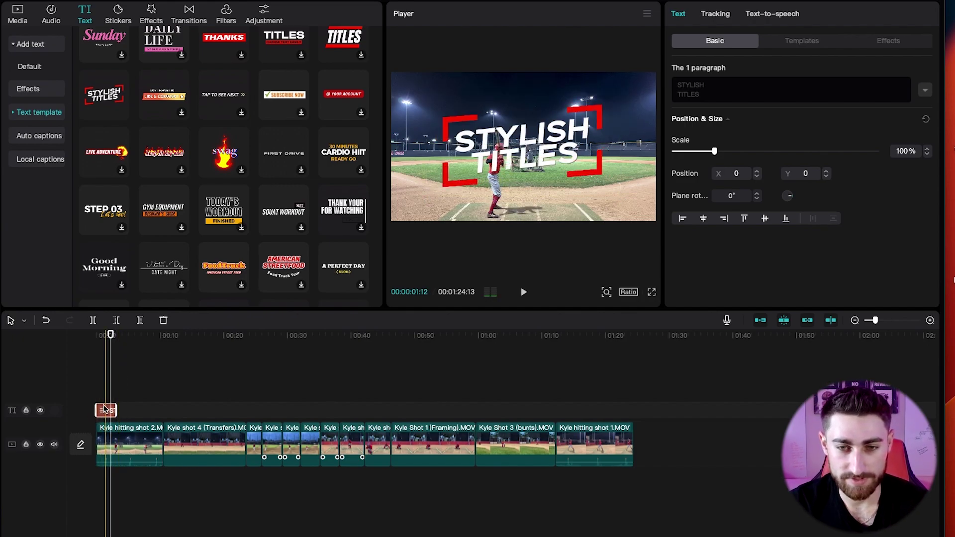
pyautogui.press('space')
# Scale the title to 36% in the lower-left corner and change its text to 'Hitting'.
pyautogui.moveTo(621, 95); pyautogui.dragTo(438, 199)
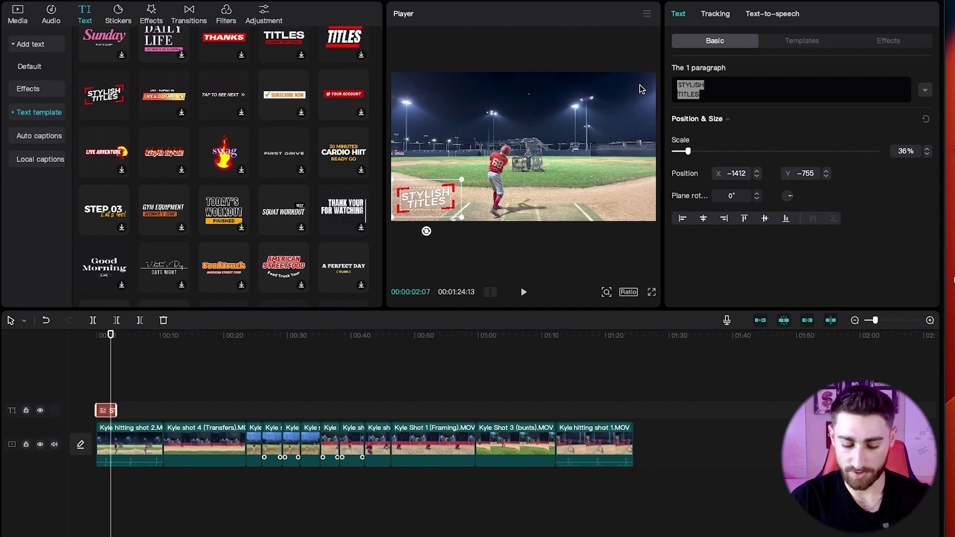
pyautogui.write('Hitting')
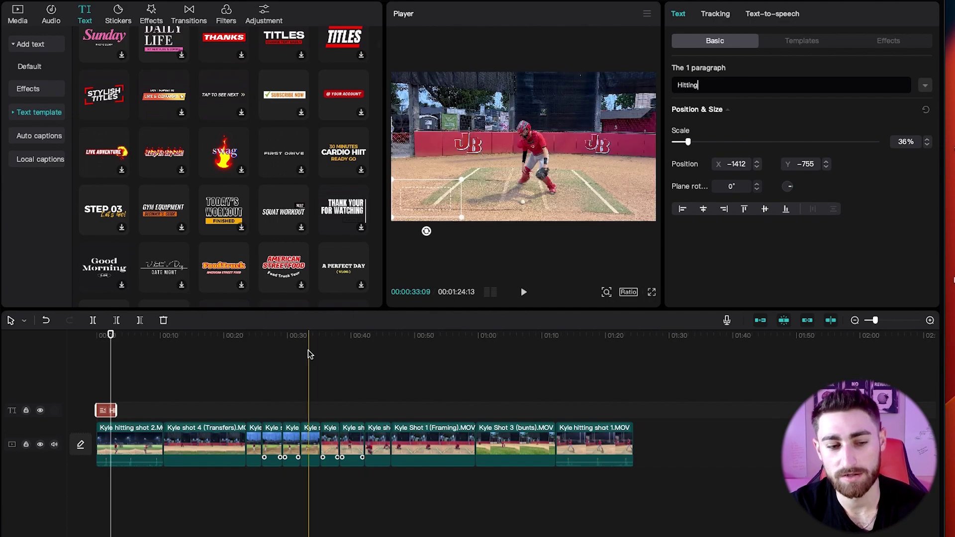
pyautogui.click(85, 341)
pyautogui.press('space')
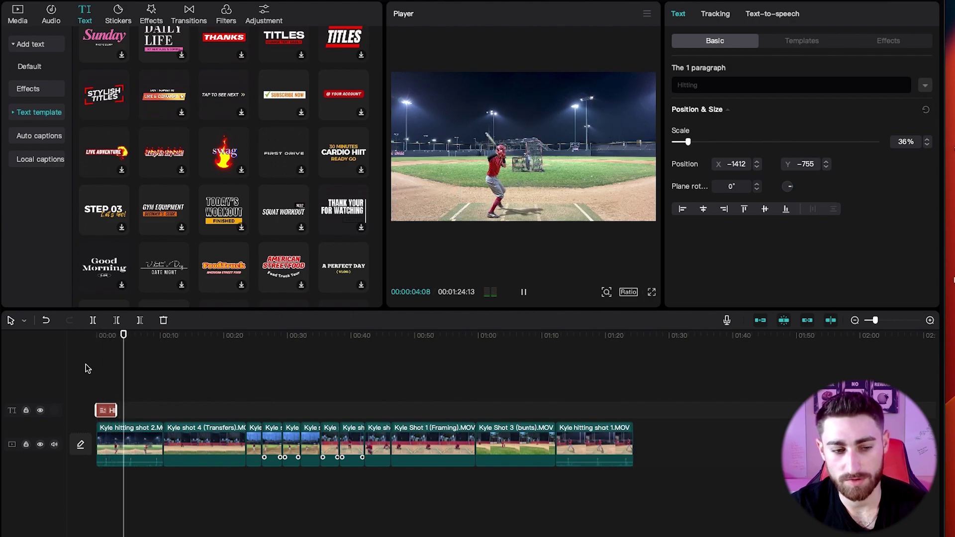
pyautogui.click(105, 409)
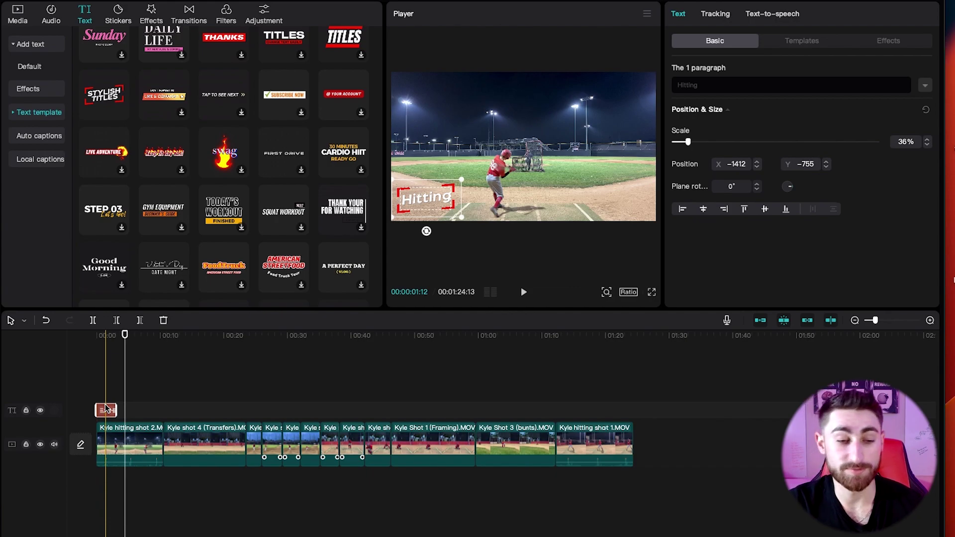
# Paste drill labels reading 'Release' and a two-line 'Pop Time' at those clips' starts.
pyautogui.click(166, 342)
pyautogui.hotkey('ctrl', 'v')
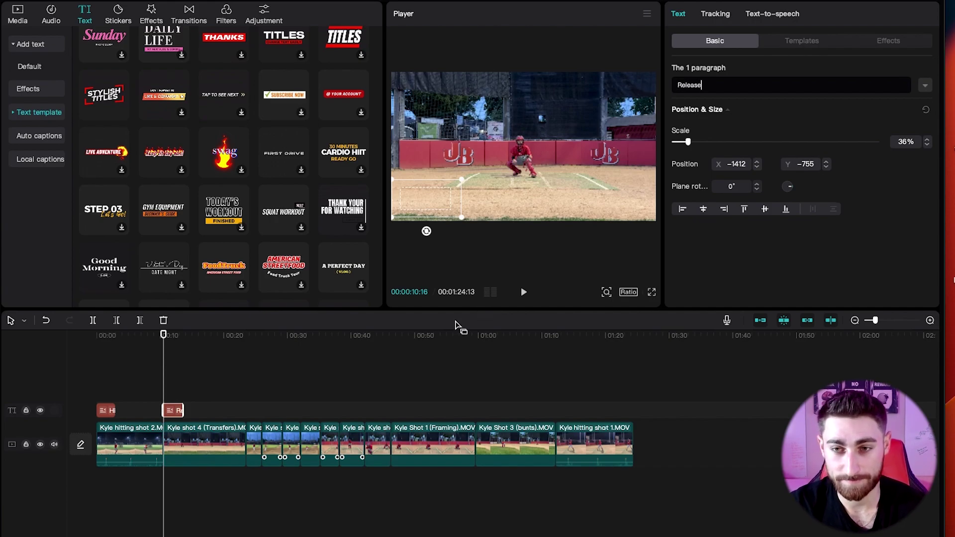
pyautogui.click(755, 184)
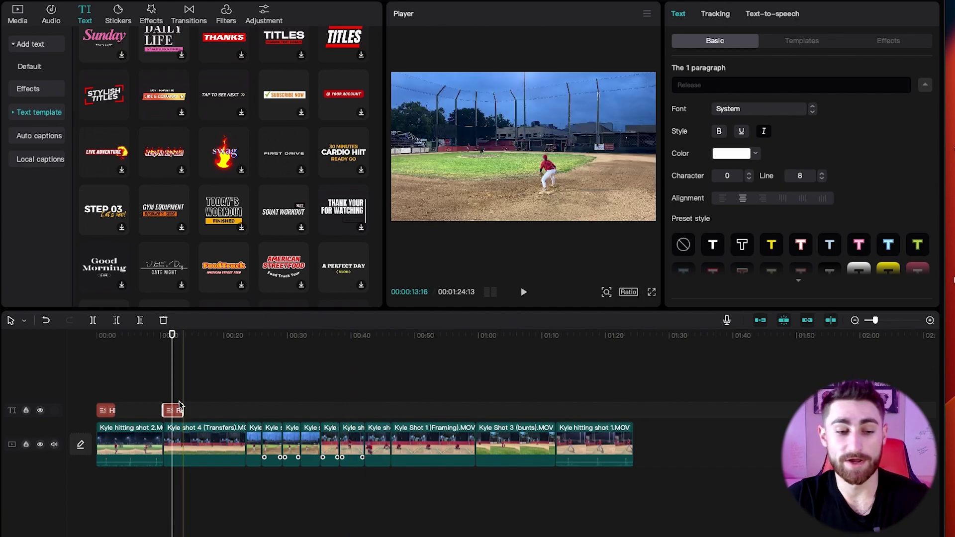
pyautogui.click(217, 398)
pyautogui.click(247, 388)
pyautogui.hotkey('ctrl', 'v')
pyautogui.moveTo(247, 367); pyautogui.dragTo(251, 367)
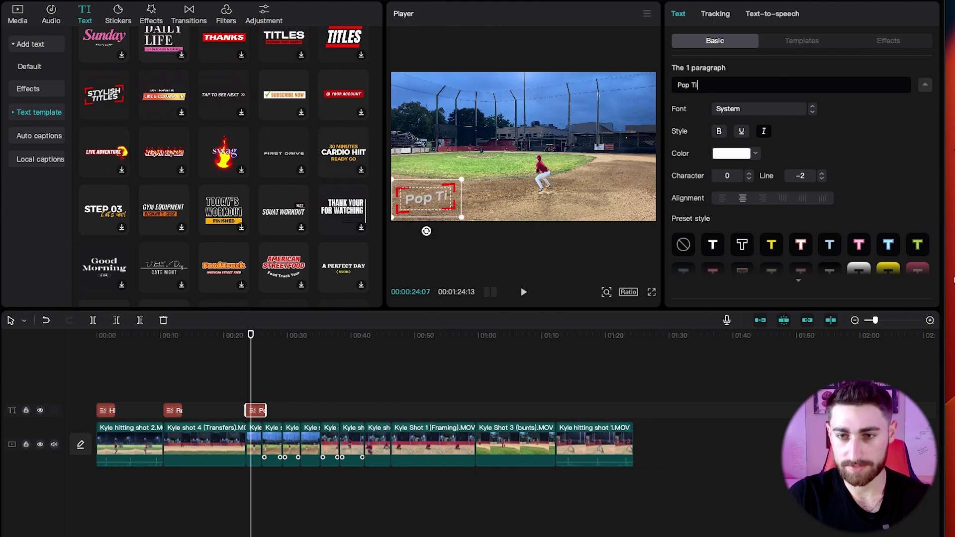
pyautogui.click(691, 85)
pyautogui.press('Return')
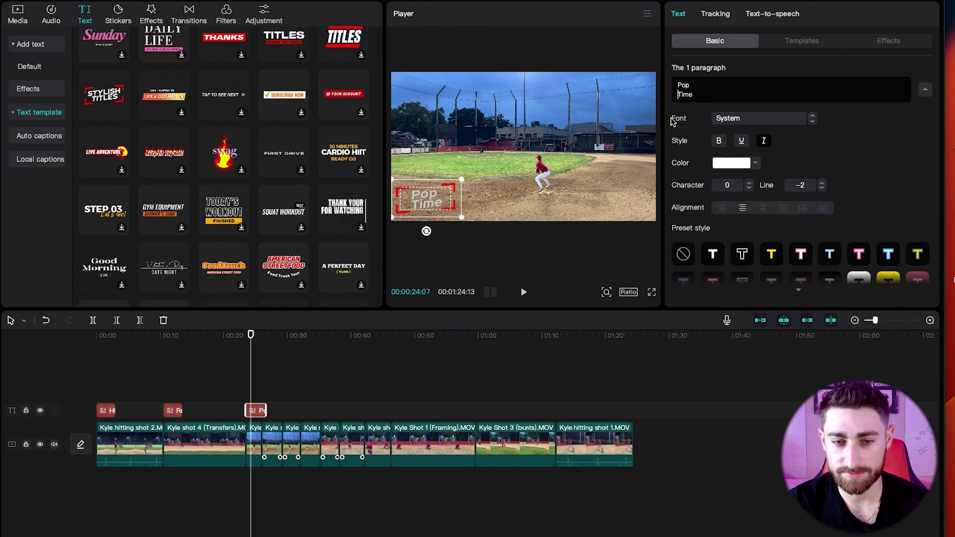
# Paste matching labels for the Blocking and Framing clips at their starts.
pyautogui.click(324, 383)
pyautogui.hotkey('ctrl', 'v')
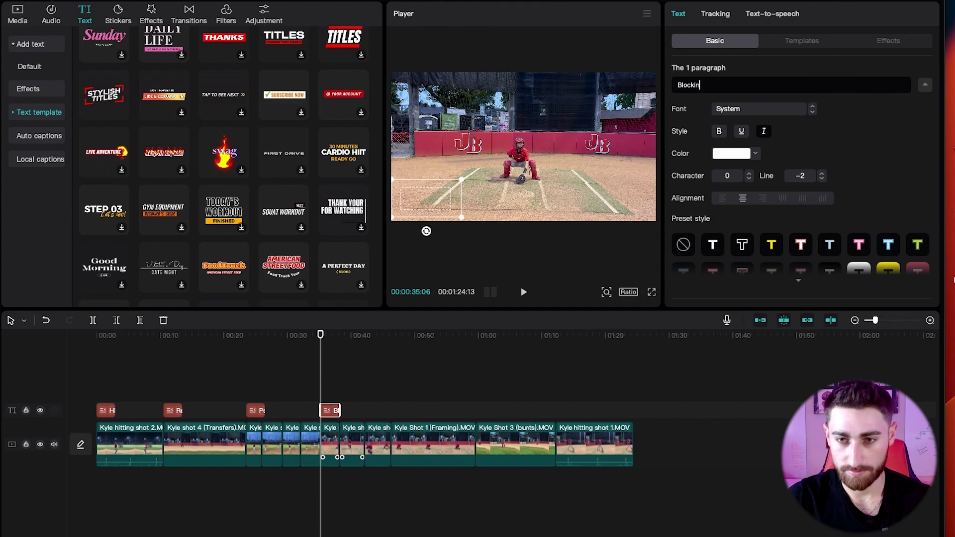
pyautogui.click(330, 366)
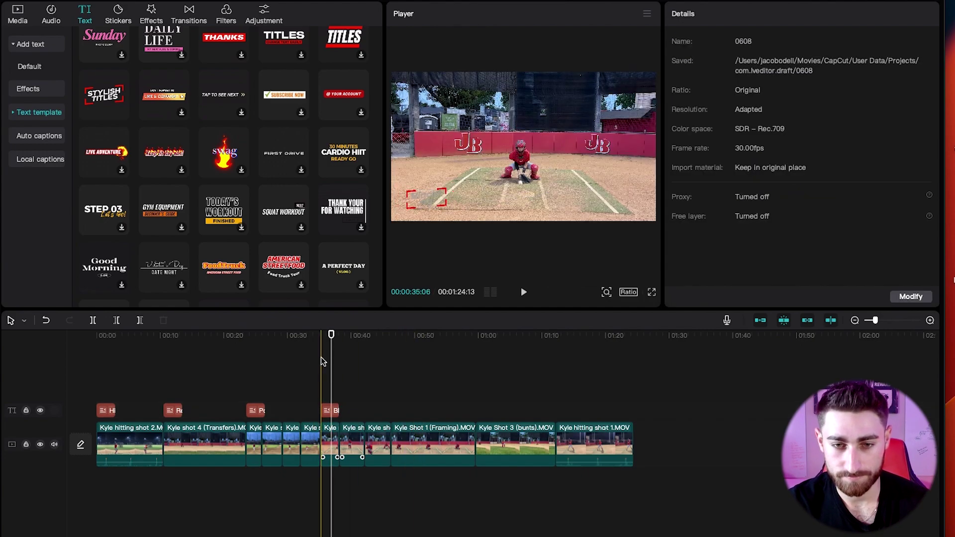
pyautogui.click(330, 411)
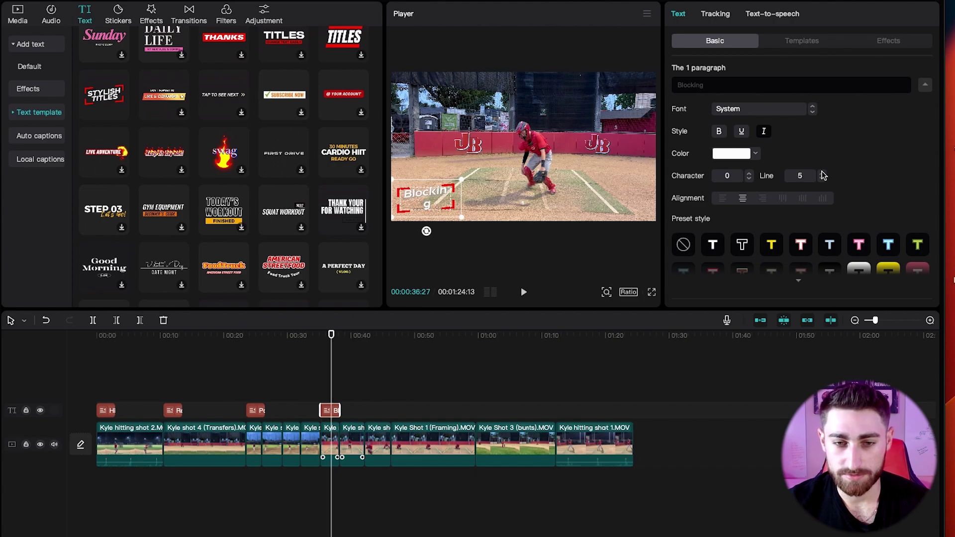
pyautogui.click(390, 376)
pyautogui.hotkey('ctrl', 'v')
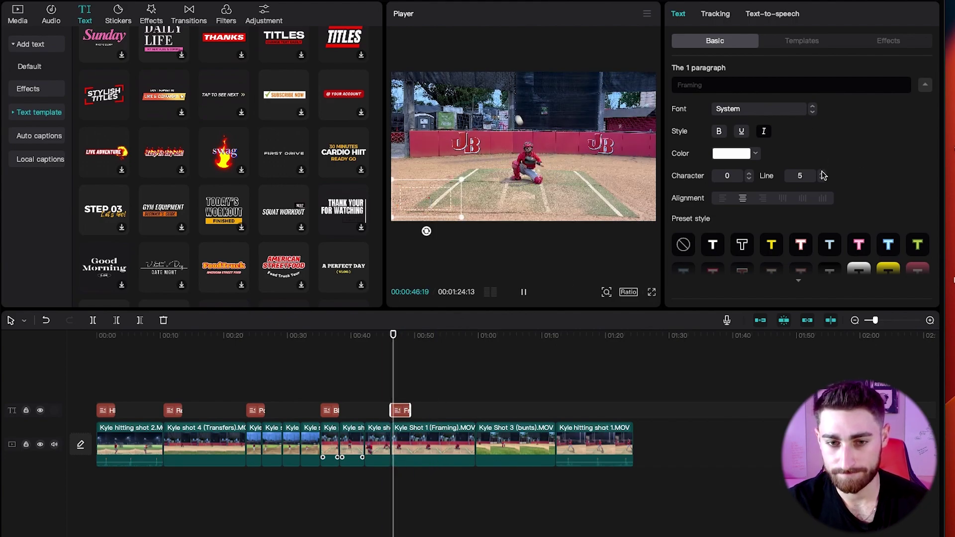
pyautogui.press('space')
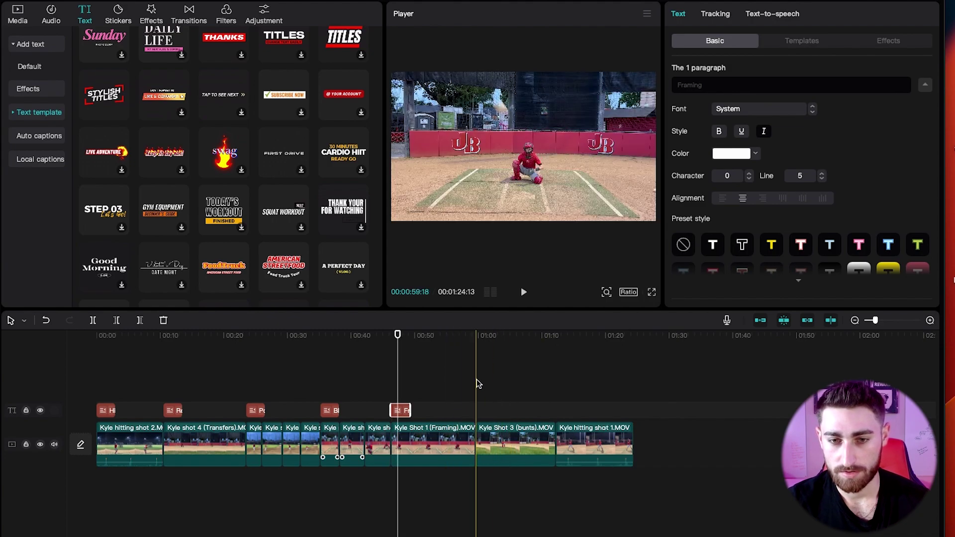
# Paste labels for the Bunts and final Hitting clips, then review all labels from the start.
pyautogui.click(476, 380)
pyautogui.press('super+v')
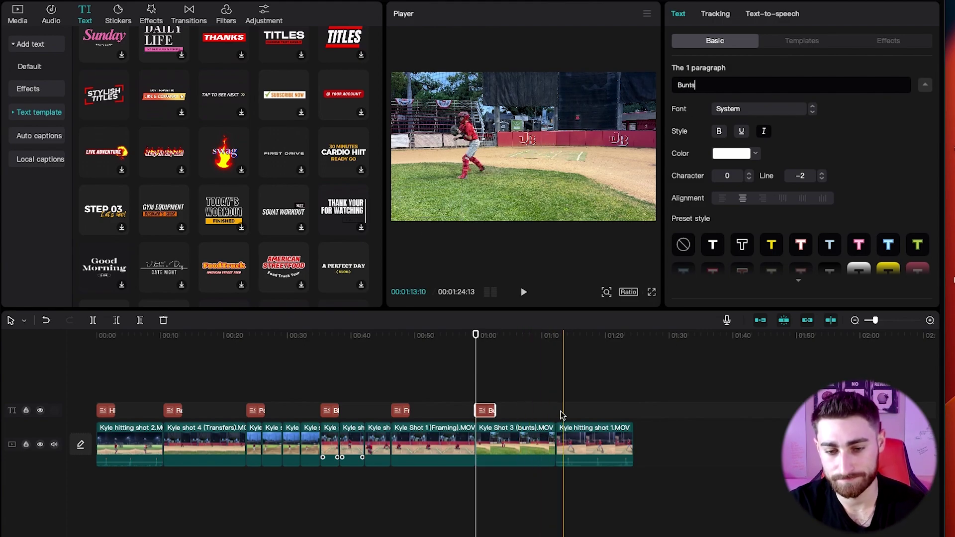
pyautogui.click(555, 396)
pyautogui.press('super+v')
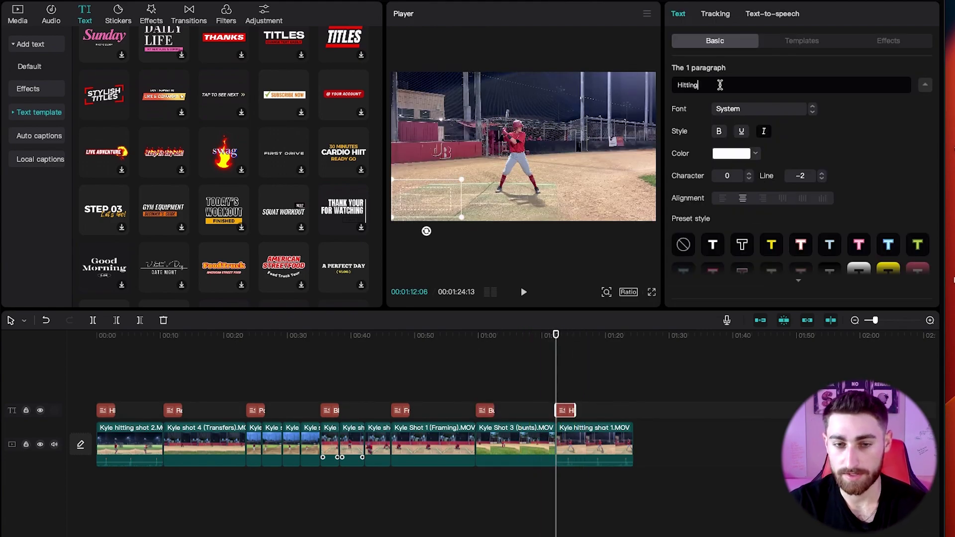
pyautogui.press('space')
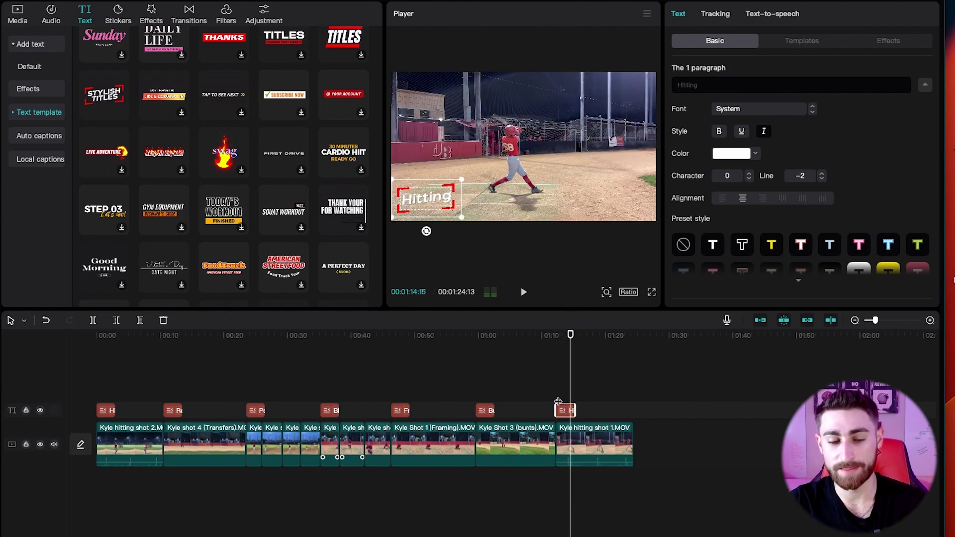
pyautogui.press('space')
pyautogui.click(98, 376)
pyautogui.press('space')
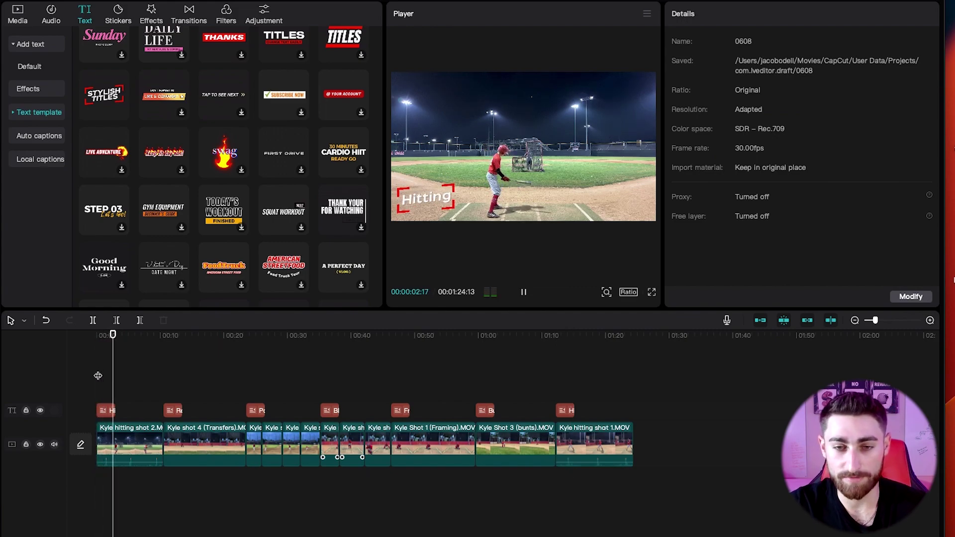
# Add a Default text clip at the video start on its own track.
pyautogui.press('space')
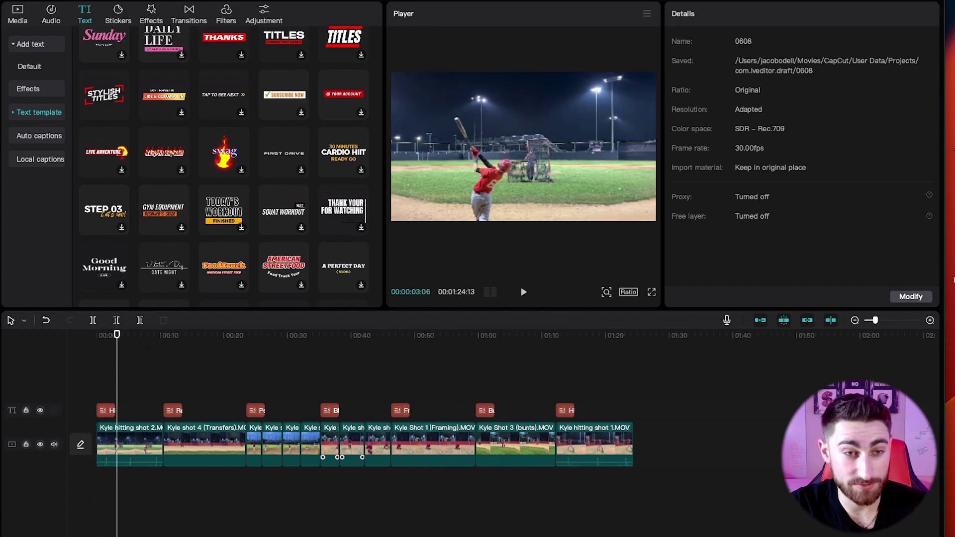
pyautogui.scroll(5, 239, 134)
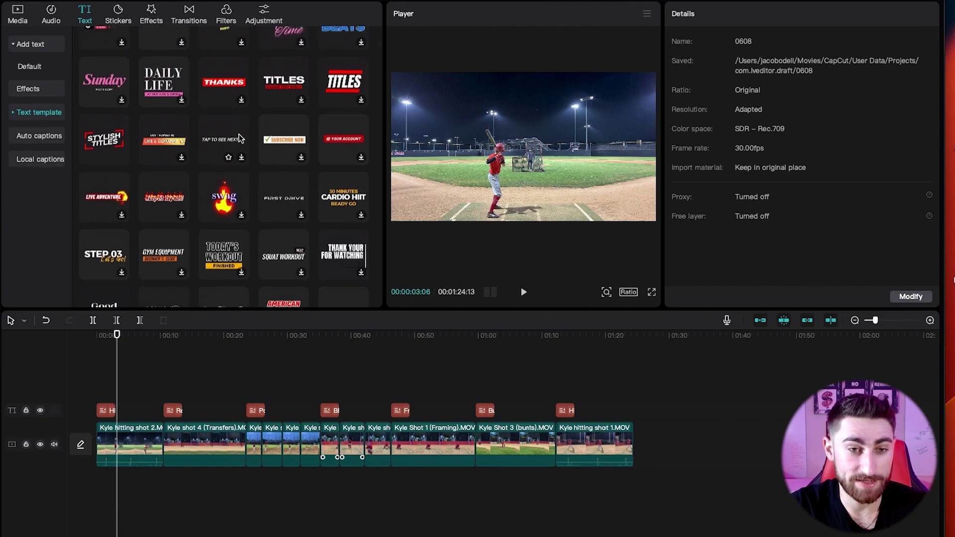
pyautogui.scroll(5, 238, 133)
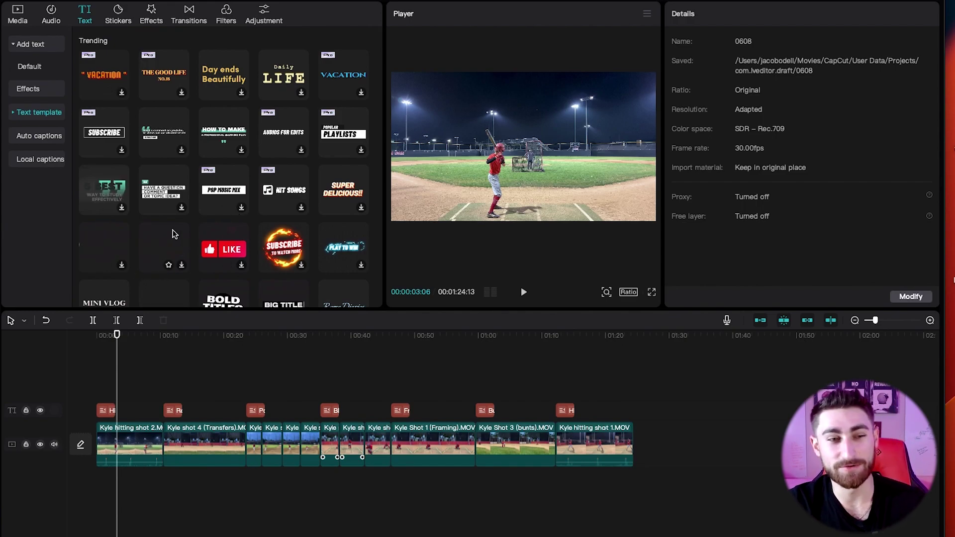
pyautogui.click(28, 48)
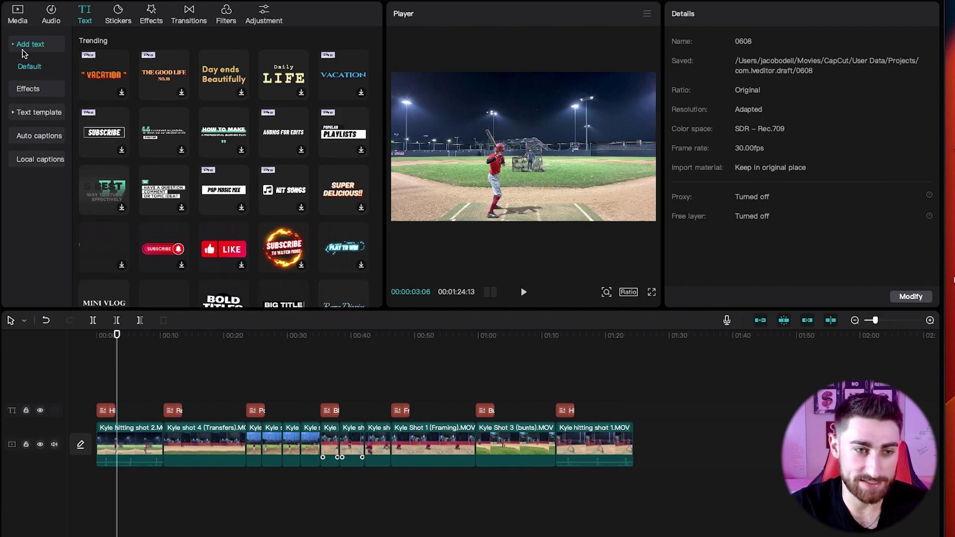
pyautogui.click(31, 66)
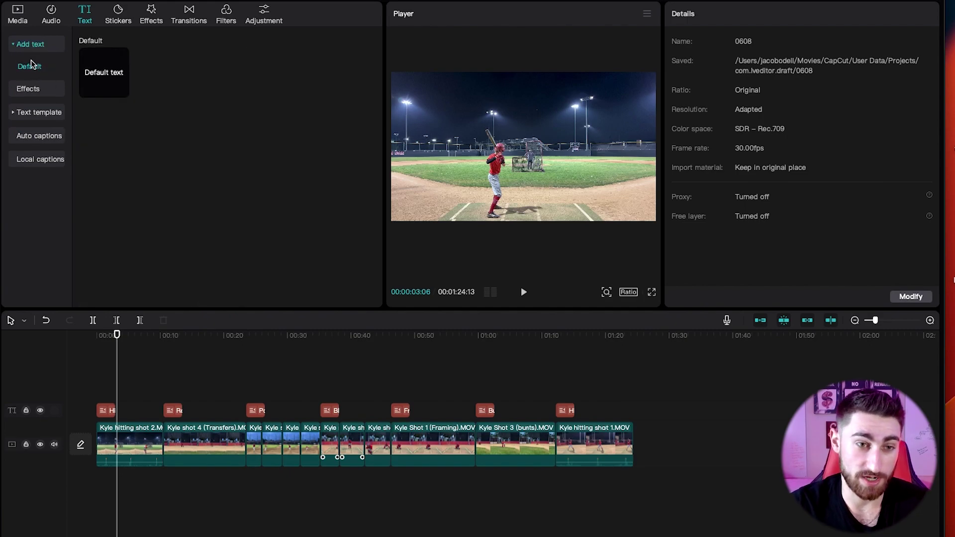
pyautogui.click(121, 91)
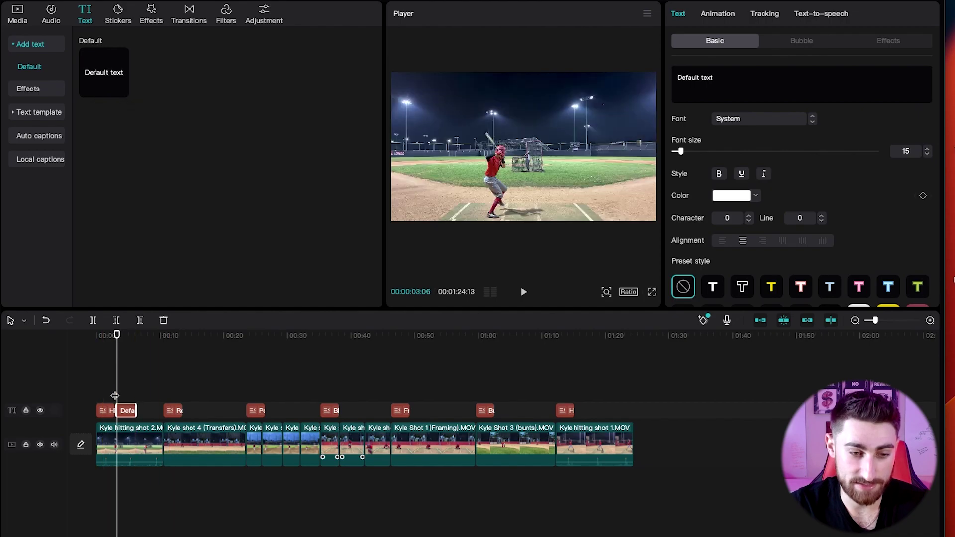
pyautogui.moveTo(122, 410); pyautogui.dragTo(163, 392)
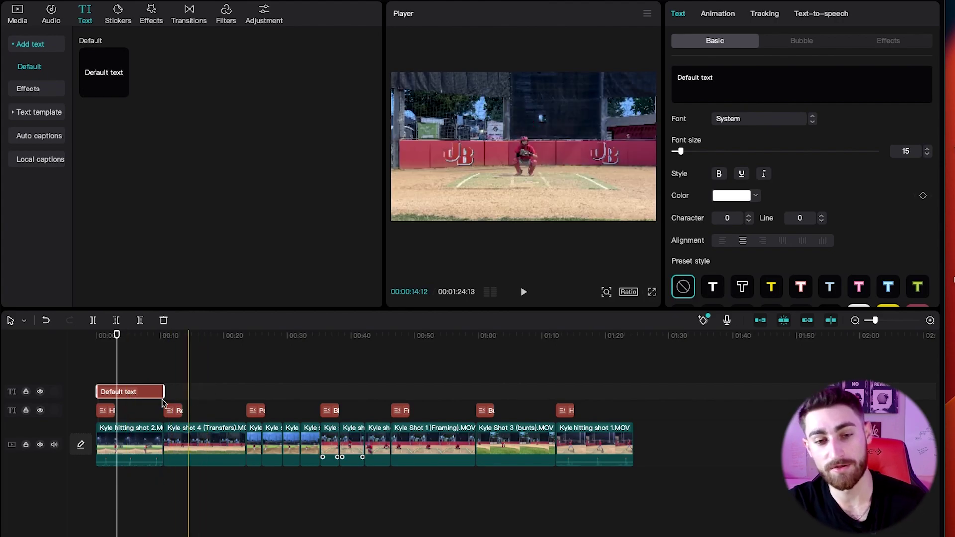
# Replace the placeholder with the player's name, Catcher, 5'11, 165lb and Sophmore on separate lines.
pyautogui.hotkey('ctrl', 'a')
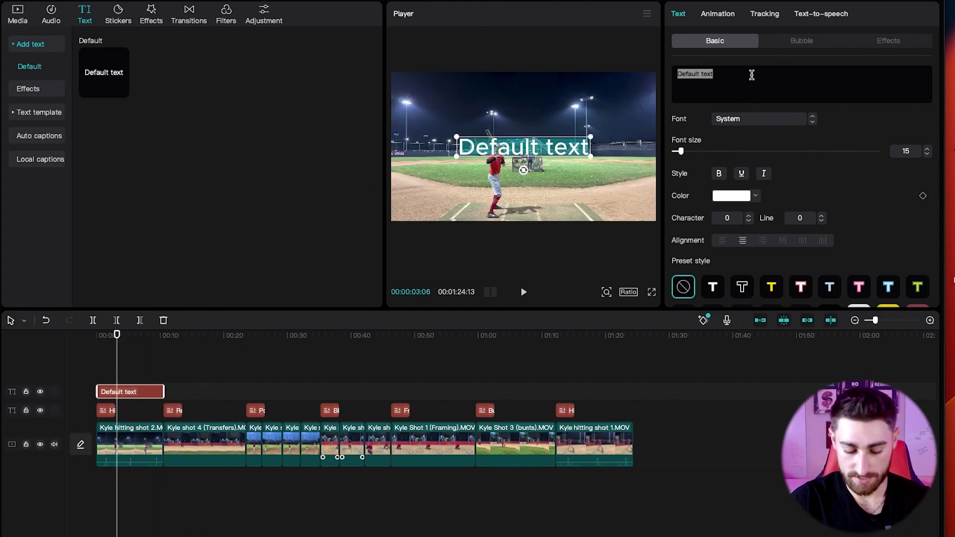
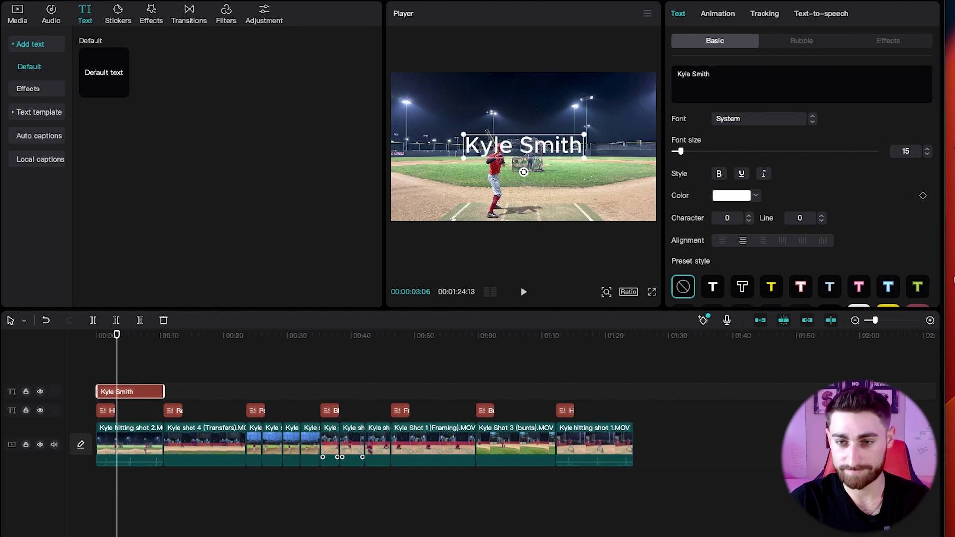
pyautogui.press('Return')
pyautogui.write('Catcher')
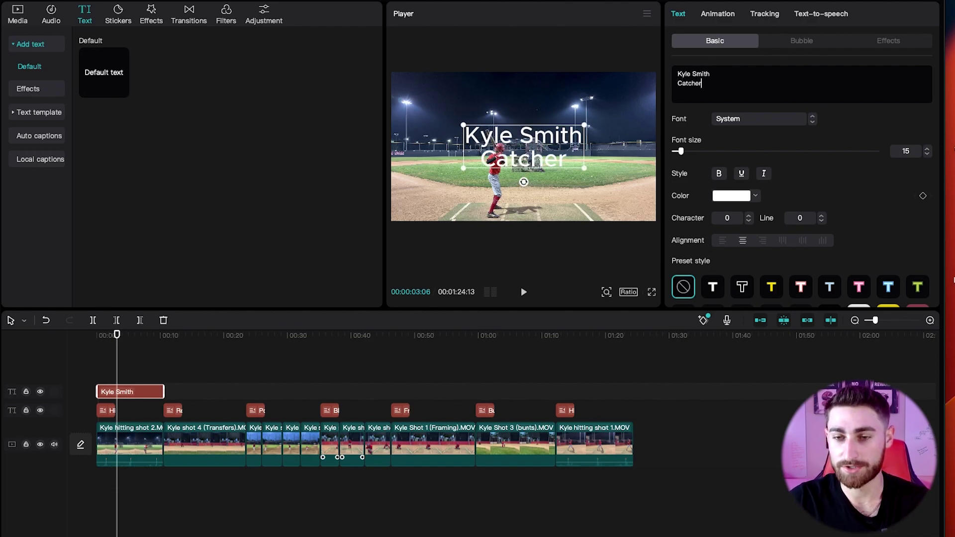
pyautogui.press('Return')
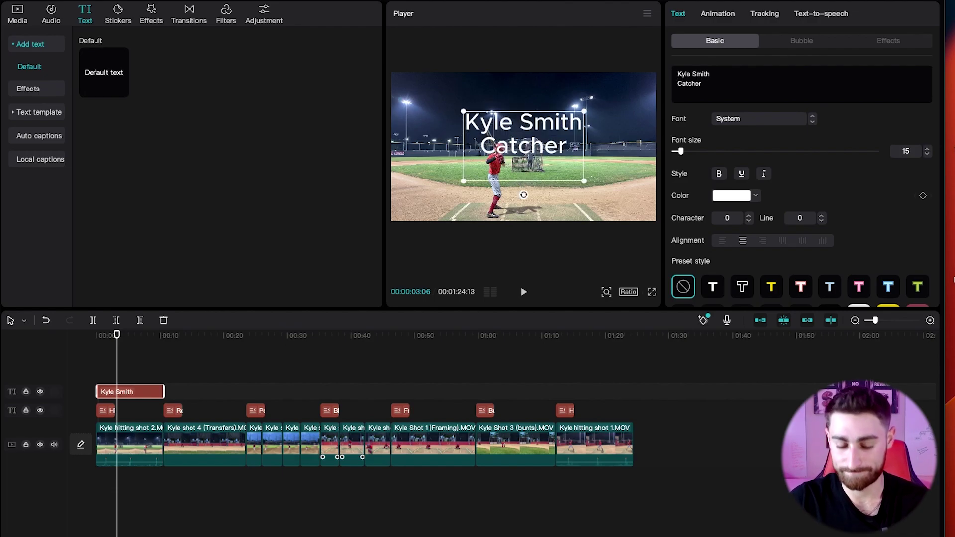
pyautogui.write("5'")
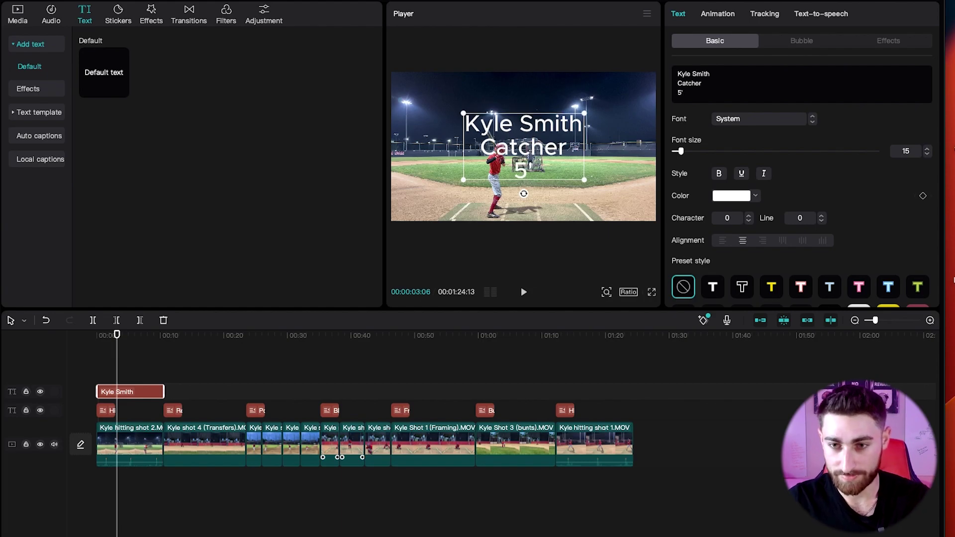
pyautogui.write('11')
pyautogui.press('Return')
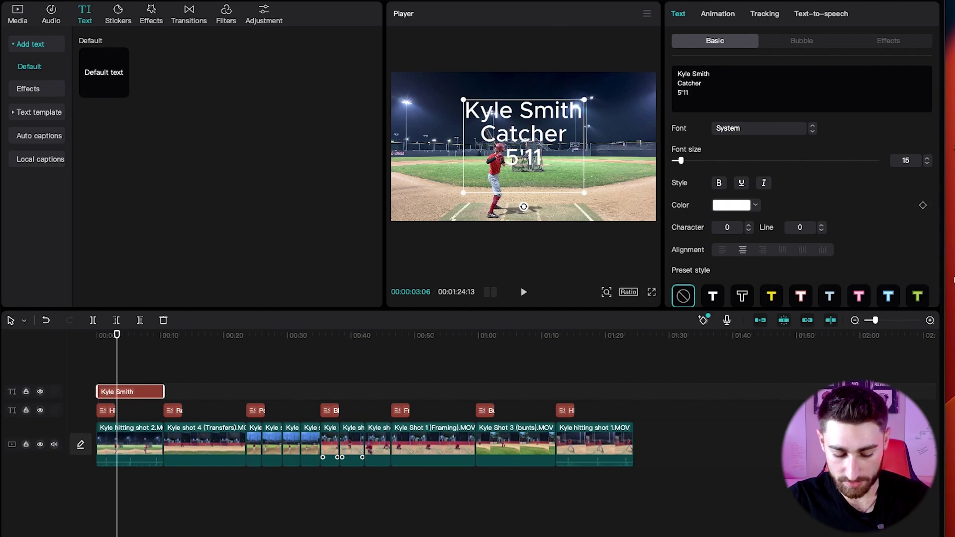
pyautogui.write('165')
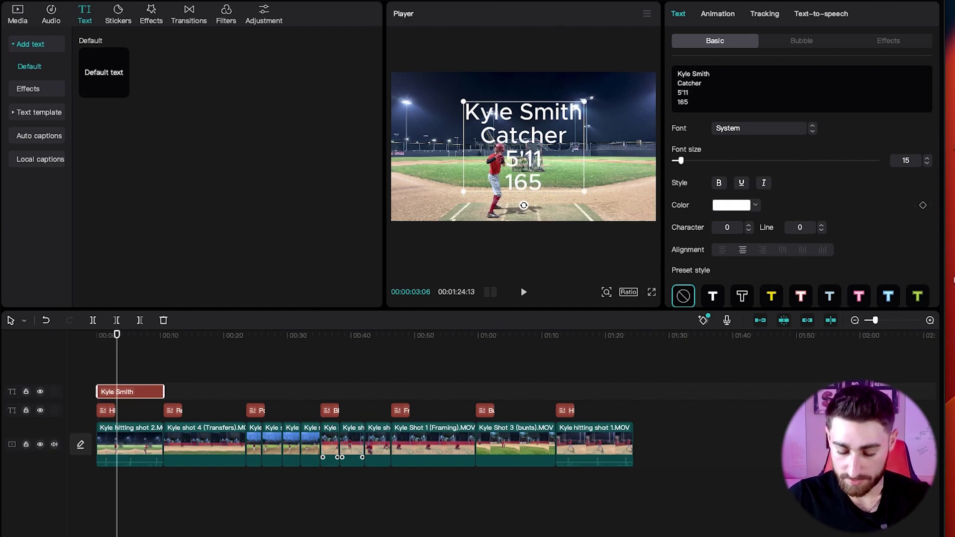
pyautogui.write('lb')
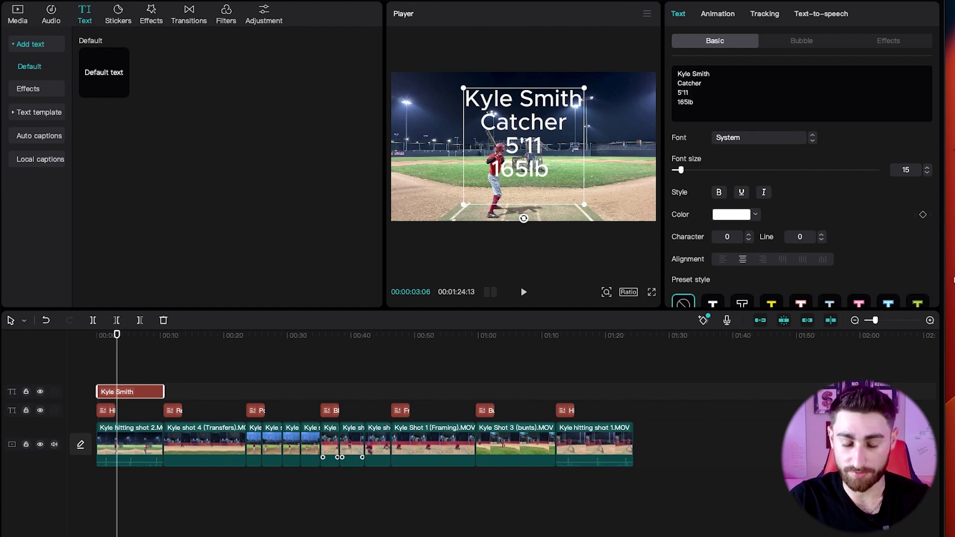
pyautogui.press('Return')
pyautogui.write('Sophmore')
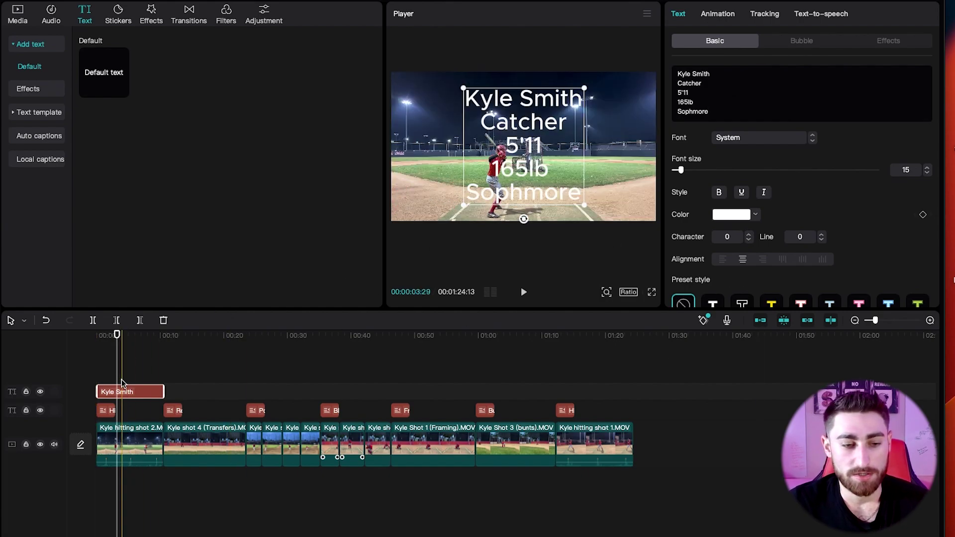
# Shrink the player info text and position it in the top-right corner.
pyautogui.click(108, 358)
pyautogui.click(124, 358)
pyautogui.click(535, 132)
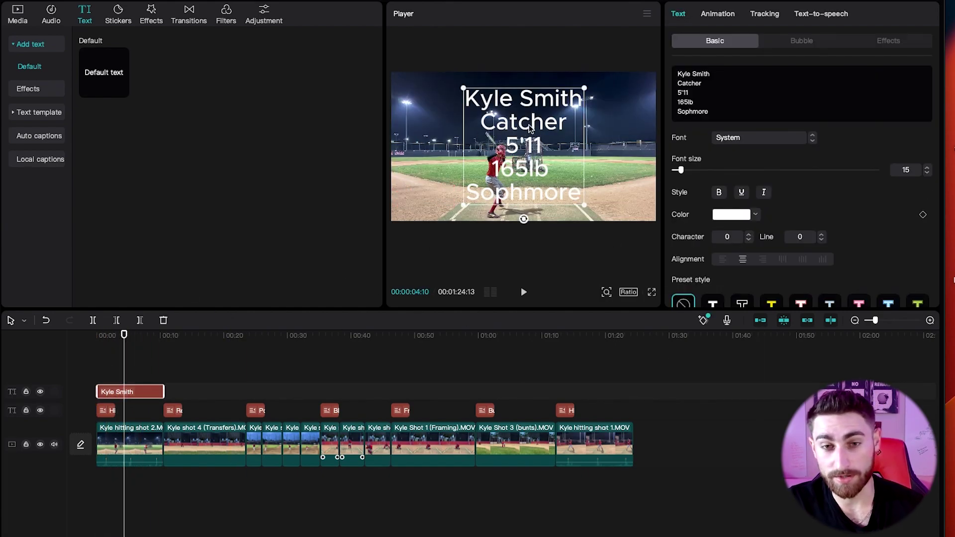
pyautogui.moveTo(463, 92); pyautogui.dragTo(615, 88)
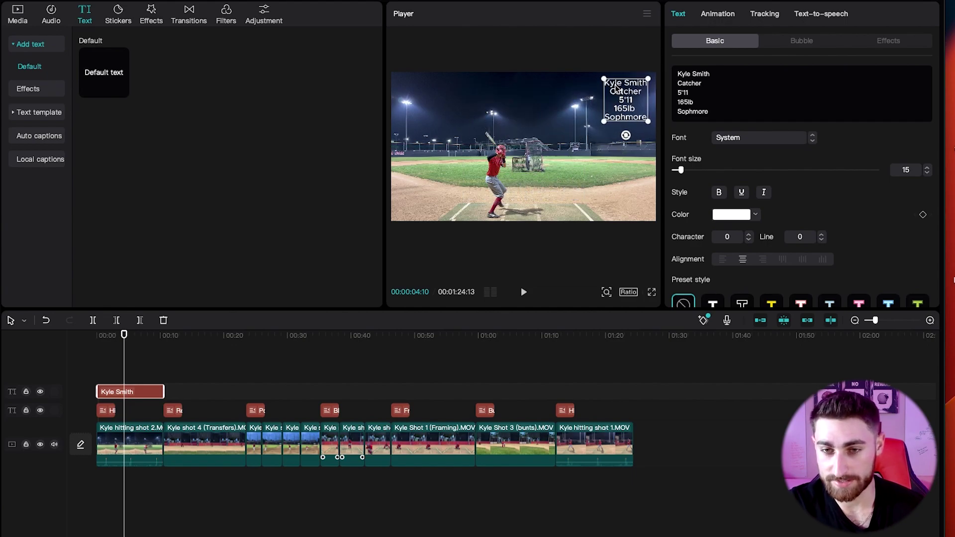
pyautogui.click(569, 97)
pyautogui.click(101, 336)
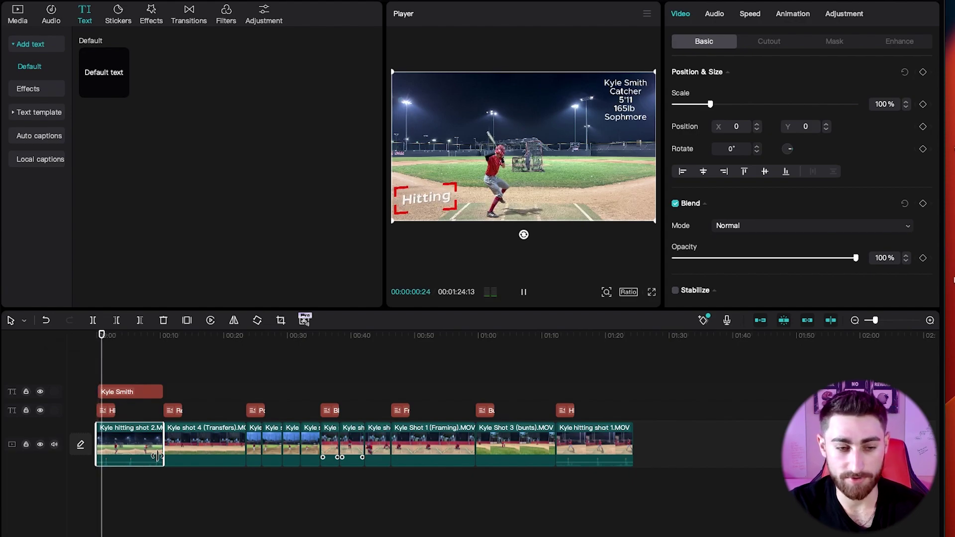
# Give the player info a Fade In entrance and Fade Out exit animation, then preview.
pyautogui.click(121, 393)
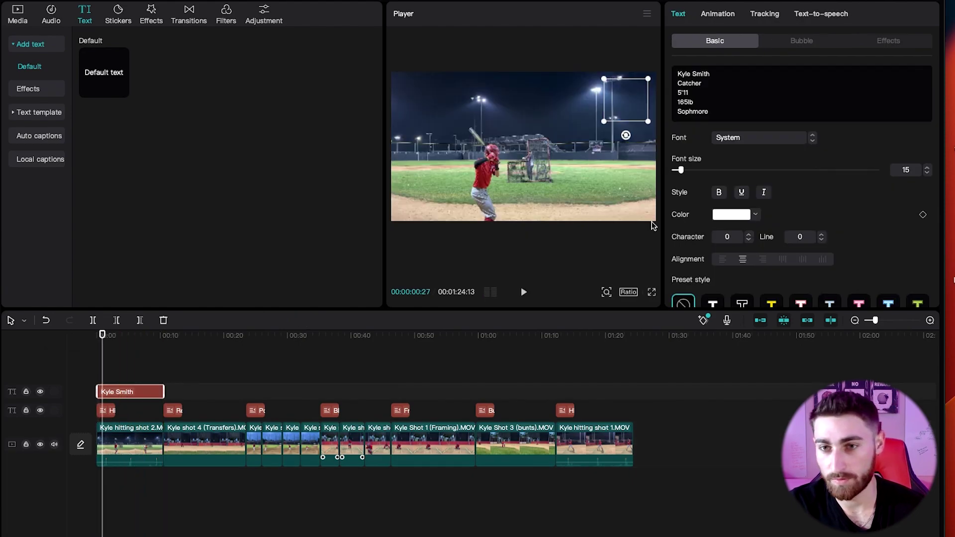
pyautogui.click(717, 15)
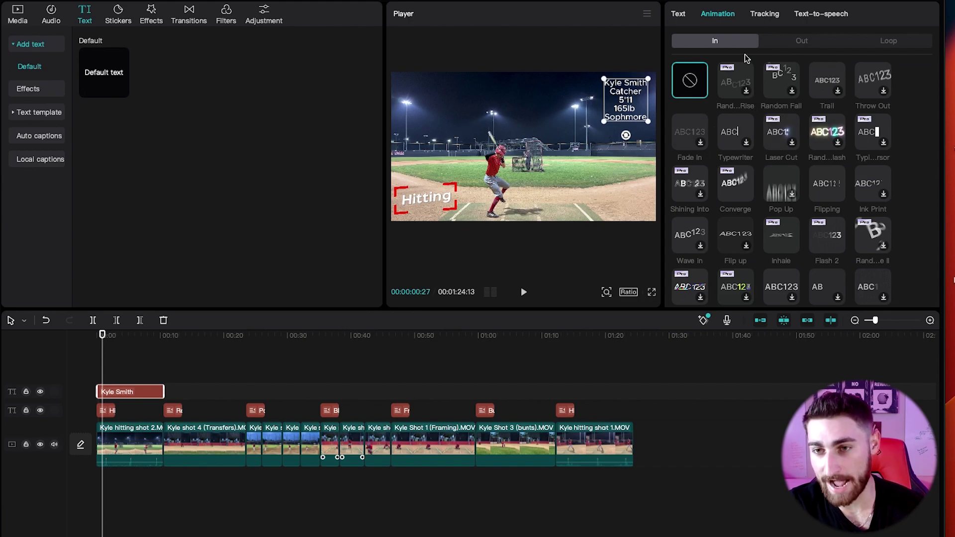
pyautogui.click(890, 42)
pyautogui.click(726, 43)
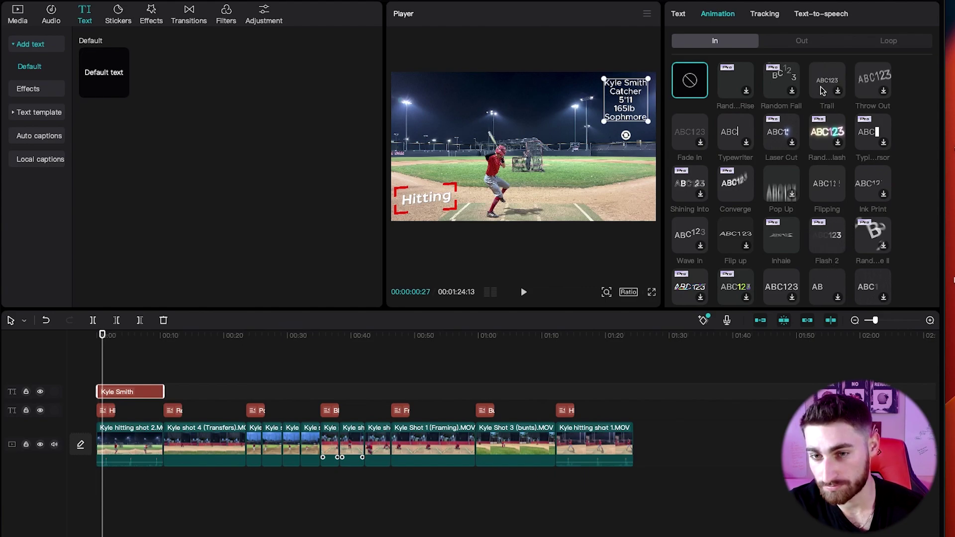
pyautogui.click(679, 128)
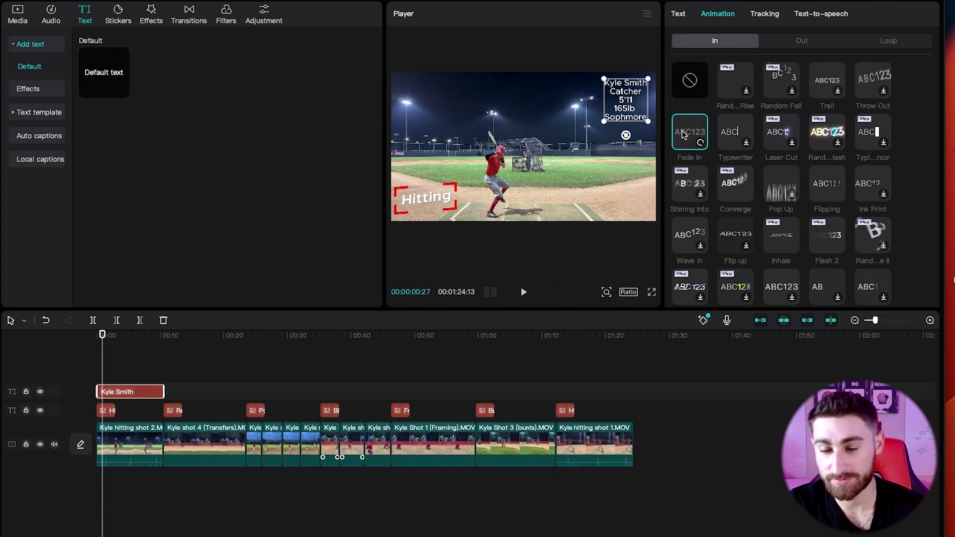
pyautogui.click(809, 42)
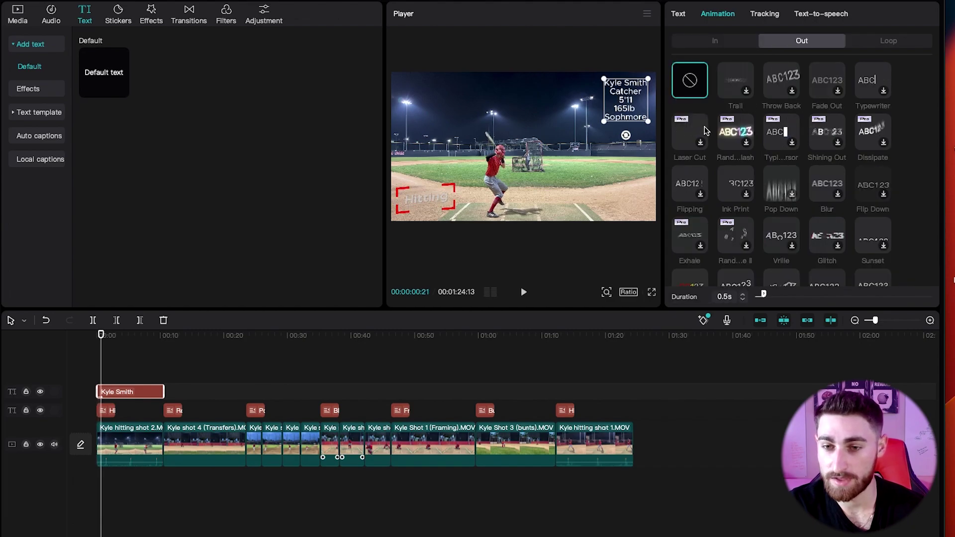
pyautogui.click(821, 88)
pyautogui.click(95, 336)
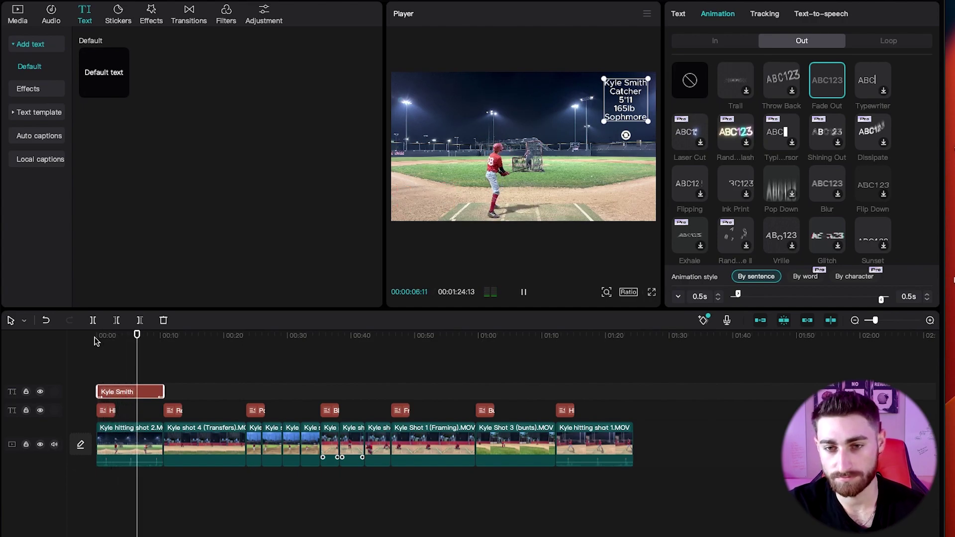
pyautogui.click(249, 335)
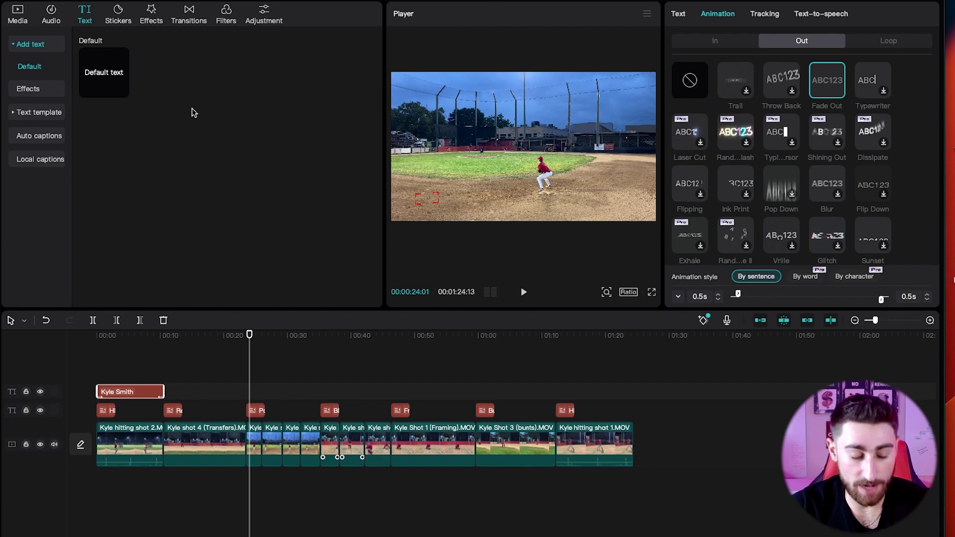
pyautogui.click(245, 402)
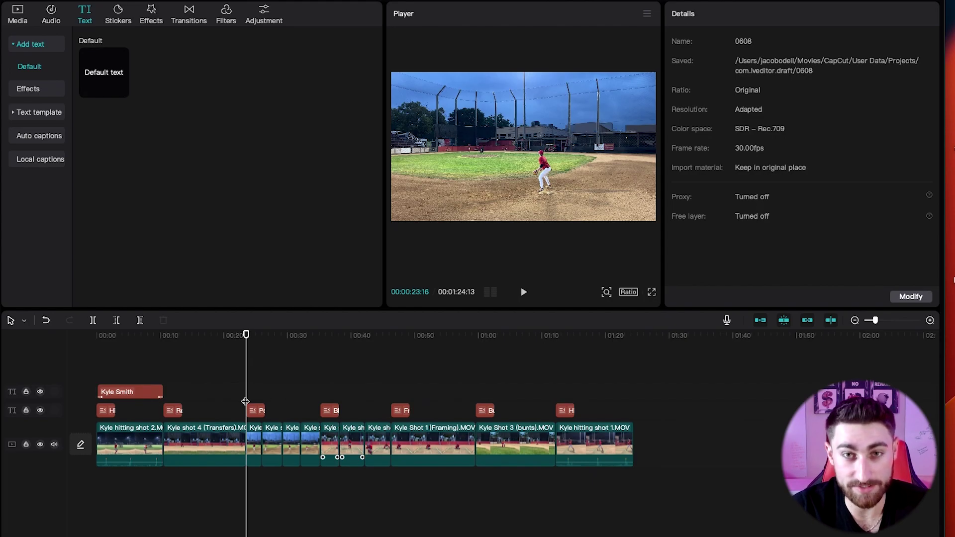
pyautogui.press('space')
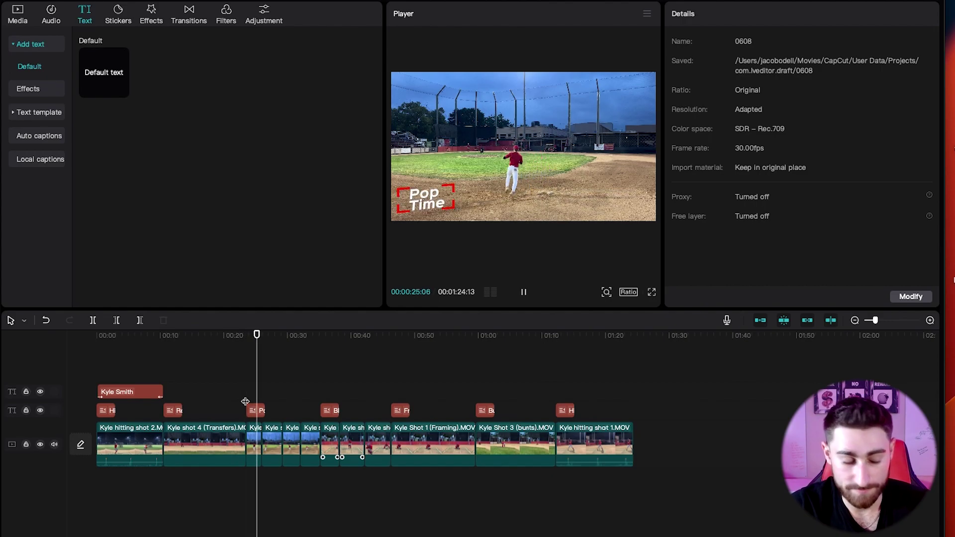
pyautogui.click(245, 390)
pyautogui.press('space')
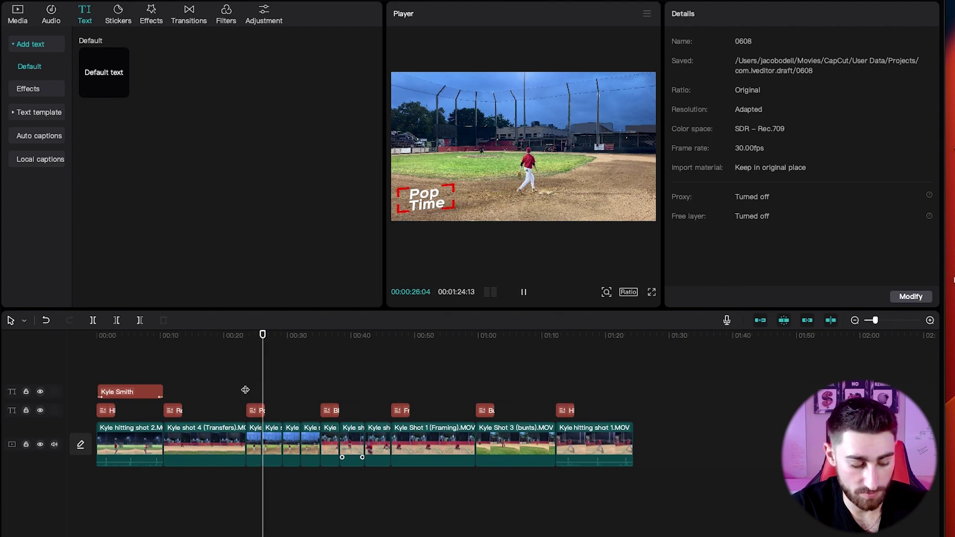
pyautogui.press('space')
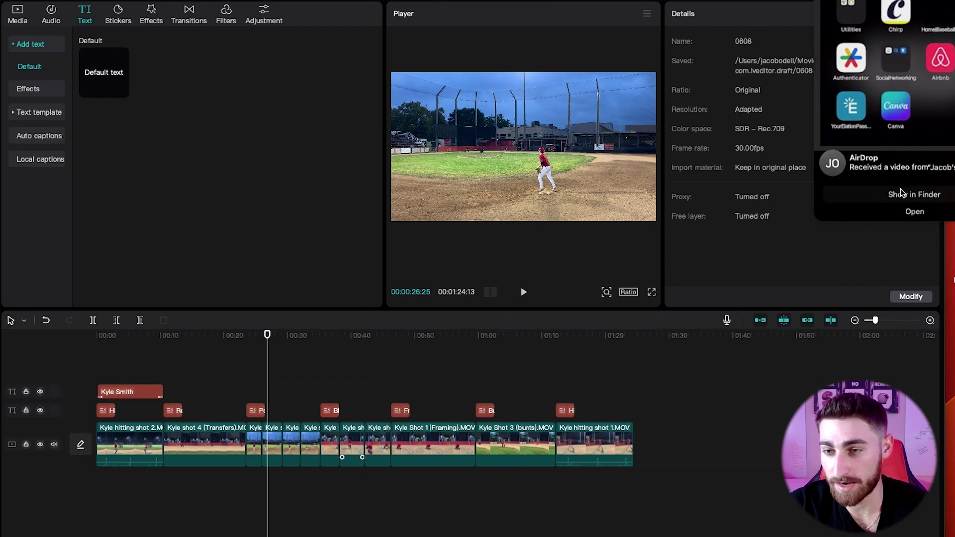
# Add the RPReplay stopwatch recording as an overlay, trim its start and place it near 00:23.
pyautogui.click(18, 15)
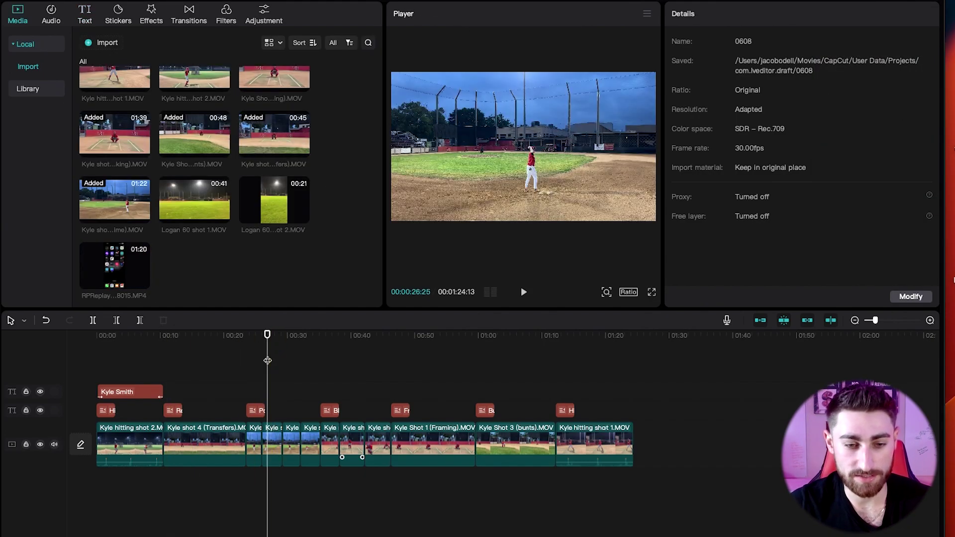
pyautogui.press('super+z')
pyautogui.moveTo(111, 269); pyautogui.dragTo(248, 384)
pyautogui.click(387, 336)
pyautogui.moveTo(246, 420); pyautogui.dragTo(359, 413)
pyautogui.moveTo(421, 424); pyautogui.dragTo(305, 423)
pyautogui.click(247, 353)
pyautogui.press('space')
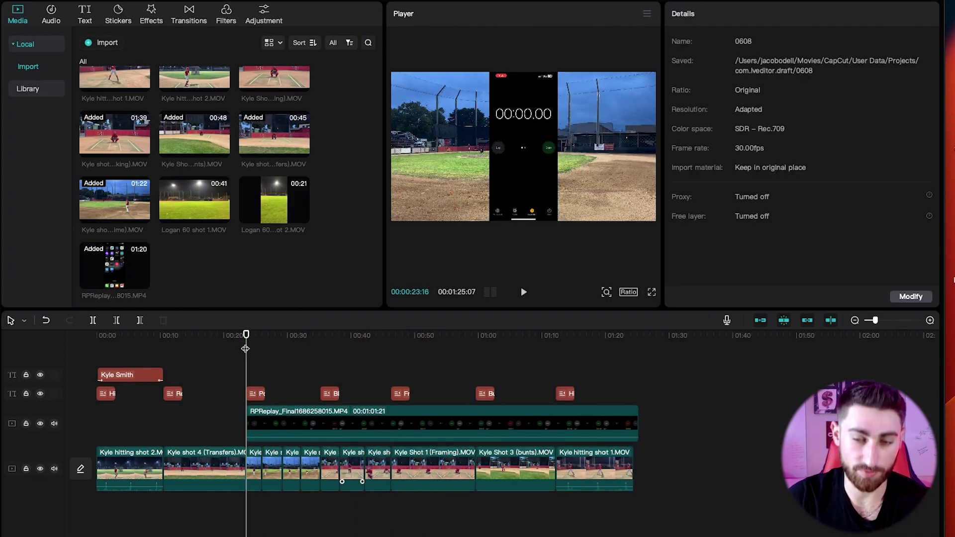
pyautogui.press('space')
# Move the stopwatch overlay to the frame's right edge (Position X 1420) and preview it.
pyautogui.click(277, 417)
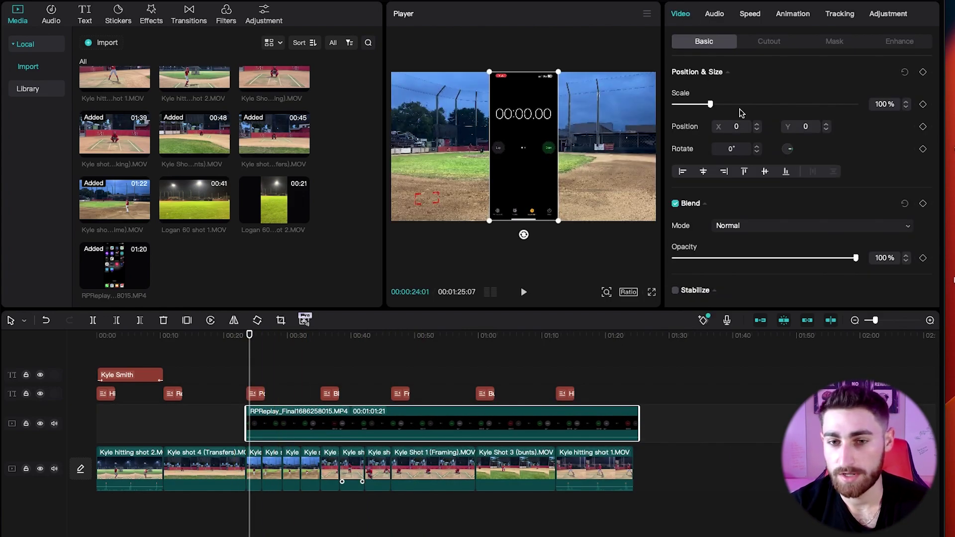
pyautogui.moveTo(529, 122); pyautogui.dragTo(620, 124)
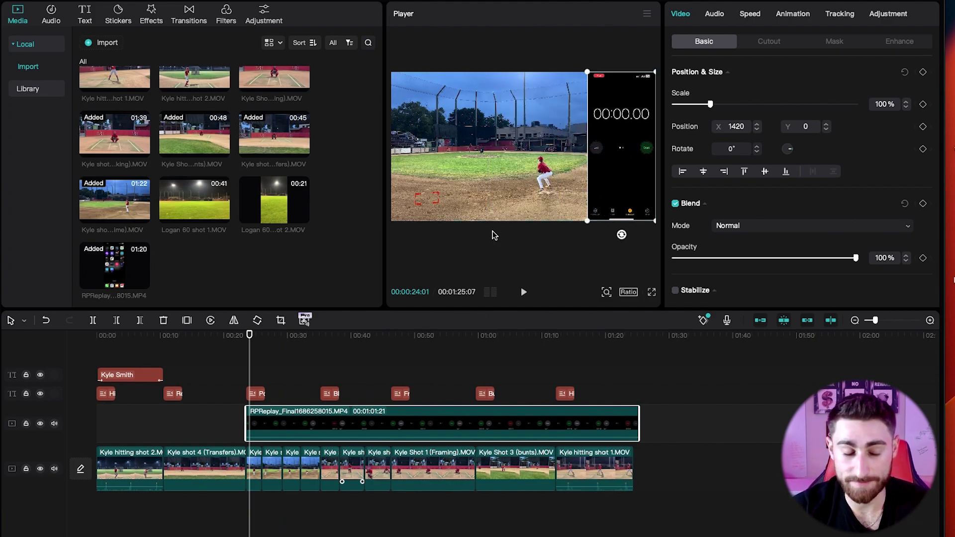
pyautogui.click(270, 358)
pyautogui.press('space')
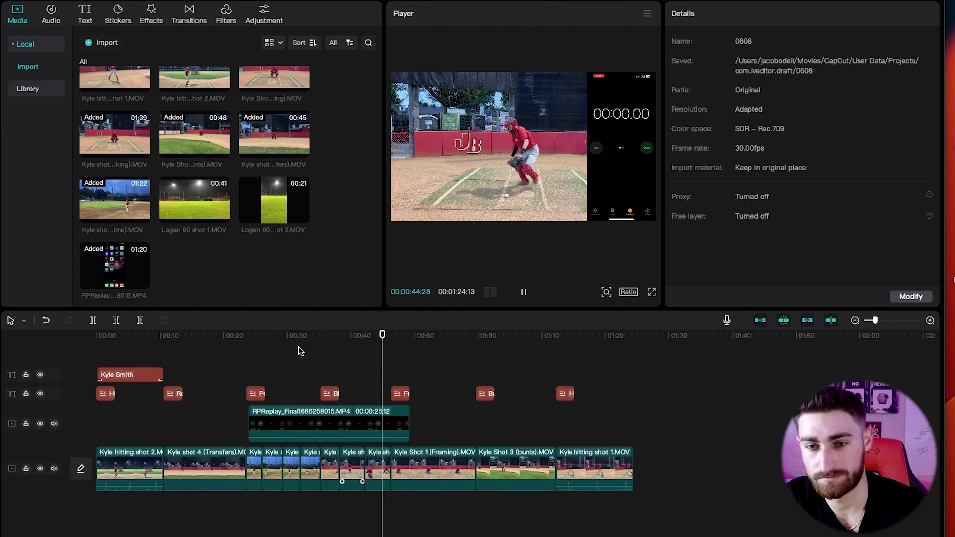
pyautogui.moveTo(294, 351); pyautogui.dragTo(249, 349)
pyautogui.click(260, 420)
pyautogui.click(226, 366)
pyautogui.press('space')
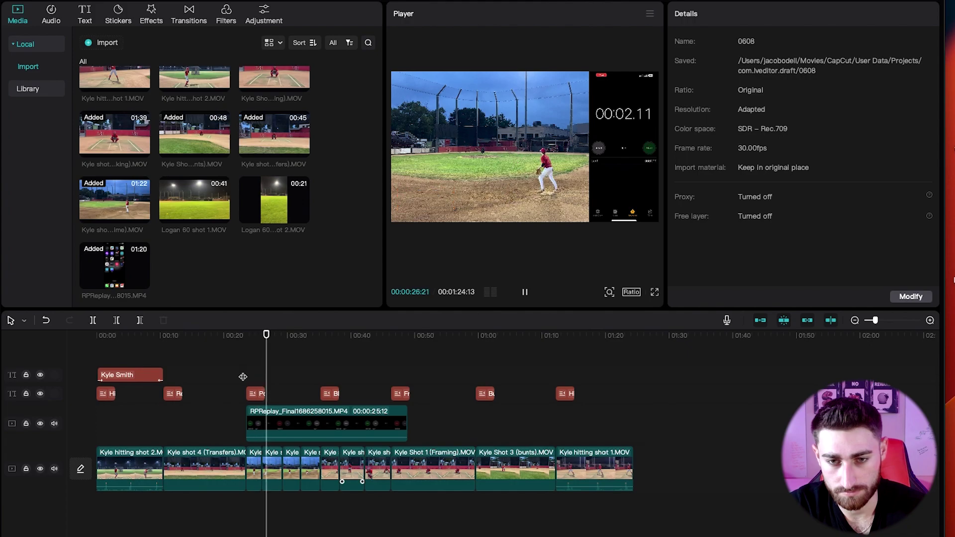
pyautogui.scroll(2, 245, 377)
pyautogui.scroll(2, 247, 377)
# Split the stopwatch clip at 27:04 and trim the second piece's start.
pyautogui.click(268, 426)
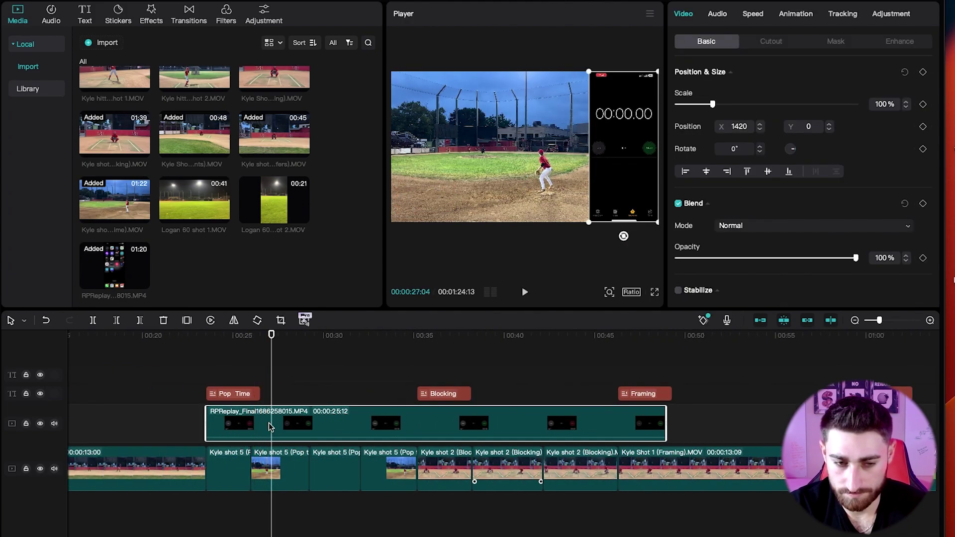
pyautogui.hotkey('ctrl', 'b')
pyautogui.press('space')
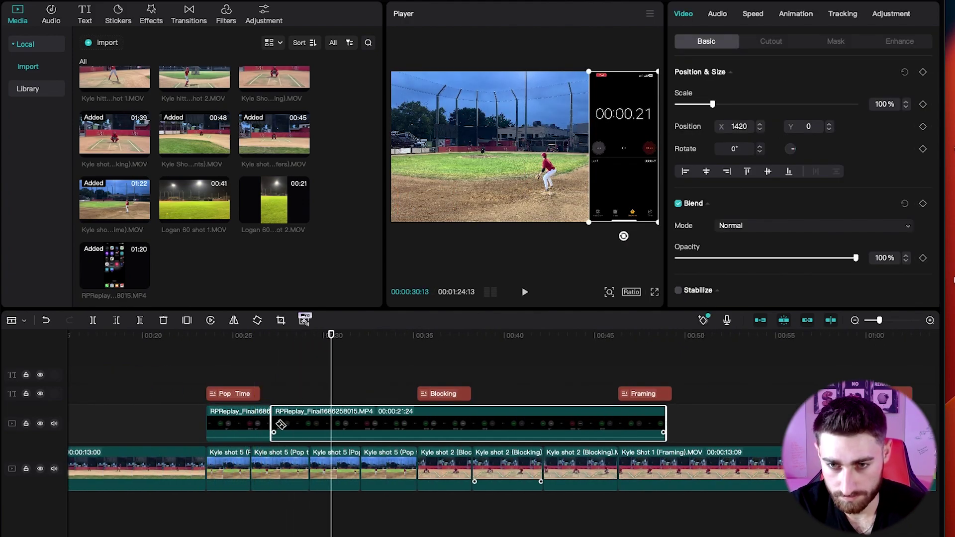
pyautogui.moveTo(317, 427); pyautogui.dragTo(351, 421)
pyautogui.moveTo(239, 423); pyautogui.dragTo(277, 423)
pyautogui.click(254, 379)
pyautogui.press('space')
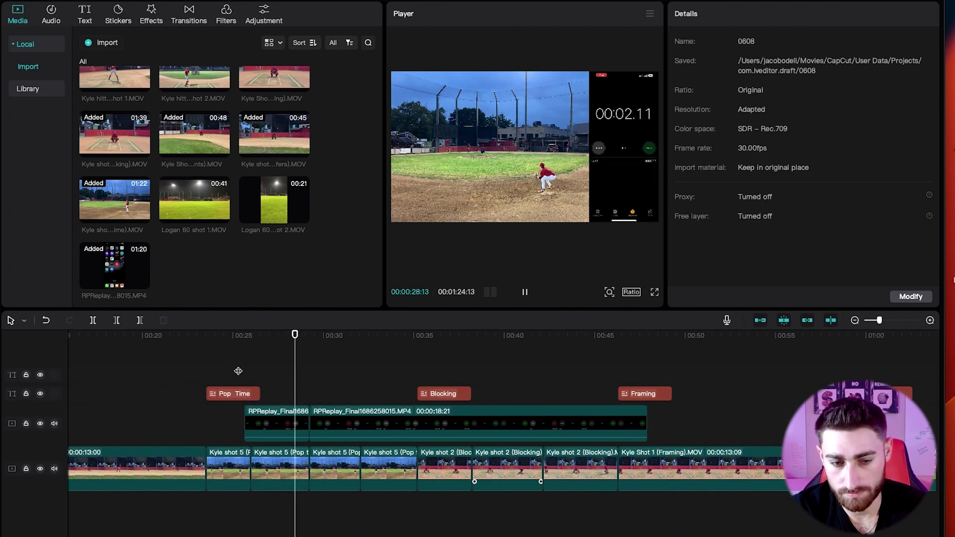
pyautogui.press('space')
pyautogui.moveTo(290, 420); pyautogui.dragTo(250, 420)
# Rearrange the two stopwatch pieces so they sit back-to-back during the Pop Time drill.
pyautogui.click(206, 390)
pyautogui.press('space')
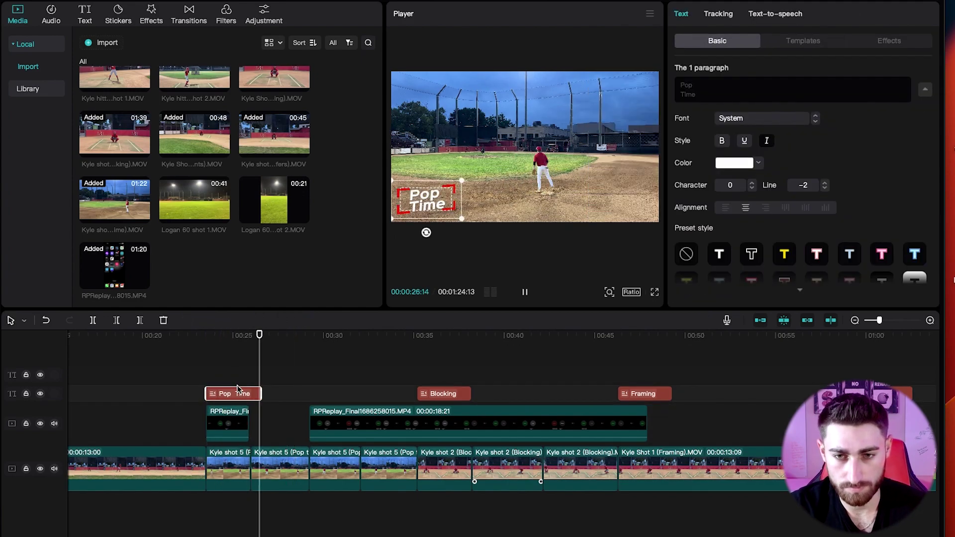
pyautogui.moveTo(342, 423); pyautogui.dragTo(283, 423)
pyautogui.click(249, 379)
pyautogui.click(307, 423)
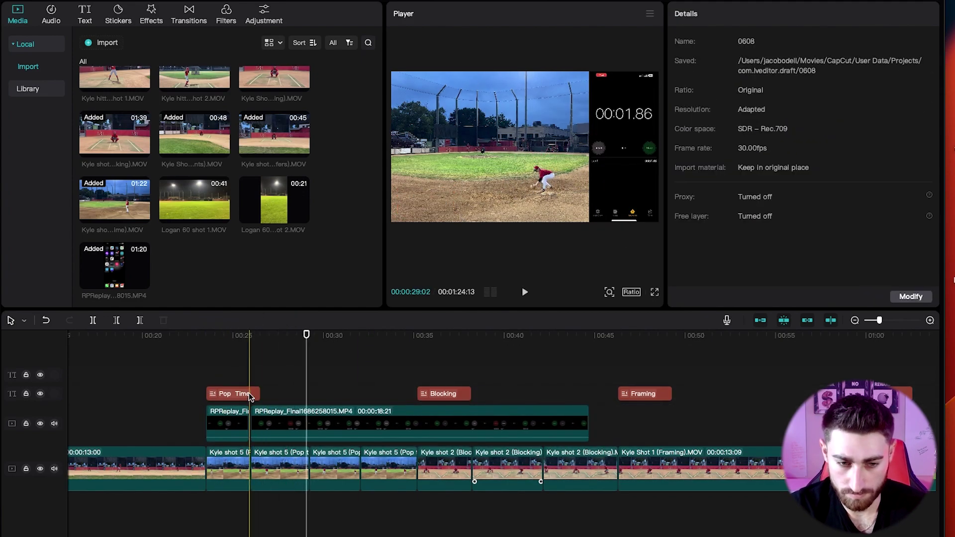
pyautogui.moveTo(211, 423); pyautogui.dragTo(311, 403)
pyautogui.press('space')
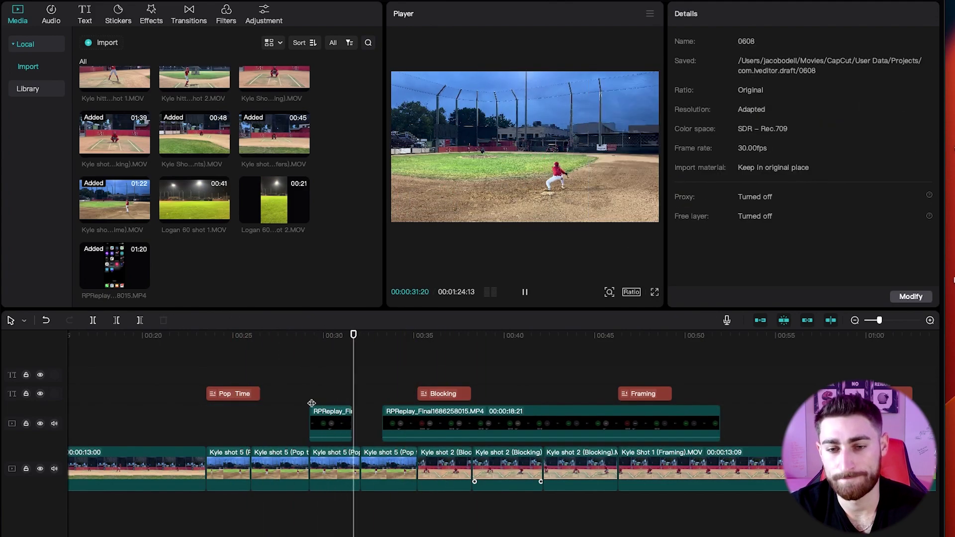
pyautogui.moveTo(386, 422); pyautogui.dragTo(364, 423)
pyautogui.click(323, 389)
pyautogui.click(369, 423)
# Cut off the long stopwatch piece where the stopwatch should end.
pyautogui.click(349, 393)
pyautogui.click(358, 393)
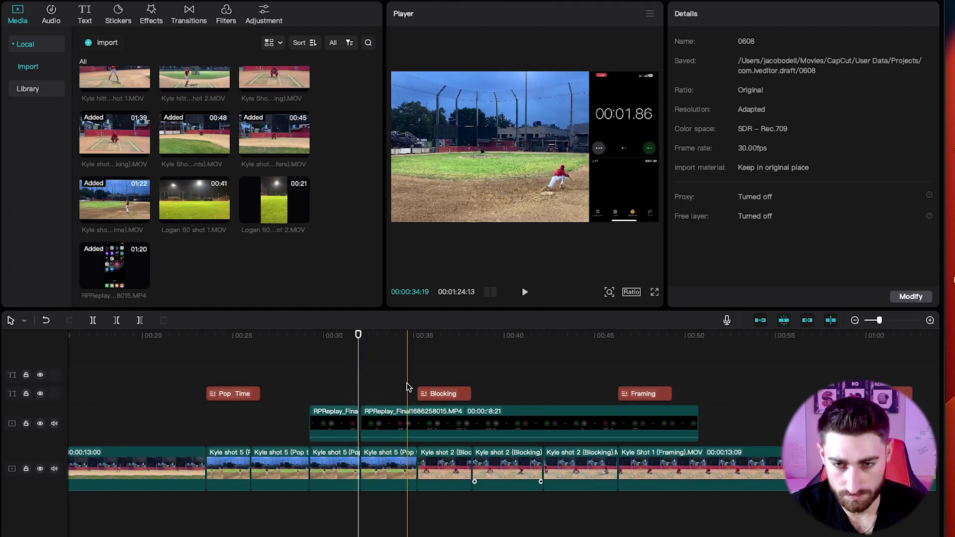
pyautogui.click(415, 378)
pyautogui.click(398, 423)
pyautogui.press('w')
pyautogui.moveTo(417, 356); pyautogui.dragTo(363, 356)
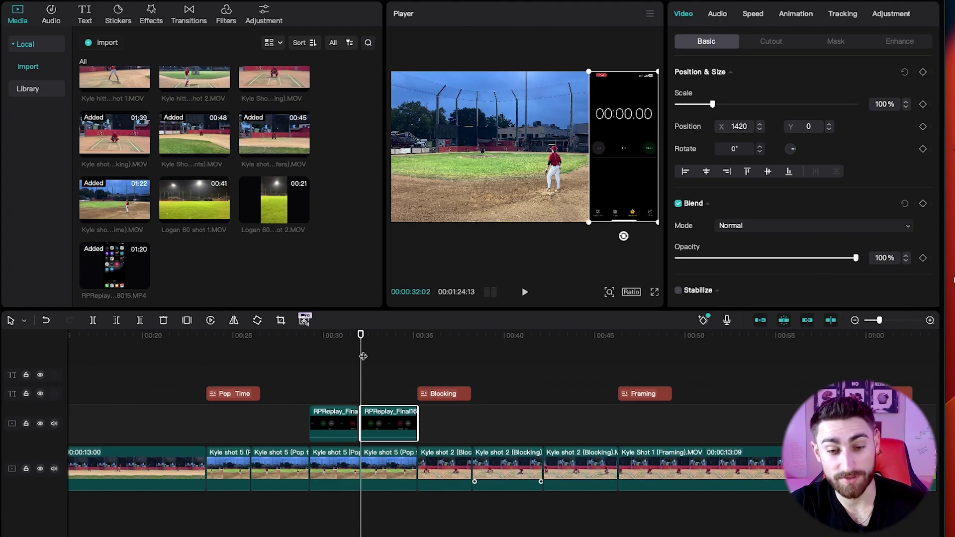
# Trim a few frames off the second stopwatch piece's start so its timer matches the throw.
pyautogui.click(309, 343)
pyautogui.press('space')
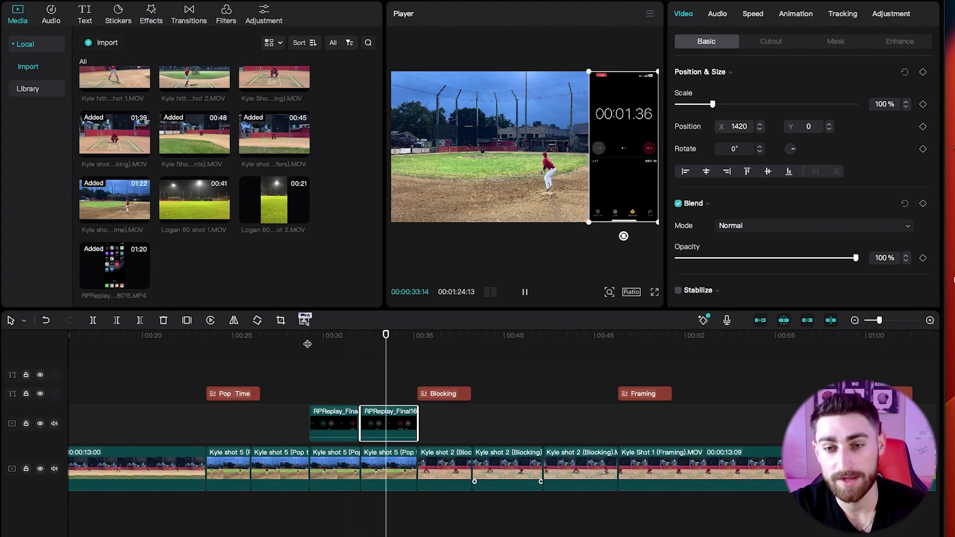
pyautogui.press('space')
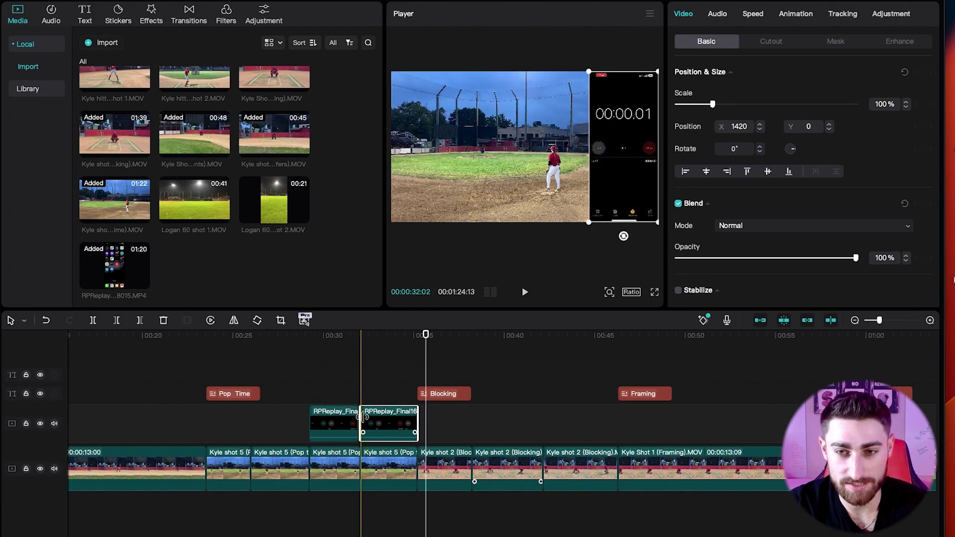
pyautogui.moveTo(361, 417); pyautogui.dragTo(384, 426)
pyautogui.click(359, 388)
pyautogui.press('space')
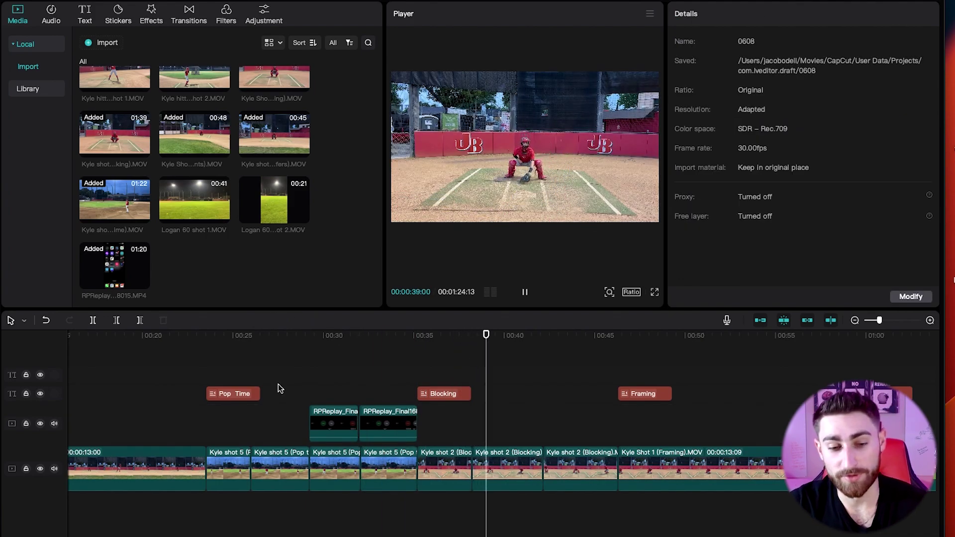
pyautogui.hotkey('ctrl', '-')
pyautogui.click(715, 344)
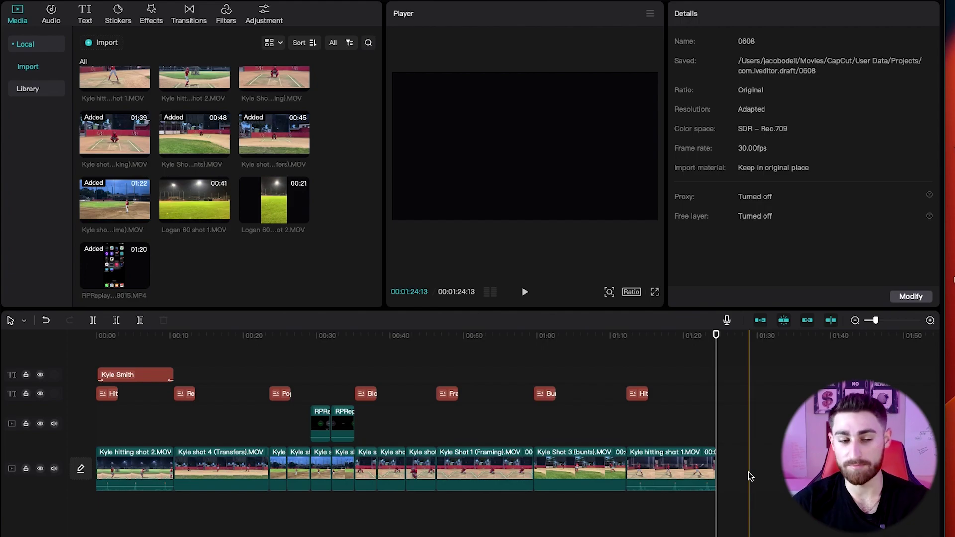
# Paste a copy of the player-info text on the end card, centred and enlarged.
pyautogui.click(144, 374)
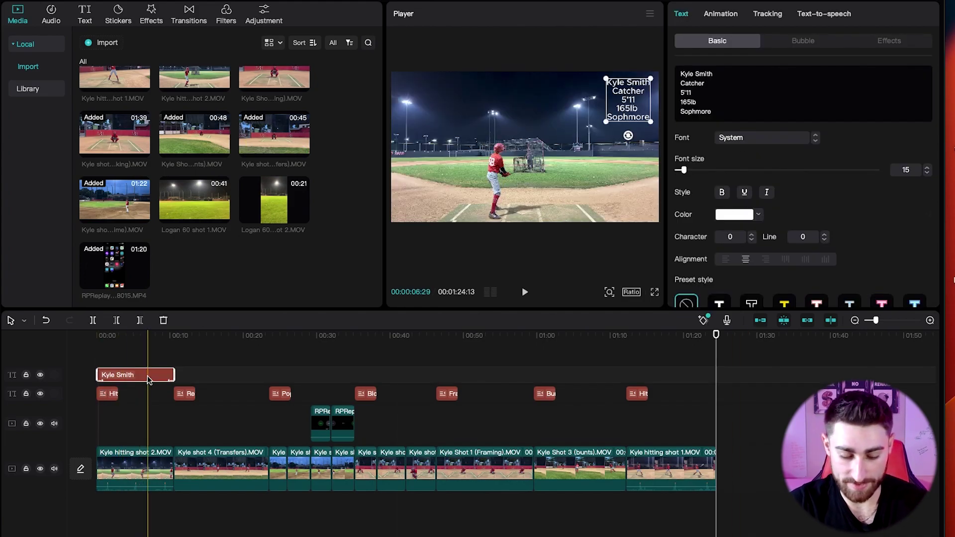
pyautogui.hotkey('ctrl', 'v')
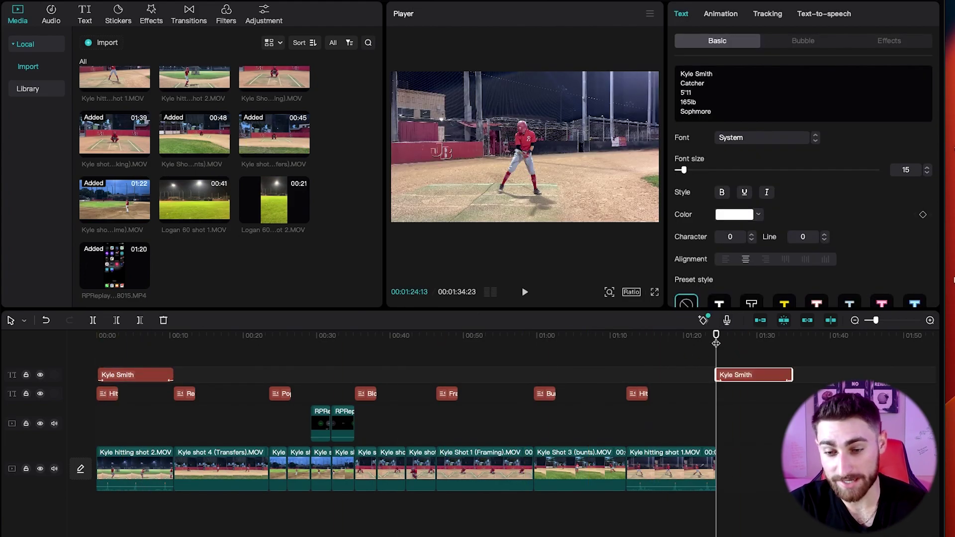
pyautogui.click(747, 377)
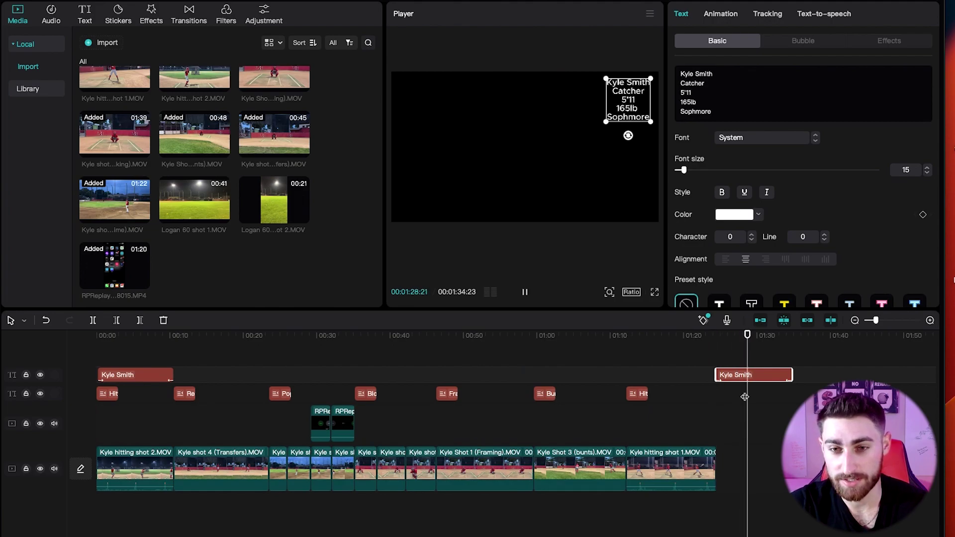
pyautogui.moveTo(623, 98); pyautogui.dragTo(504, 100)
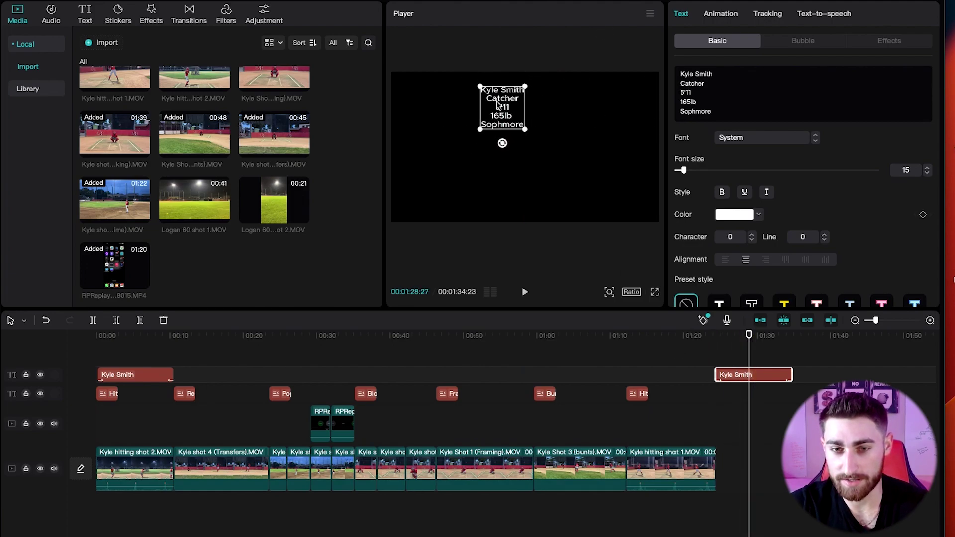
pyautogui.moveTo(526, 132); pyautogui.dragTo(547, 132)
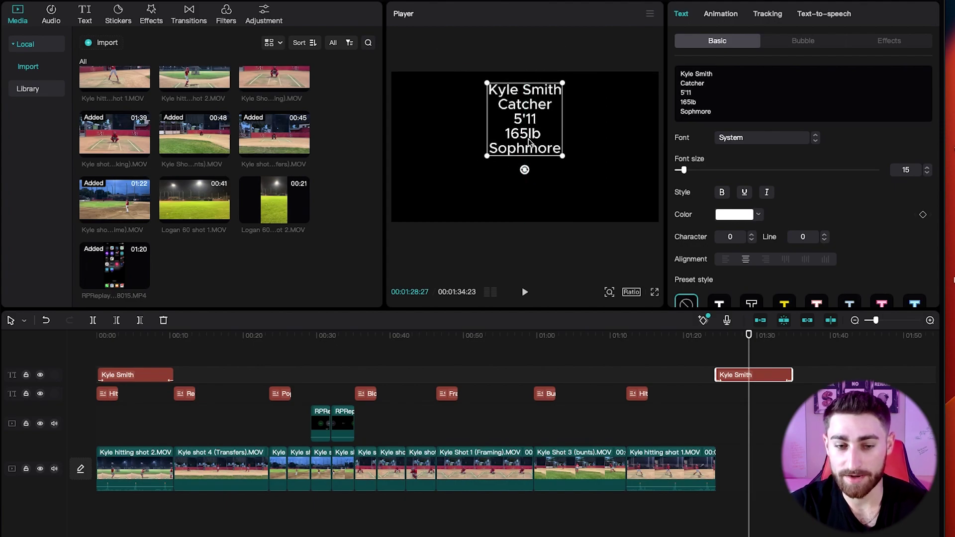
# Duplicate the end-card text onto the track below at 01:26 and move it lower.
pyautogui.press('super+c')
pyautogui.press('super+v')
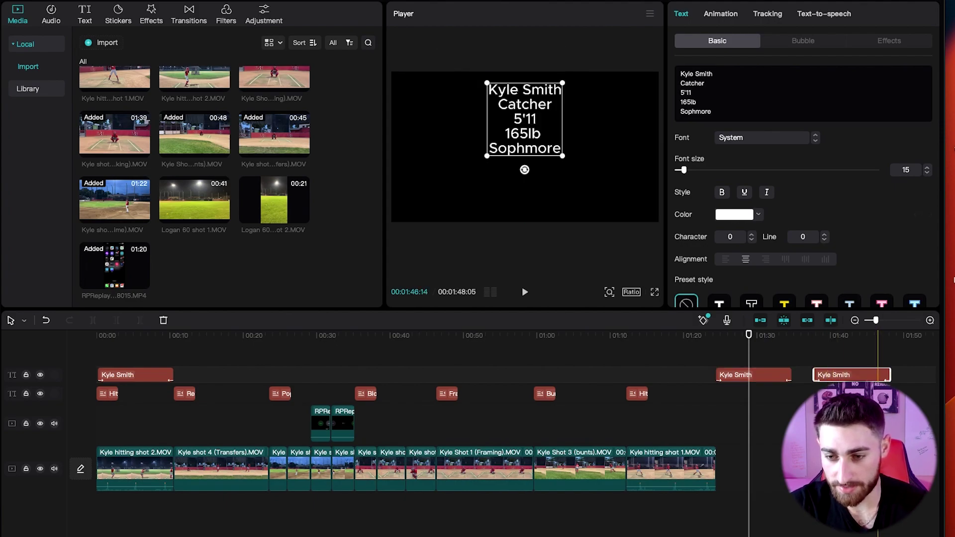
pyautogui.moveTo(855, 374); pyautogui.dragTo(760, 393)
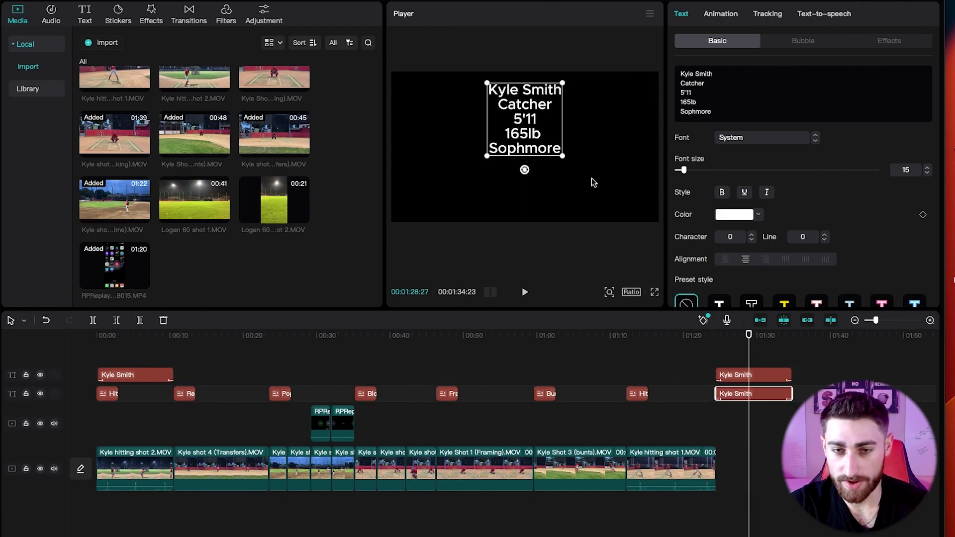
pyautogui.moveTo(519, 137); pyautogui.dragTo(517, 184)
# Replace the duplicate text with 'Coaches information', 'phone number' and 'California' lines.
pyautogui.doubleClick(519, 169)
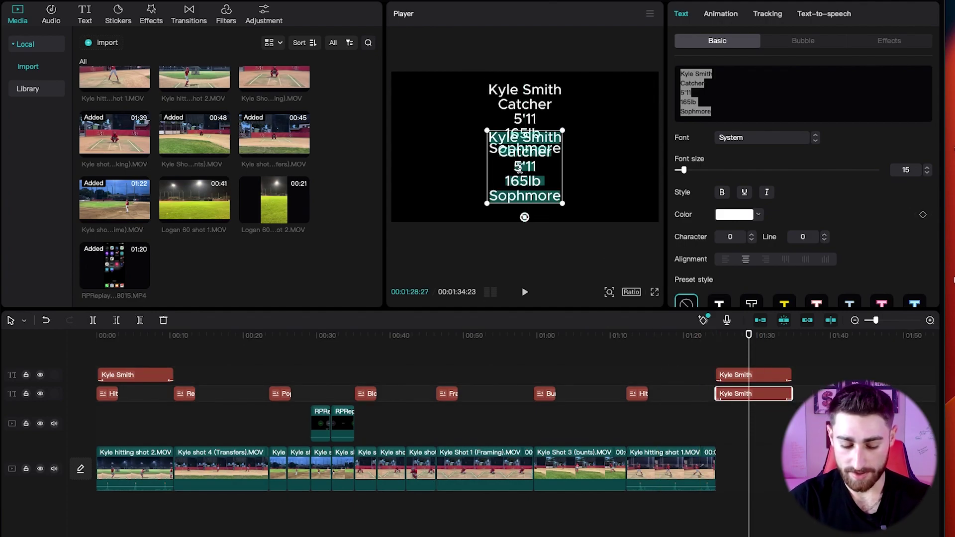
pyautogui.write('Coaches information')
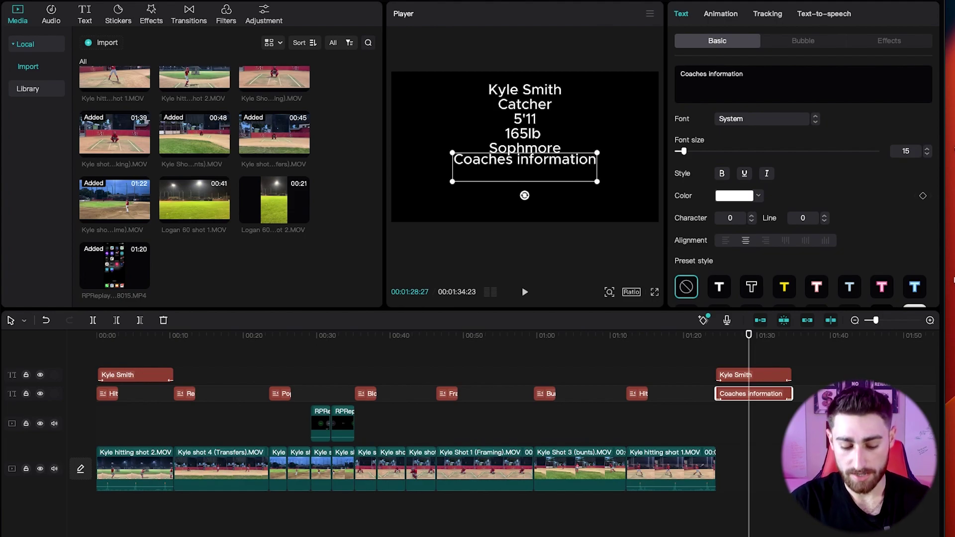
pyautogui.write('phone')
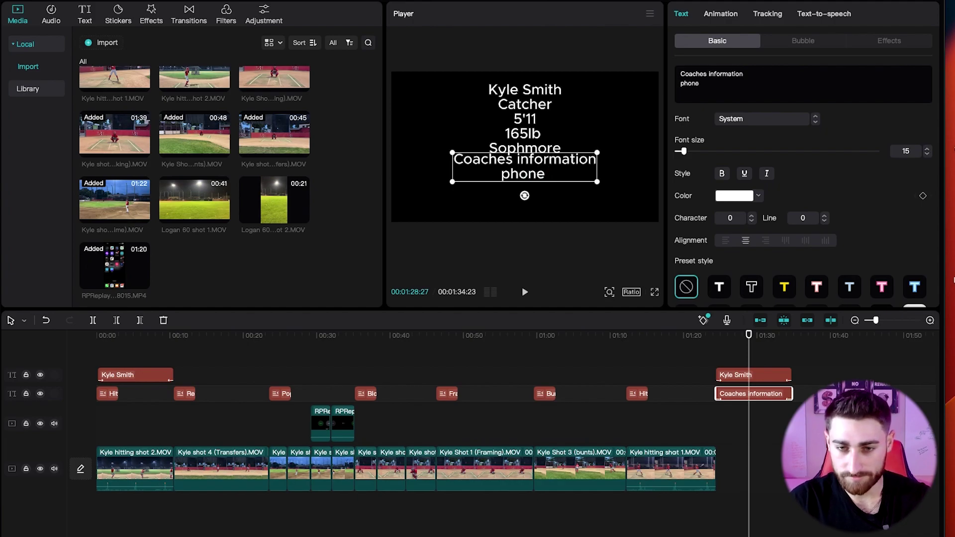
pyautogui.write(' number')
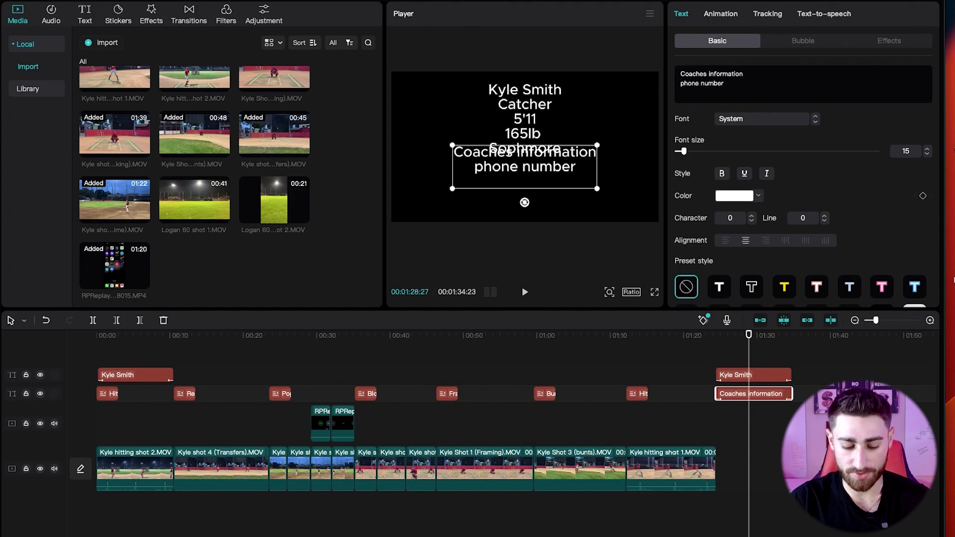
pyautogui.press('Return')
pyautogui.write('California')
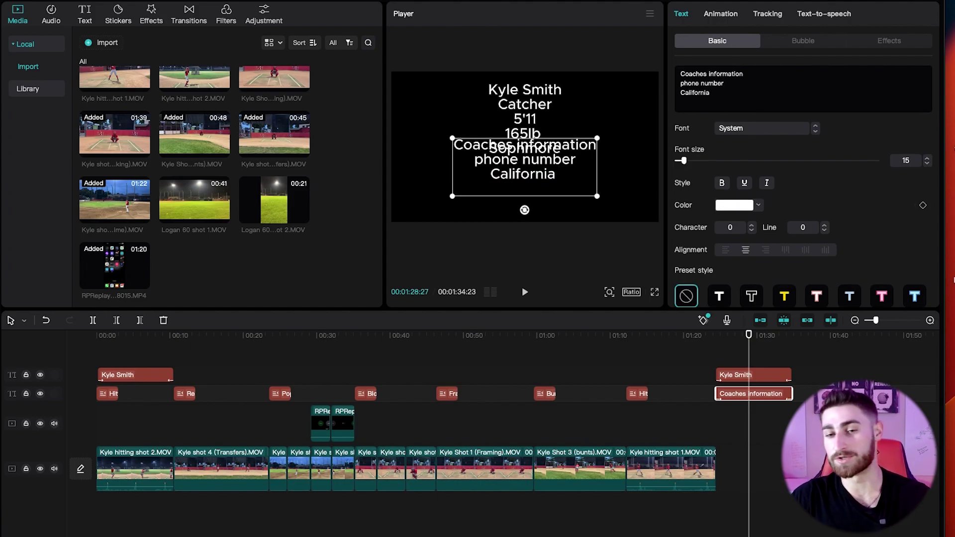
# Move the Coaches information text below the player details and preview from the start.
pyautogui.click(548, 237)
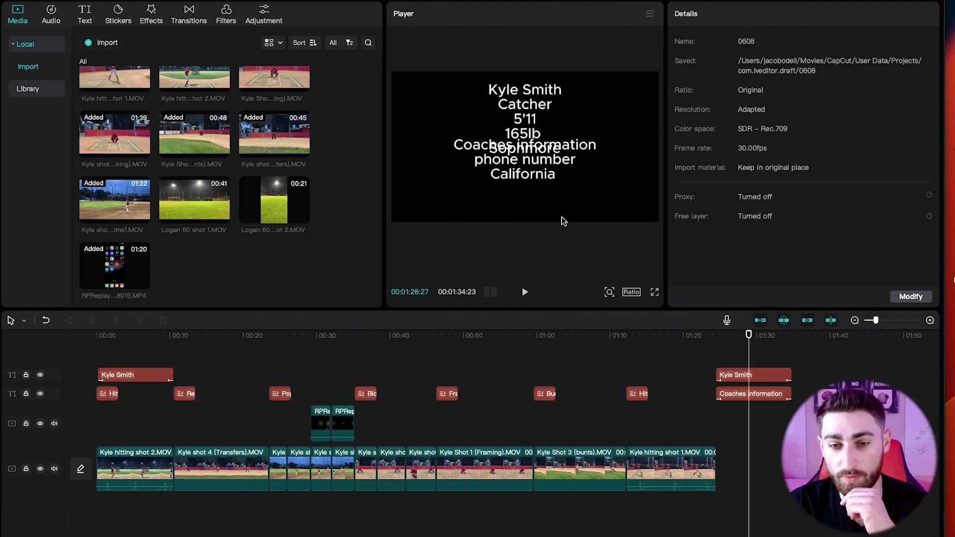
pyautogui.click(552, 191)
pyautogui.click(550, 202)
pyautogui.click(545, 175)
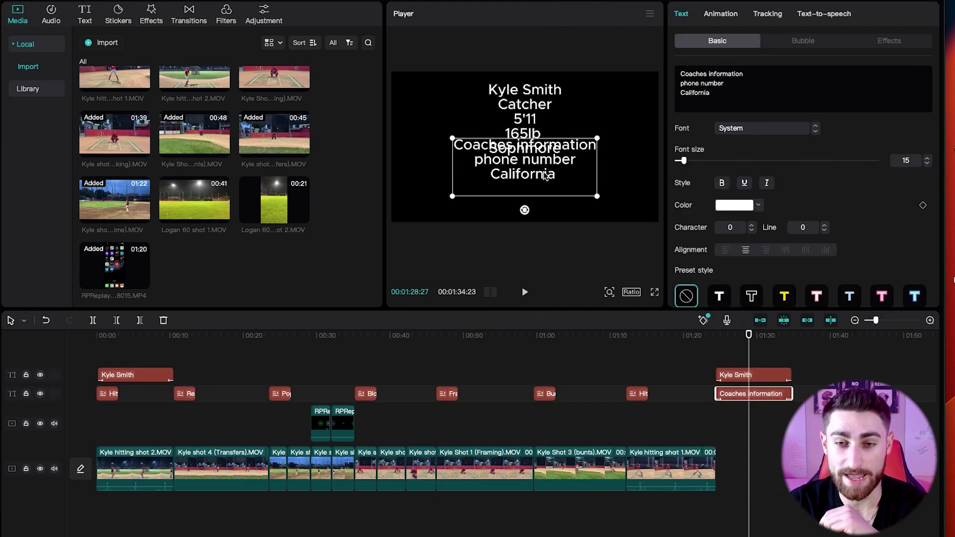
pyautogui.click(538, 216)
pyautogui.click(556, 208)
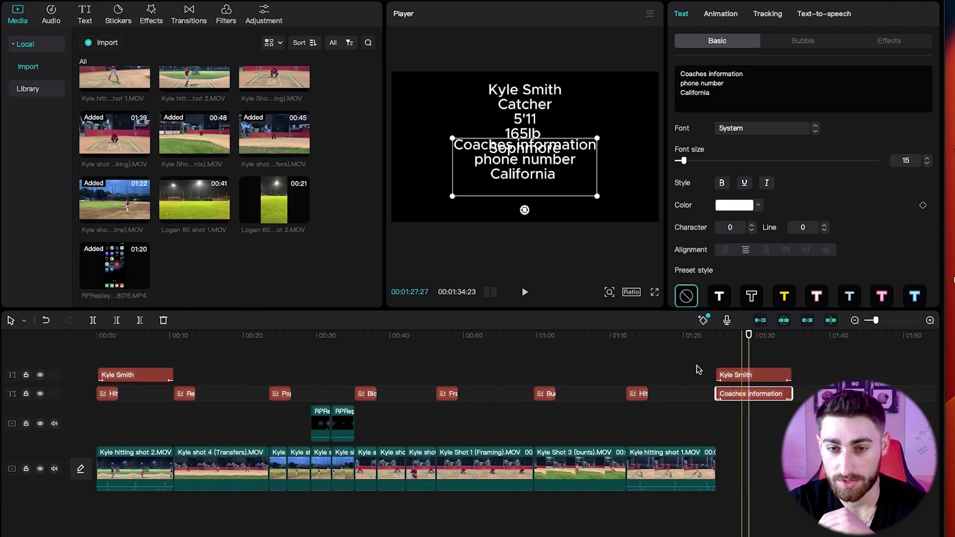
pyautogui.moveTo(557, 137); pyautogui.dragTo(537, 192)
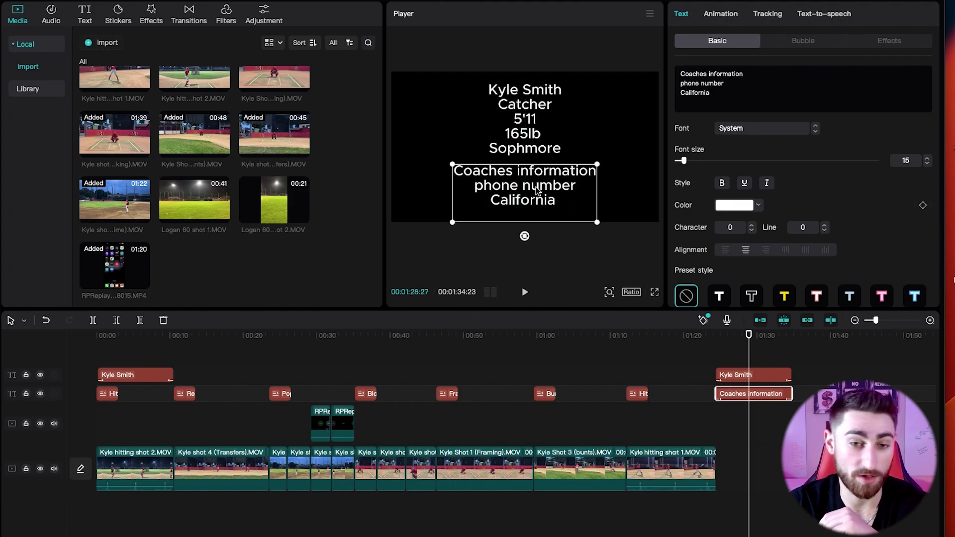
pyautogui.click(97, 337)
pyautogui.press('space')
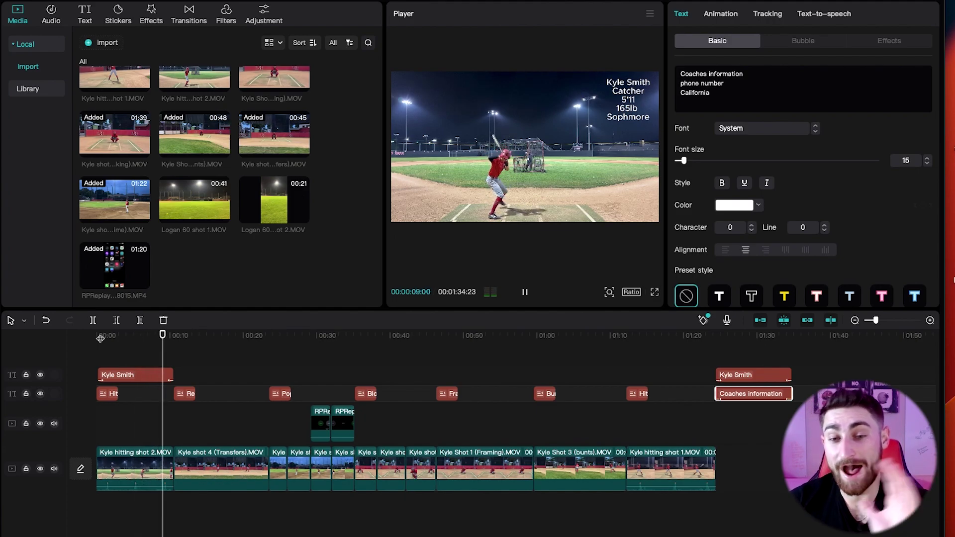
# Search the music library for 'Lofi' and add Lofi hip hop Lofi(885430) at the timeline start.
pyautogui.press('space')
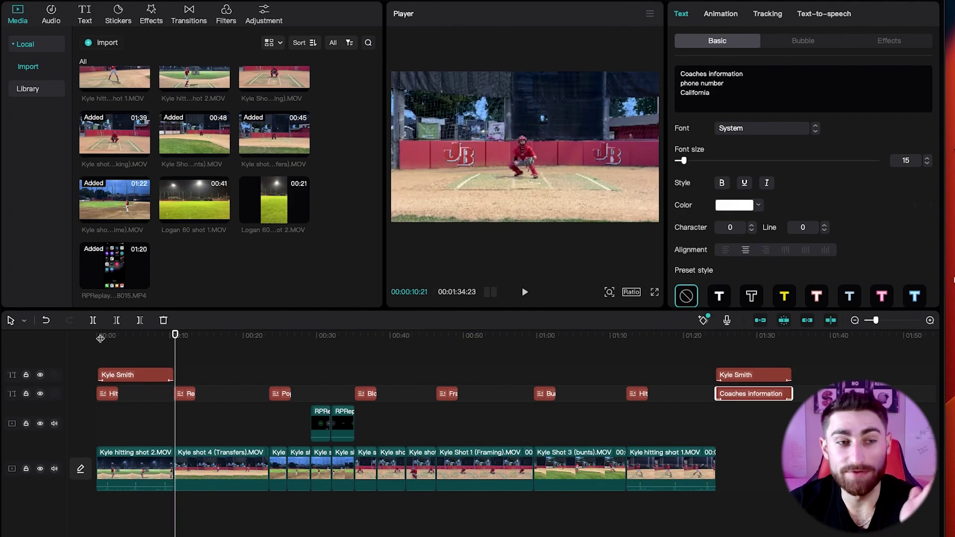
pyautogui.click(52, 14)
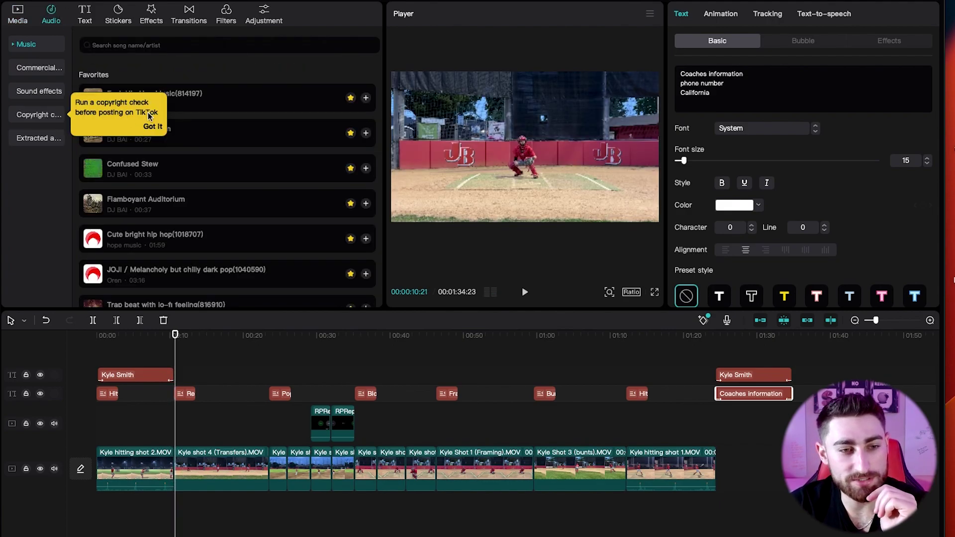
pyautogui.click(153, 128)
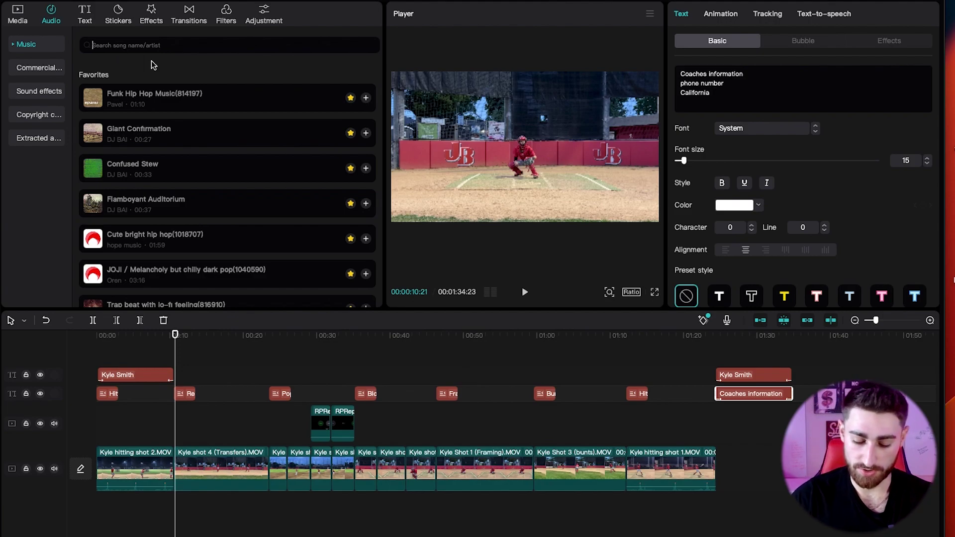
pyautogui.write('Lofi')
pyautogui.press('Return')
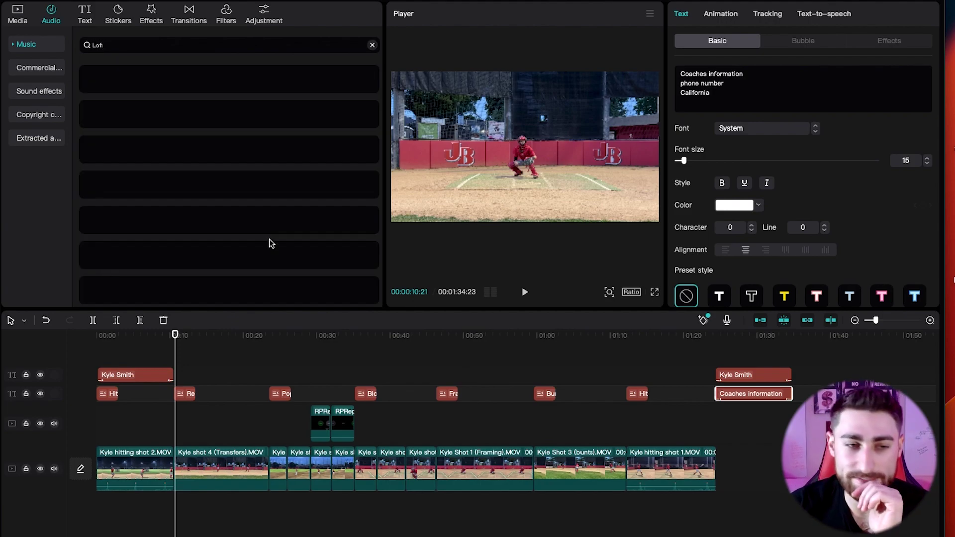
pyautogui.click(93, 80)
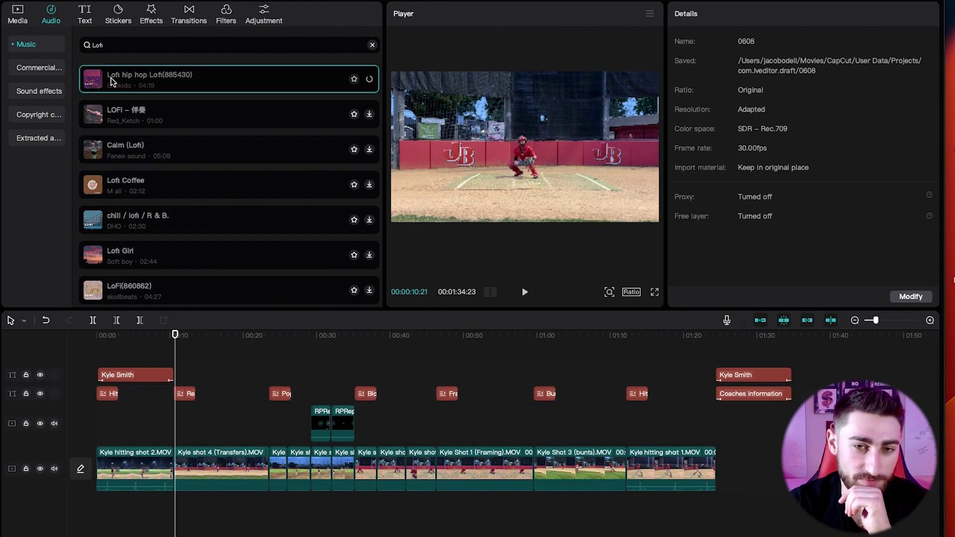
pyautogui.moveTo(91, 291); pyautogui.dragTo(99, 508)
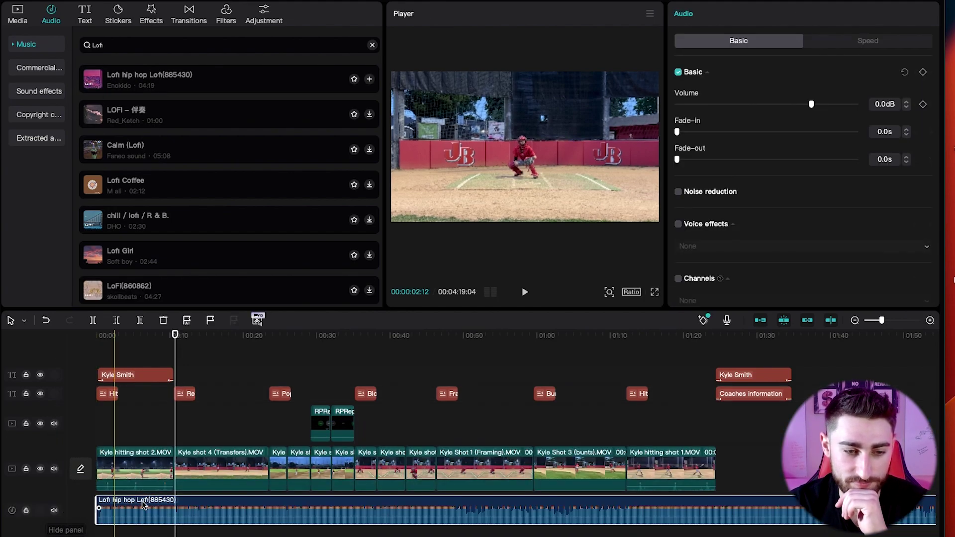
pyautogui.click(98, 340)
pyautogui.press('space')
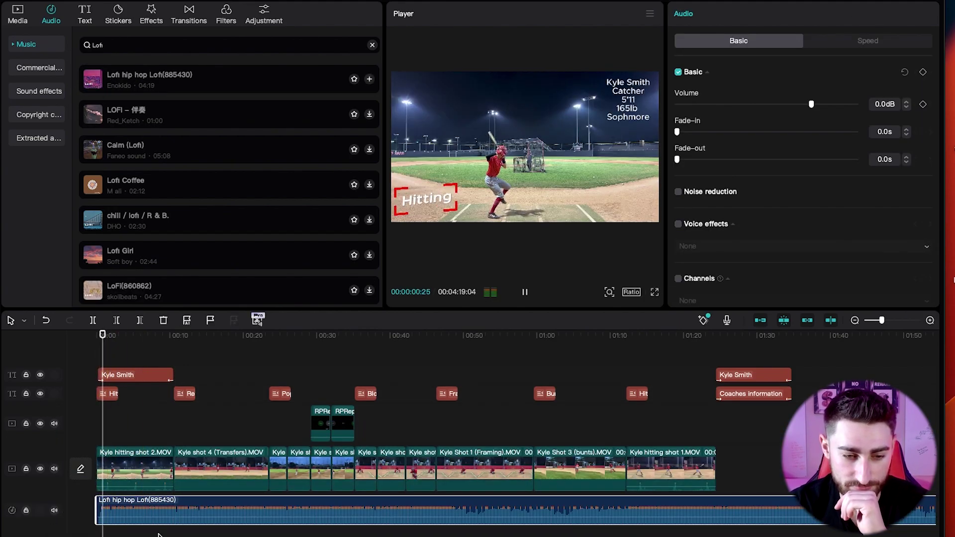
# Lower the music volume to -32.5dB.
pyautogui.moveTo(152, 511); pyautogui.dragTo(151, 523)
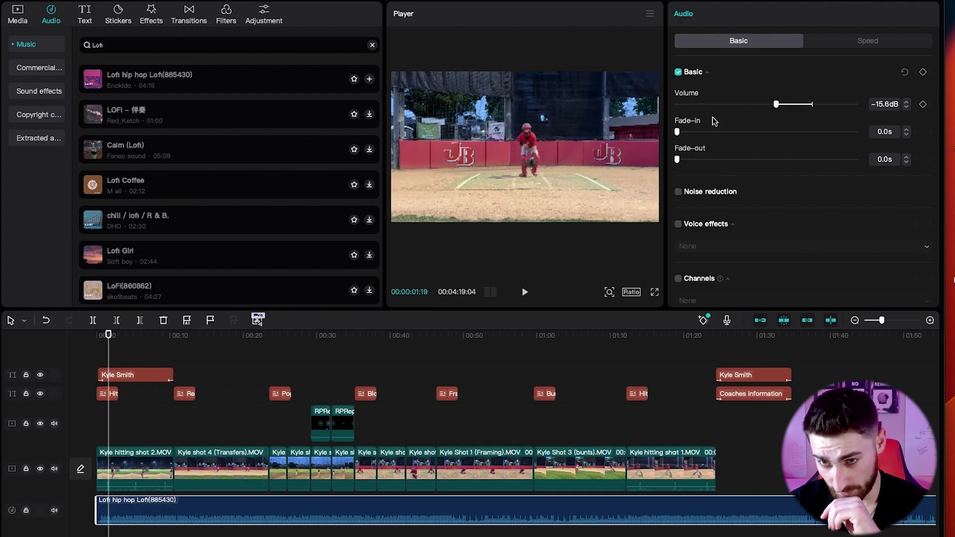
pyautogui.press('space')
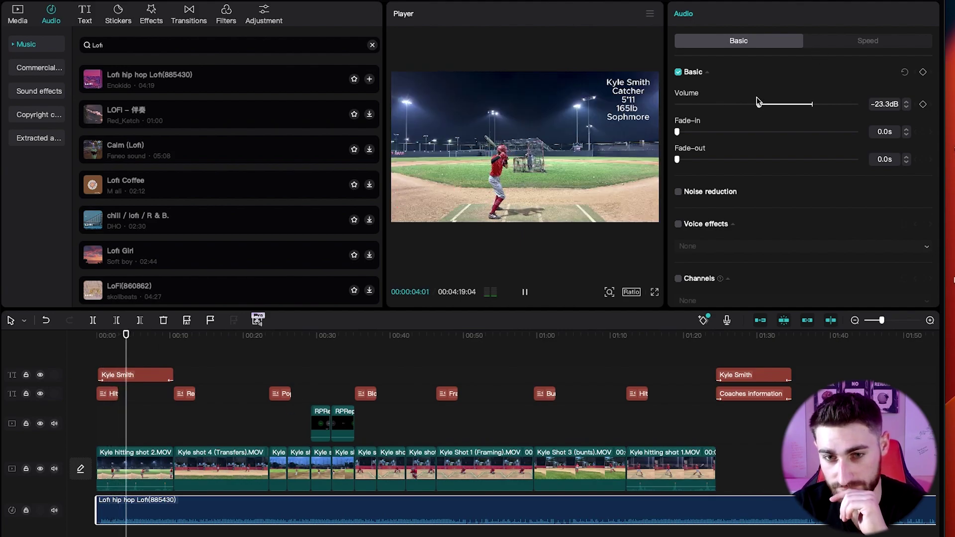
pyautogui.moveTo(759, 104); pyautogui.dragTo(743, 106)
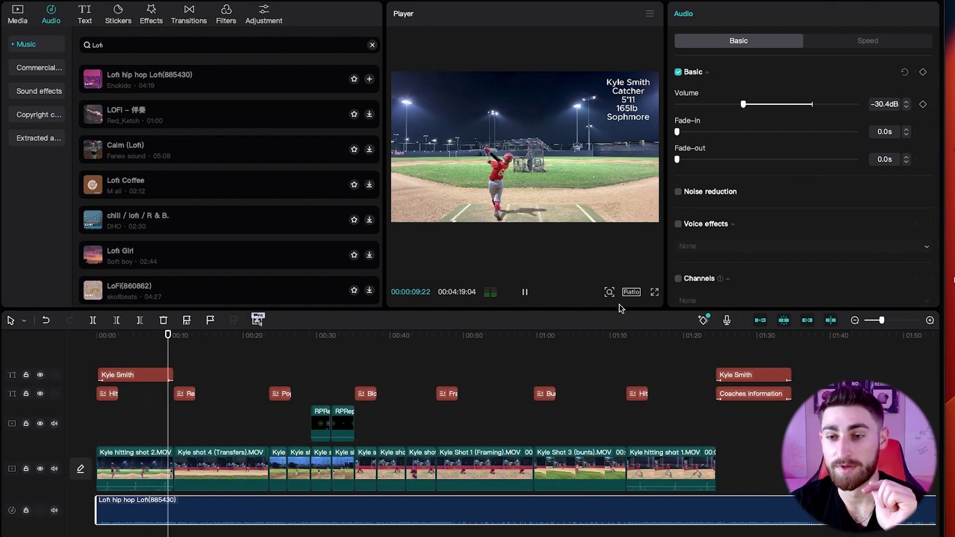
pyautogui.moveTo(736, 107); pyautogui.dragTo(731, 104)
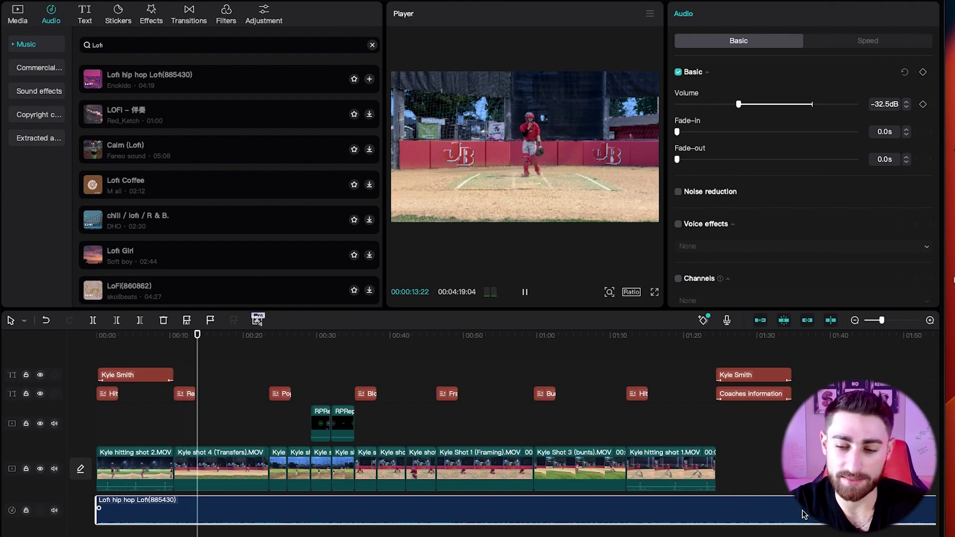
pyautogui.press('space')
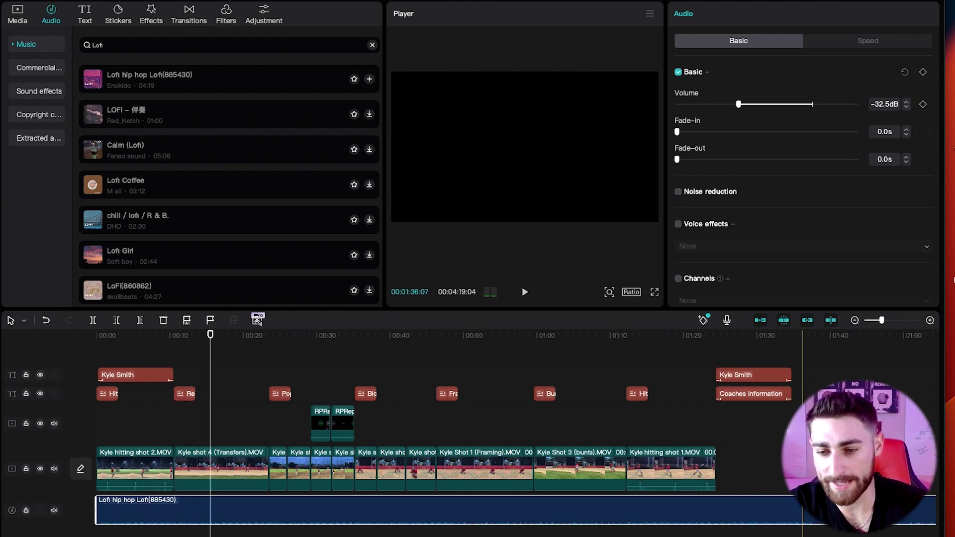
# Trim the music to end with the video at 00:01:34:23.
pyautogui.click(792, 468)
pyautogui.click(791, 507)
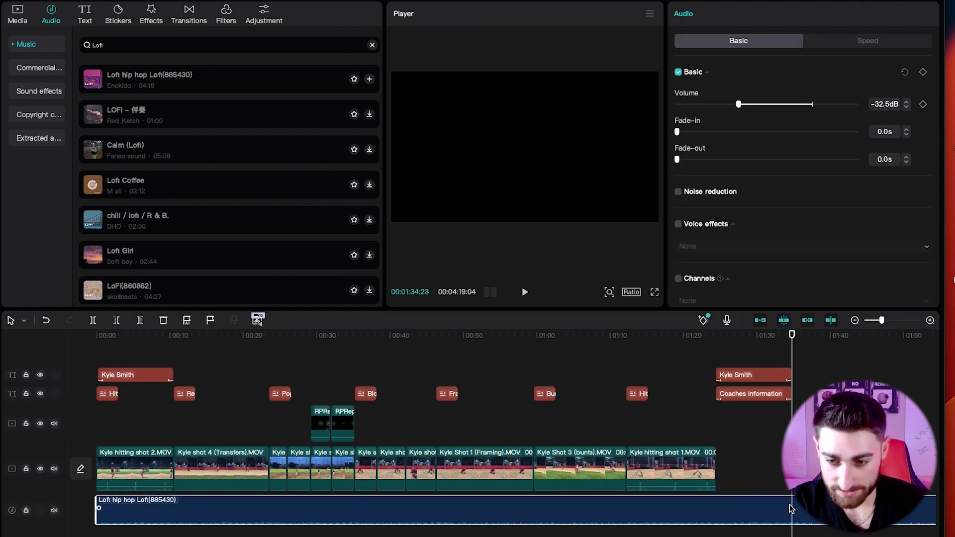
pyautogui.press('w')
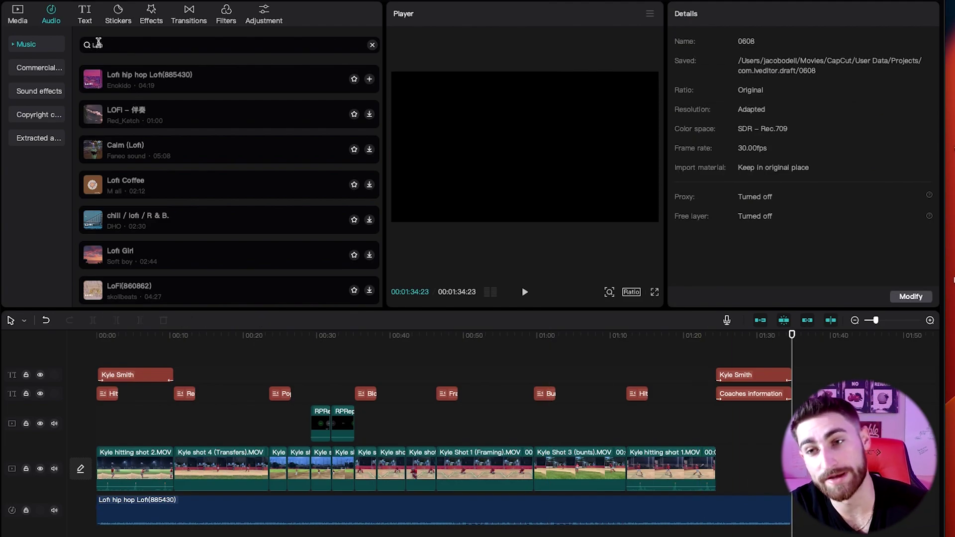
# Export the video at 1080P with H.264 codec as mp4 at 30fps.
pyautogui.click(922, 2)
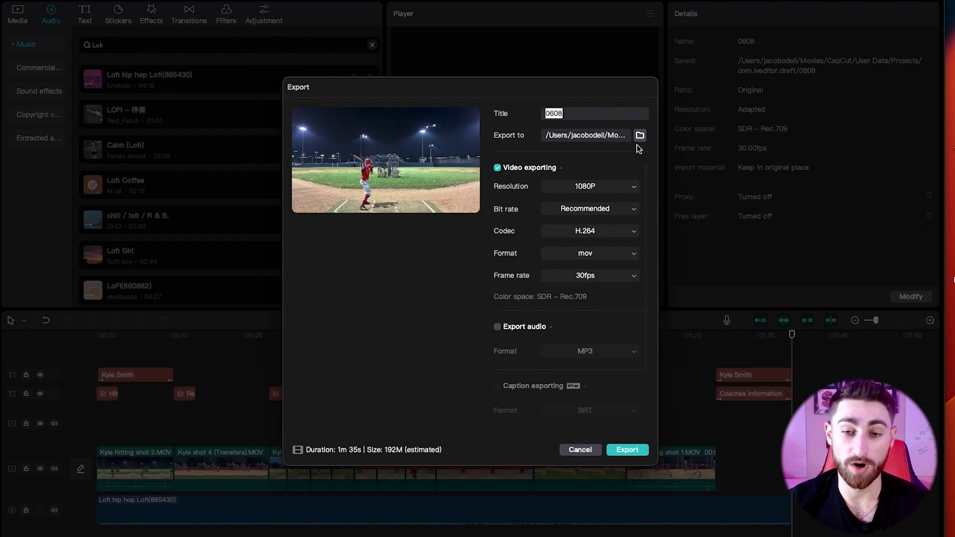
pyautogui.click(585, 192)
pyautogui.click(584, 196)
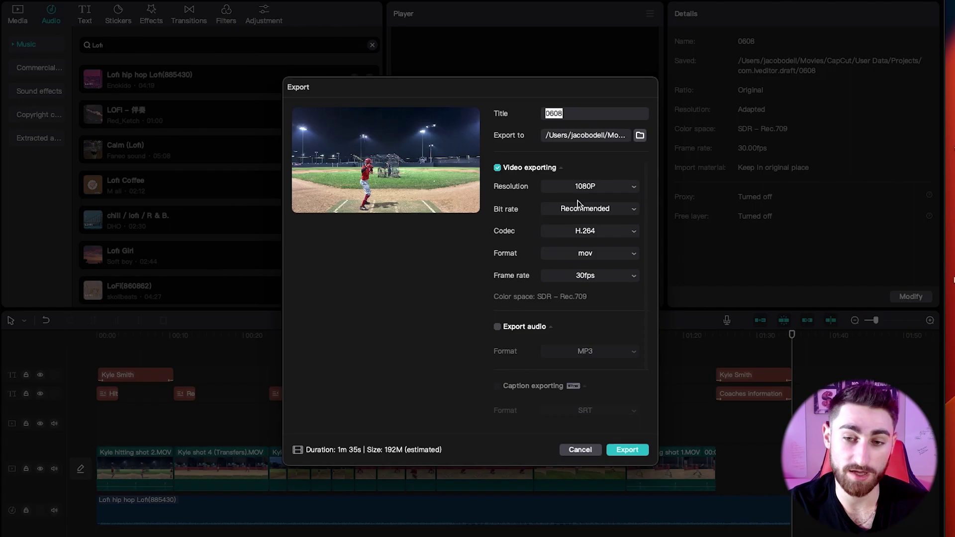
pyautogui.click(590, 235)
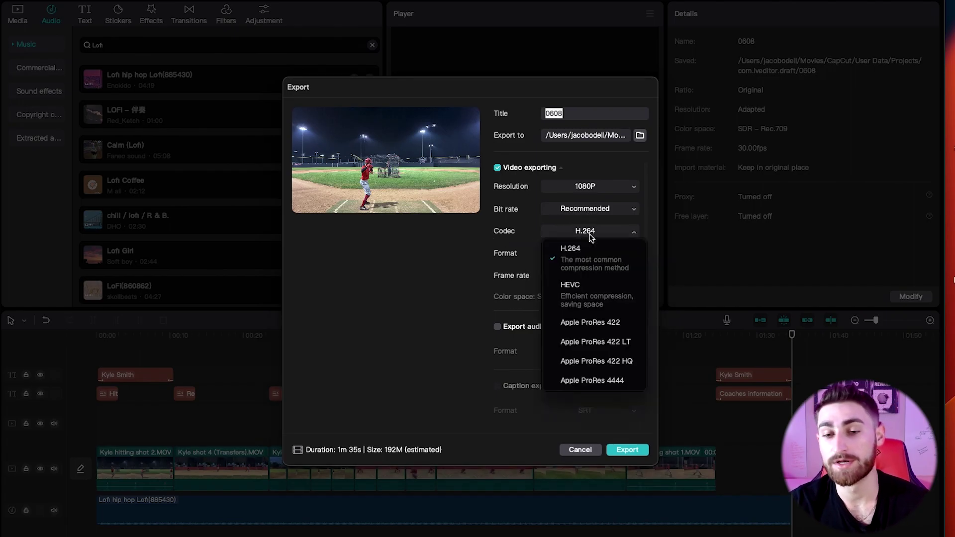
pyautogui.click(558, 231)
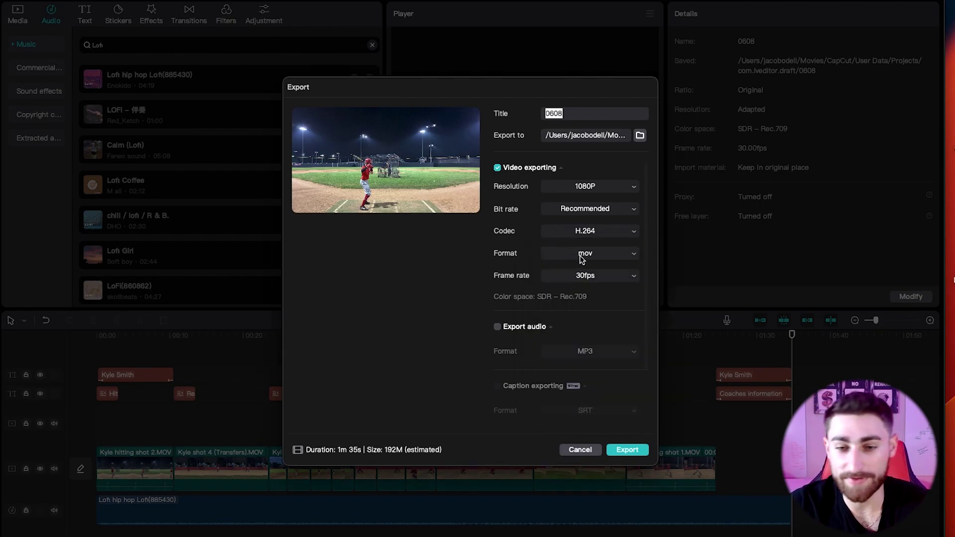
pyautogui.click(582, 256)
pyautogui.click(572, 292)
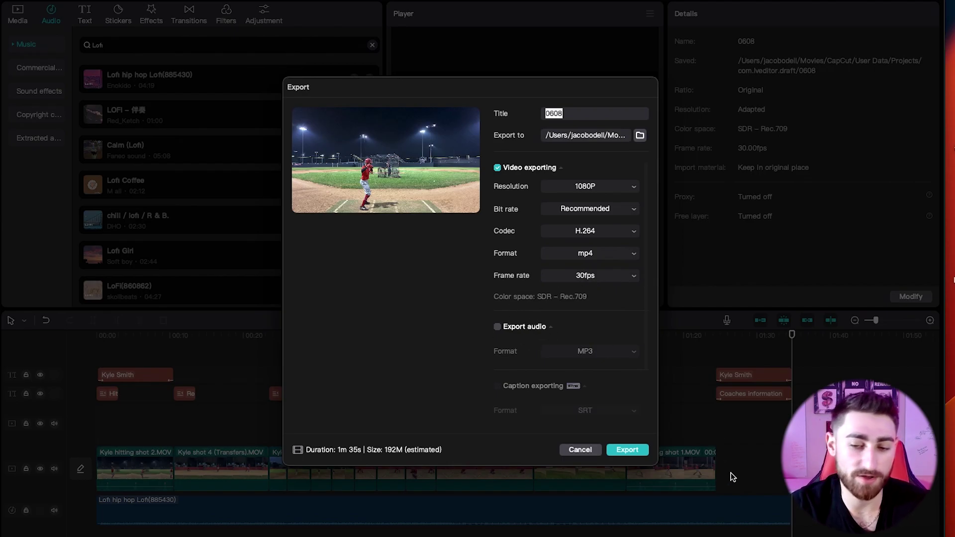
pyautogui.click(622, 450)
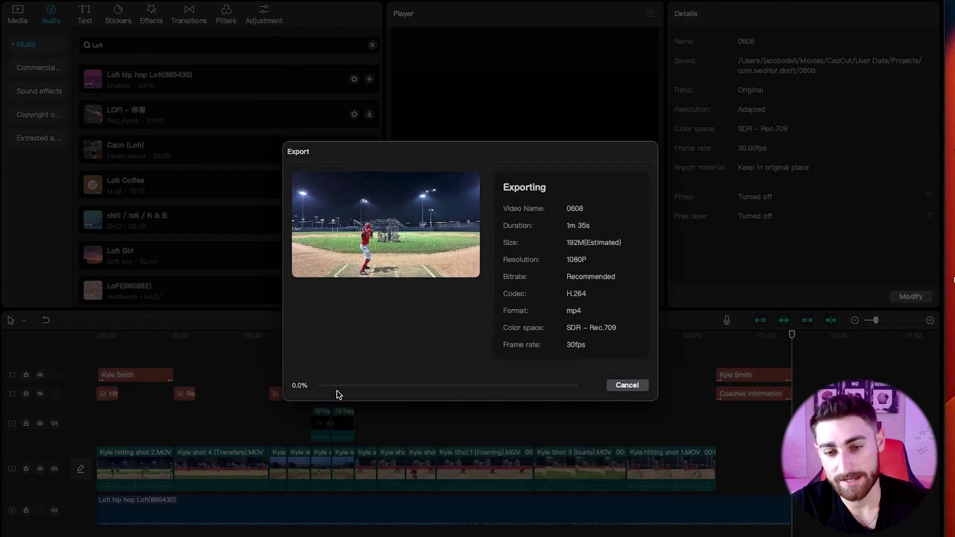